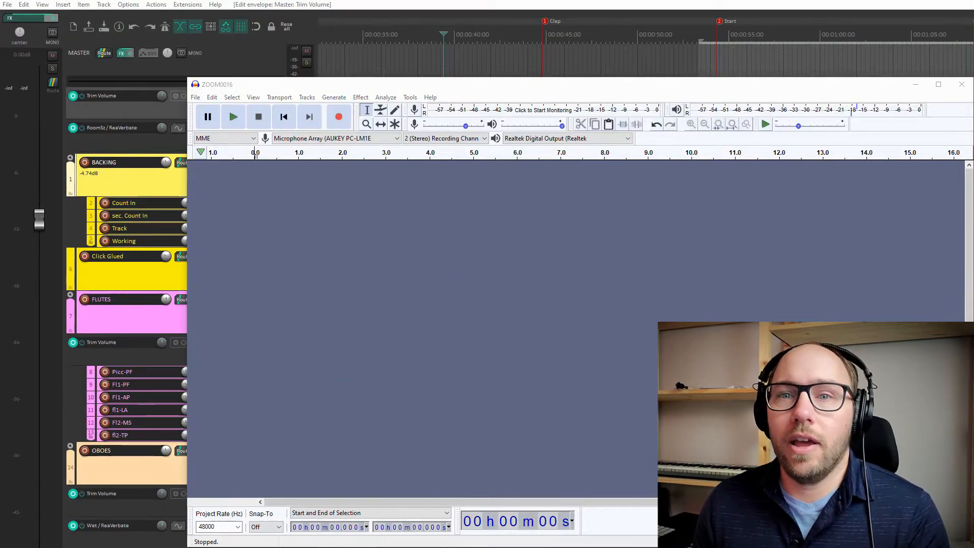
- Load the 20210308_190115 recording and normalize it to a -1.0 dB peak with DC offset removed and stereo channels normalized independently
left_click_drag(319, 365, 414, 378)
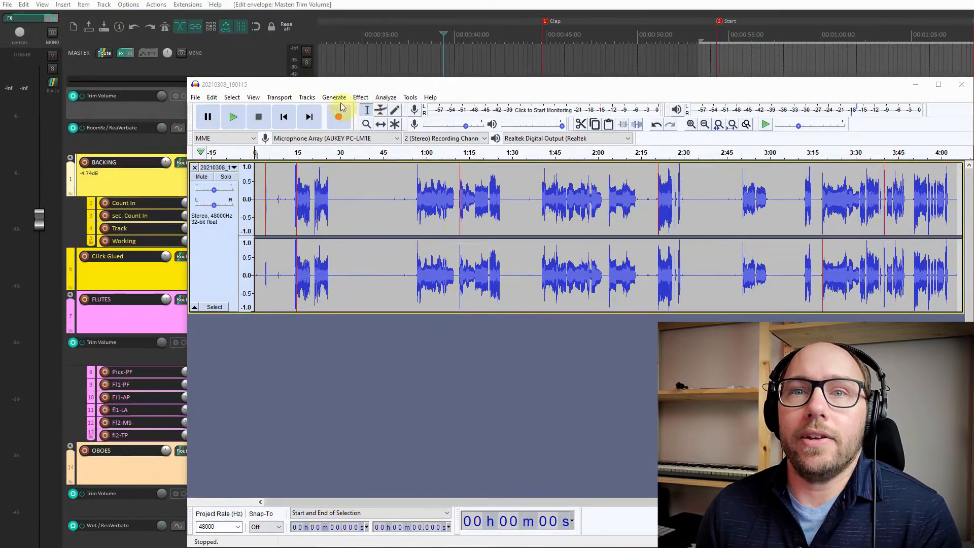
left_click(229, 252)
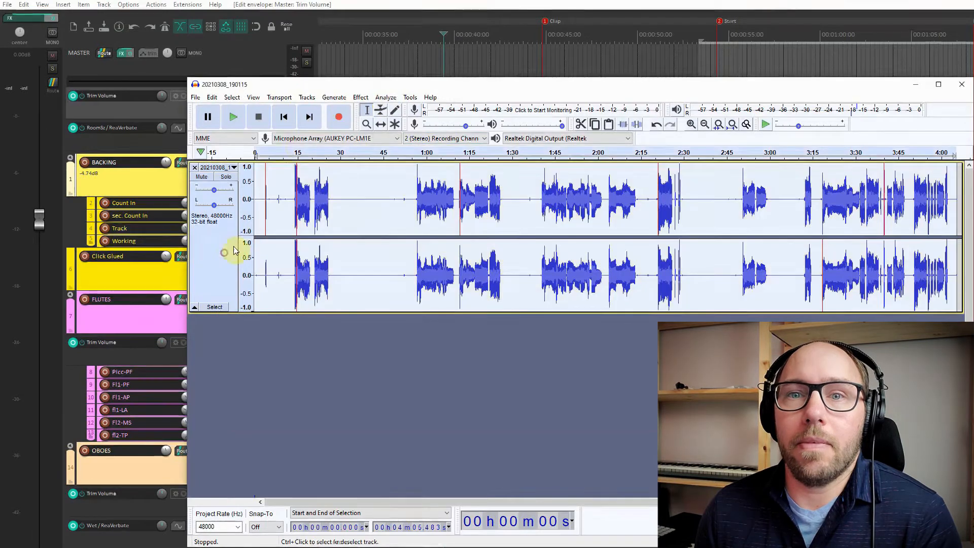
left_click(361, 97)
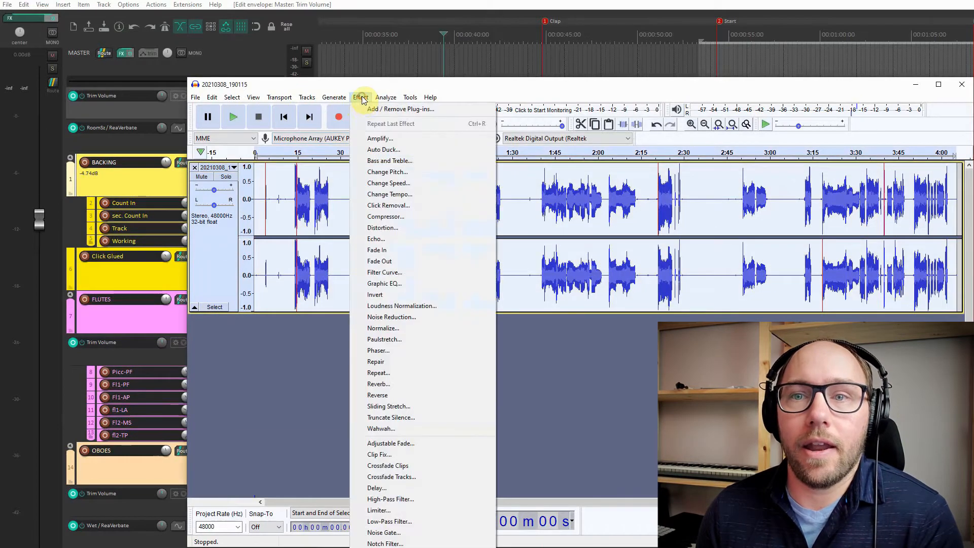
left_click(383, 328)
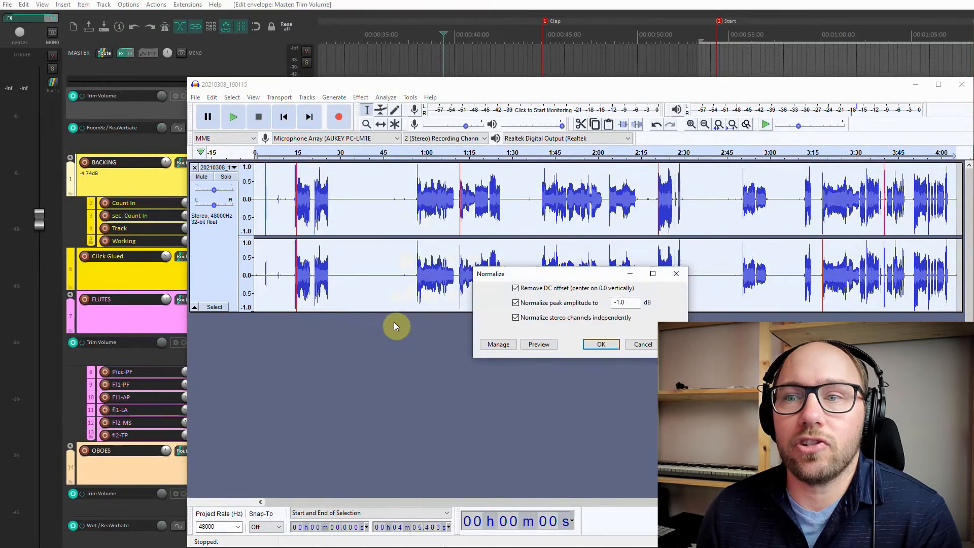
left_click(599, 346)
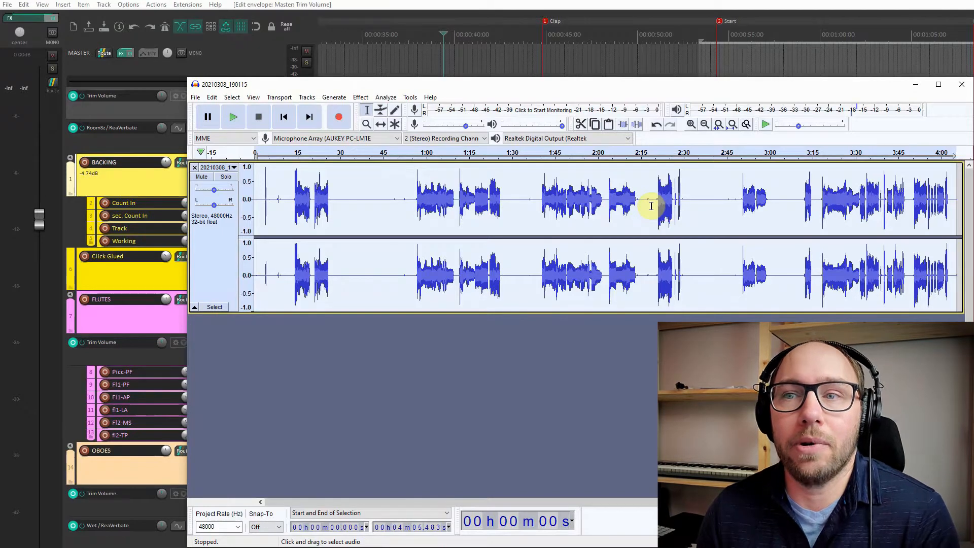
- Look up the WAV export option for the normalized recording
left_click(197, 98)
mouse_move(212, 172)
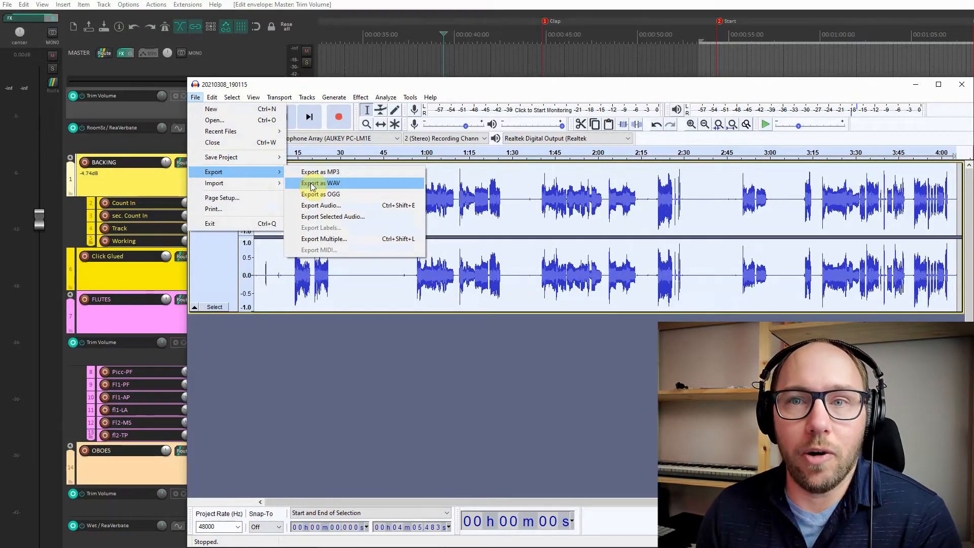
left_click(317, 85)
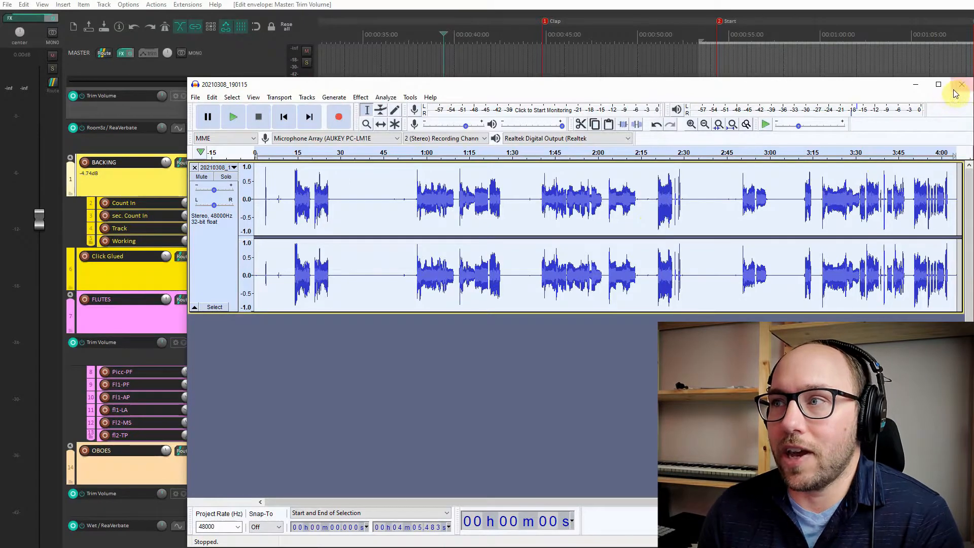
- Switch to the REAPER project and look through the flute, oboe and clarinet folders and their individual player tracks
left_click(919, 84)
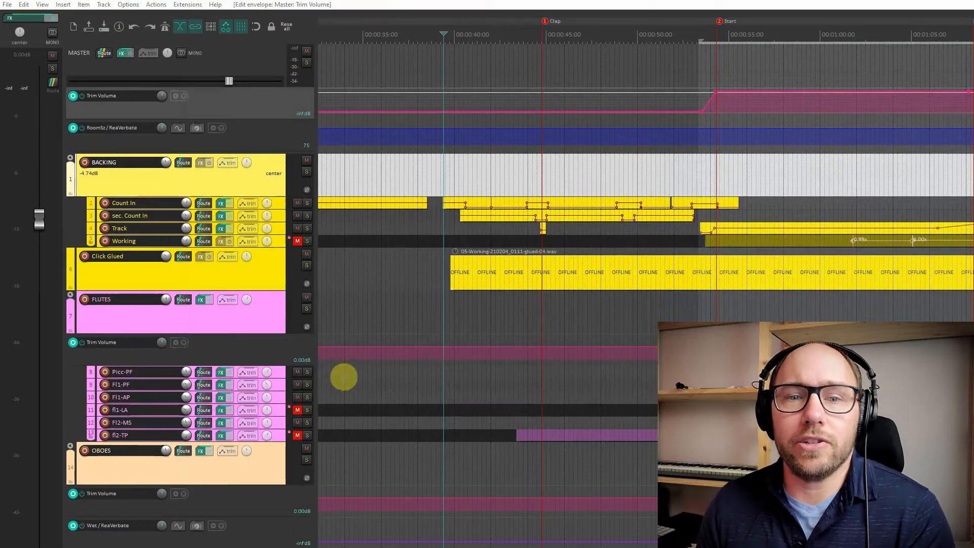
left_click(255, 324)
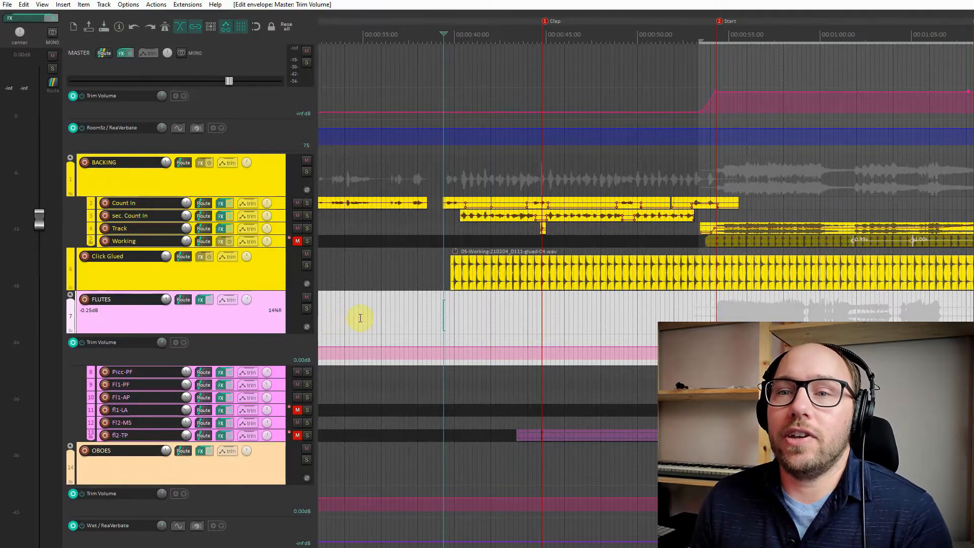
scroll(212, 345, "down", 4)
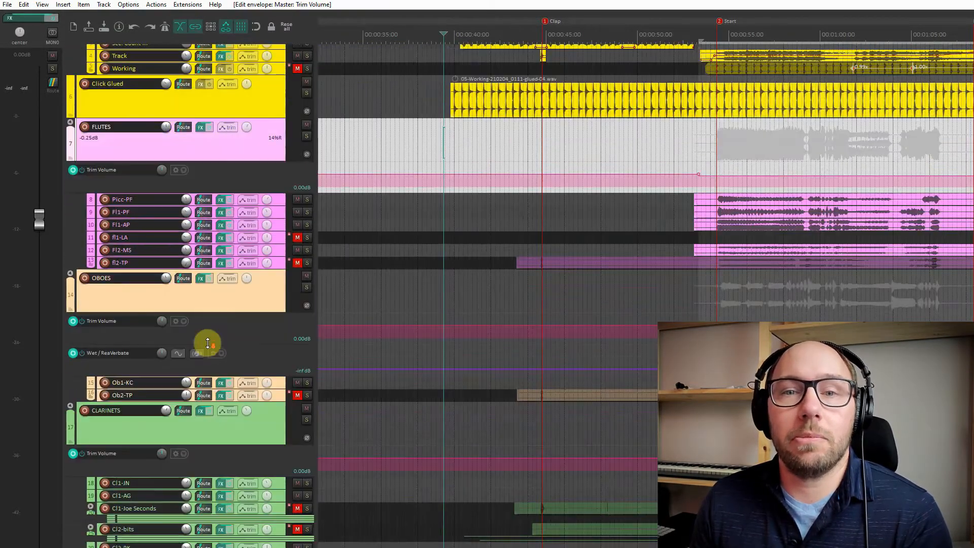
scroll(214, 342, "down", 1)
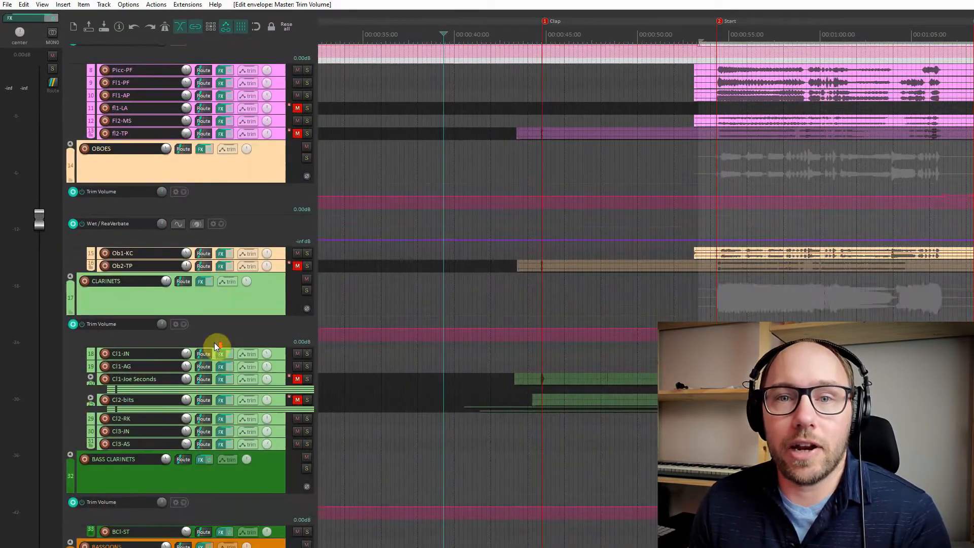
scroll(214, 342, "up", 3)
scroll(212, 344, "up", 7)
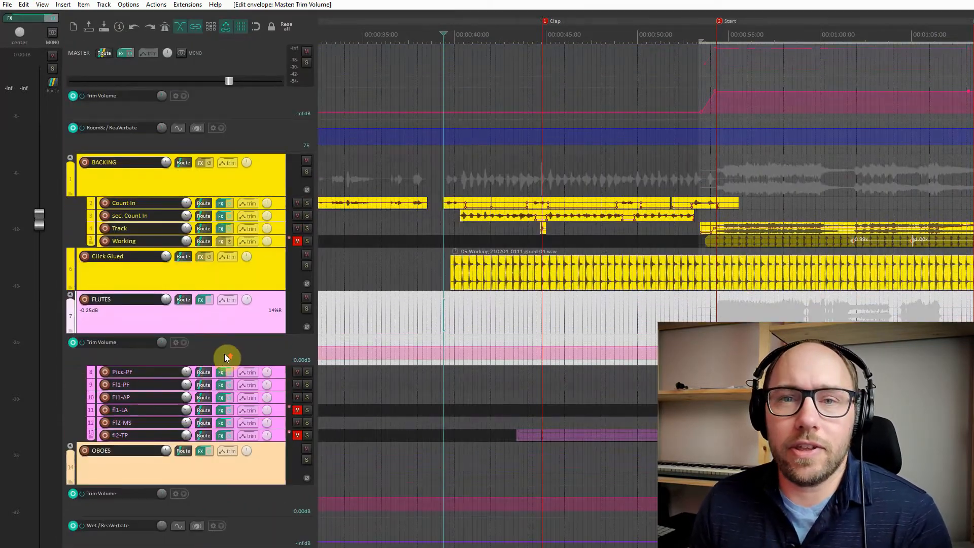
scroll(227, 353, "down", 1)
scroll(226, 354, "up", 1)
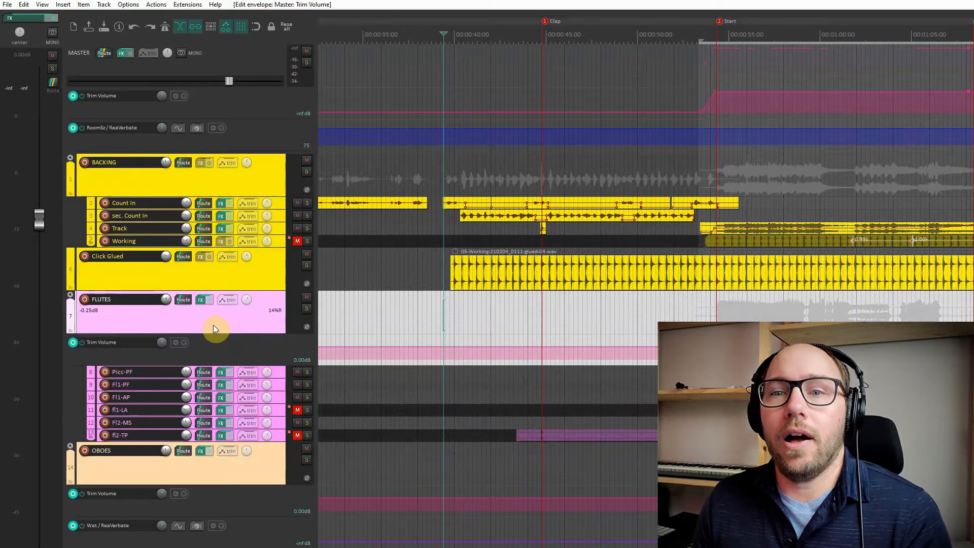
scroll(213, 325, "down", 1)
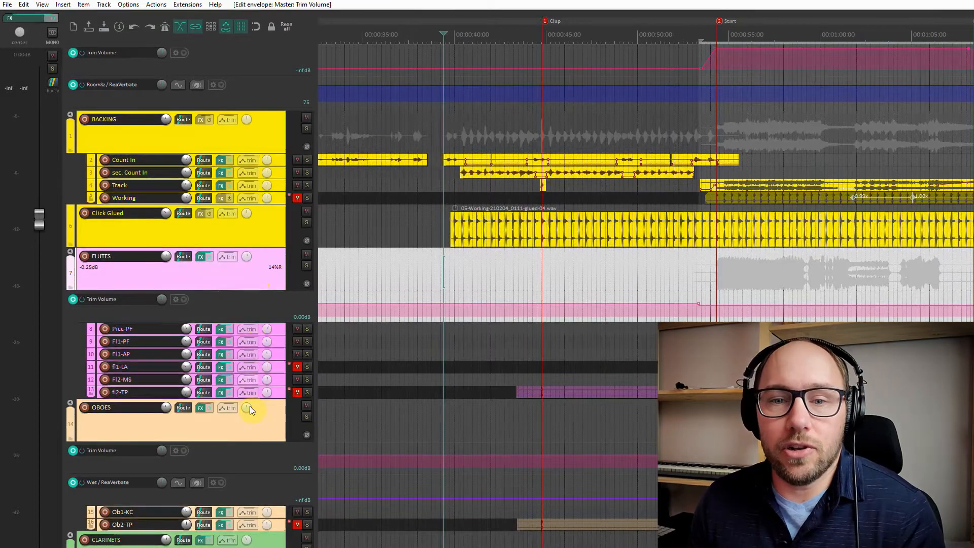
scroll(249, 406, "down", 3)
scroll(239, 437, "down", 3)
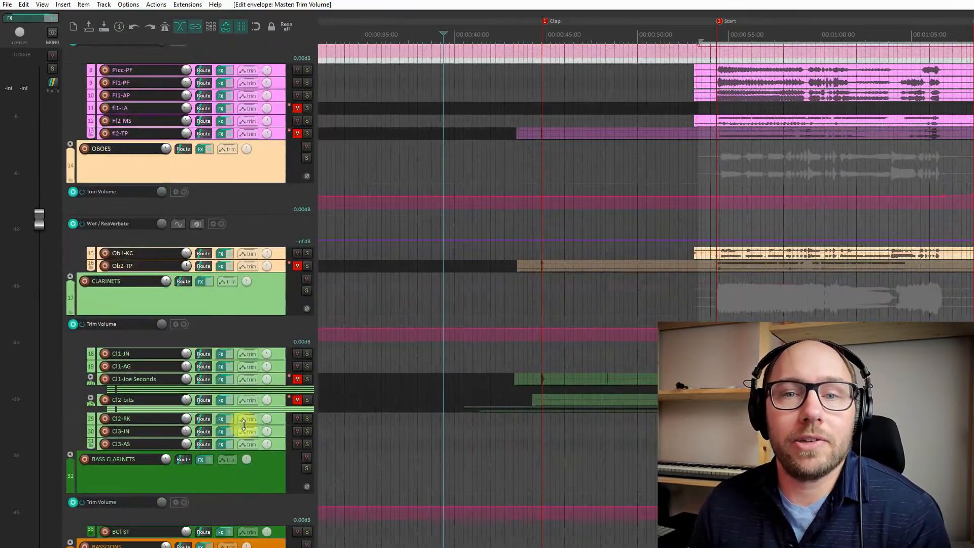
- Create an empty, taller duplicate of the Cl1-JN clarinet track, deleting its copied audio items
right_click(278, 355)
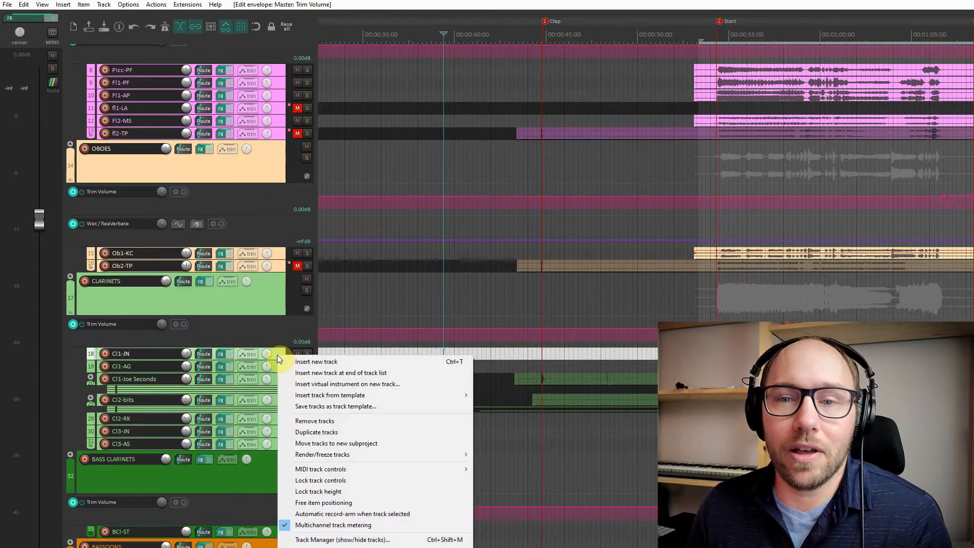
left_click(311, 432)
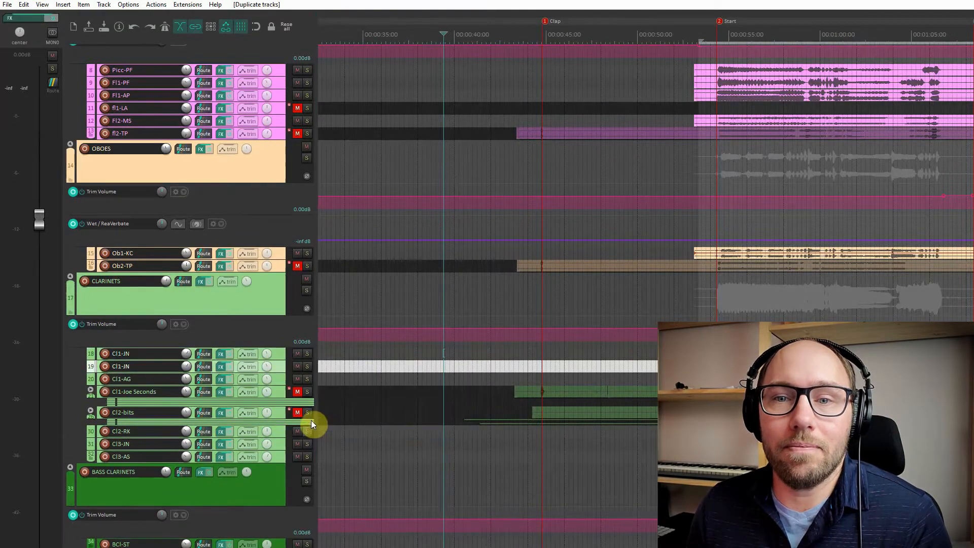
left_click(708, 366)
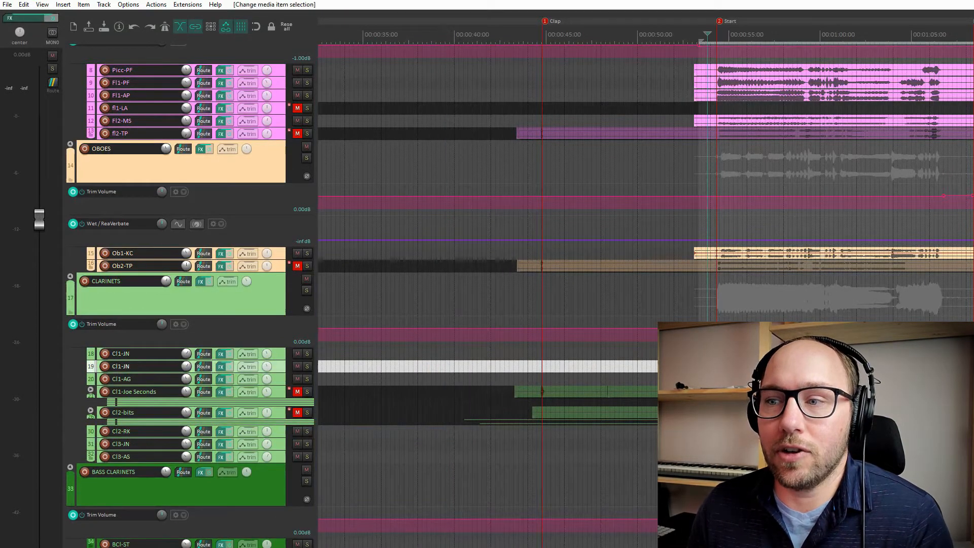
key("Delete")
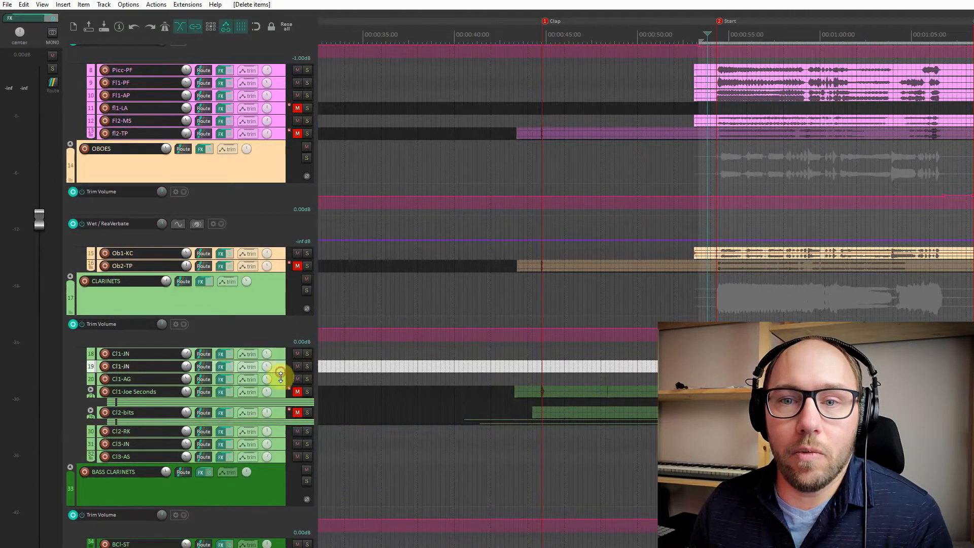
left_click_drag(276, 373, 273, 433)
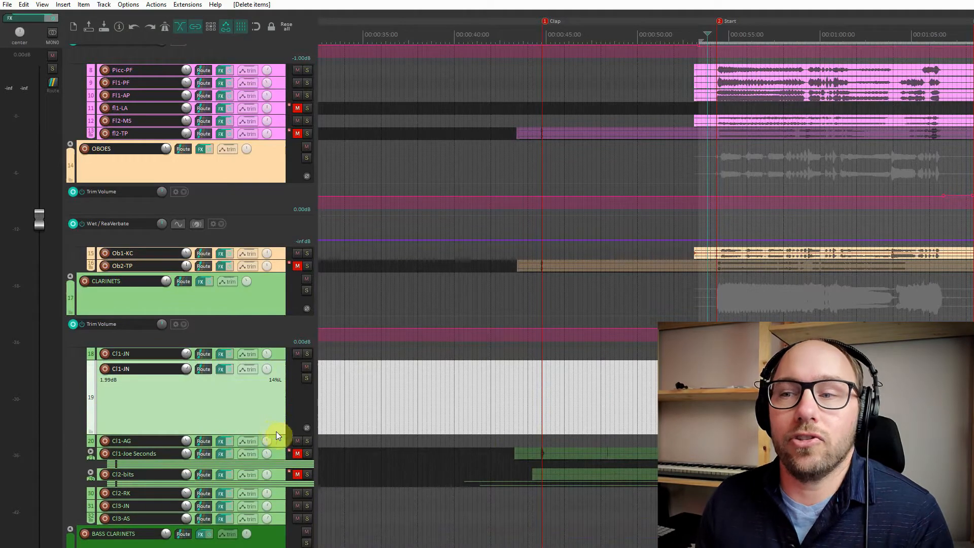
left_click_drag(276, 434, 277, 441)
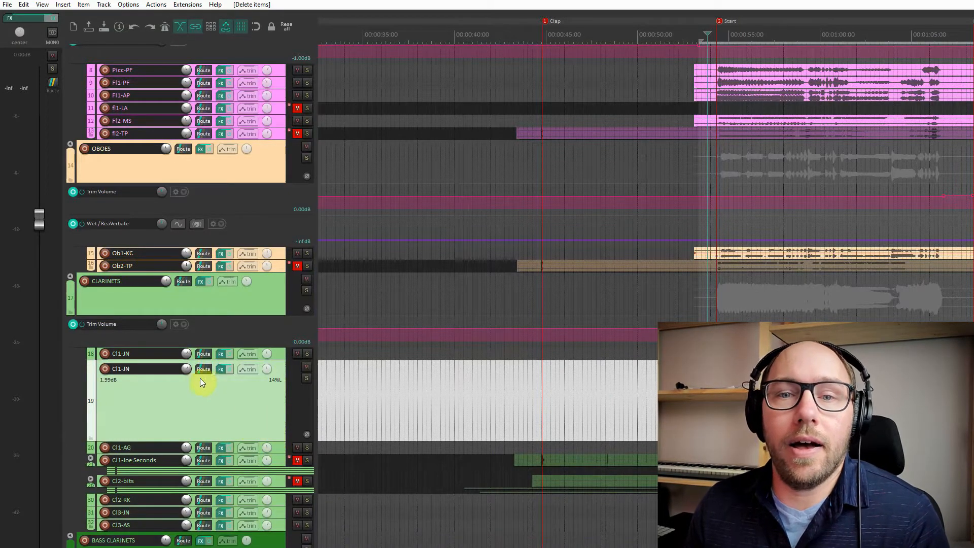
- Examine the routing settings of the duplicated Cl1-JN track, including its parent send, pan and width
right_click(184, 369)
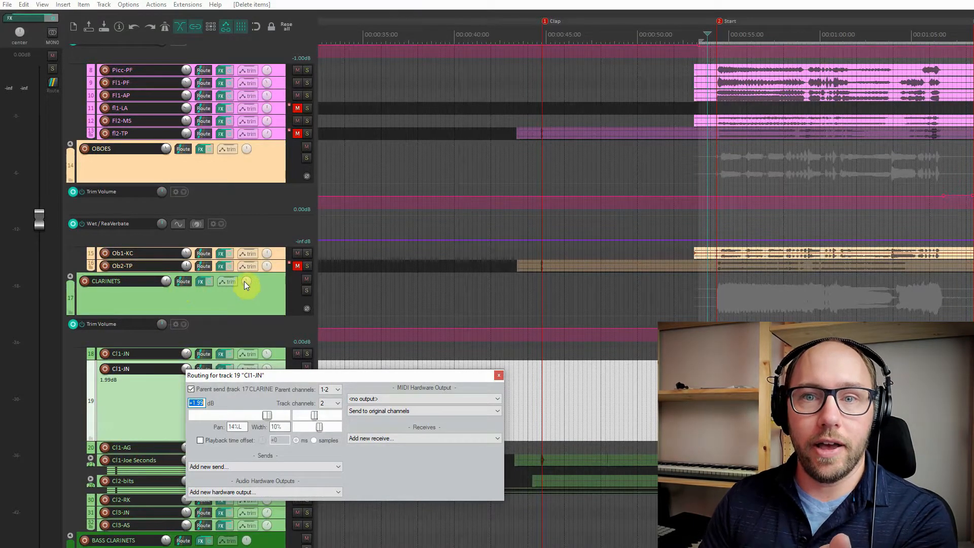
mouse_move(246, 282)
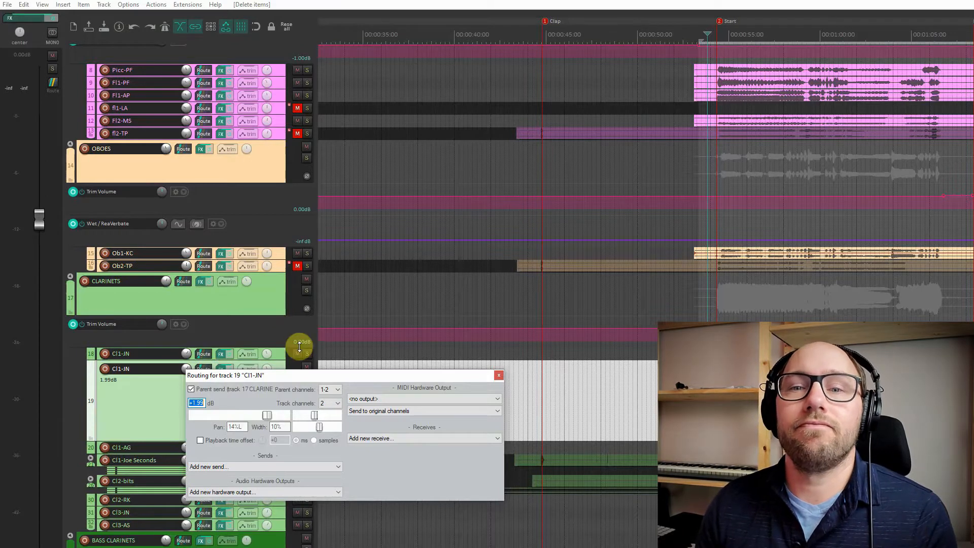
left_click_drag(263, 375, 229, 332)
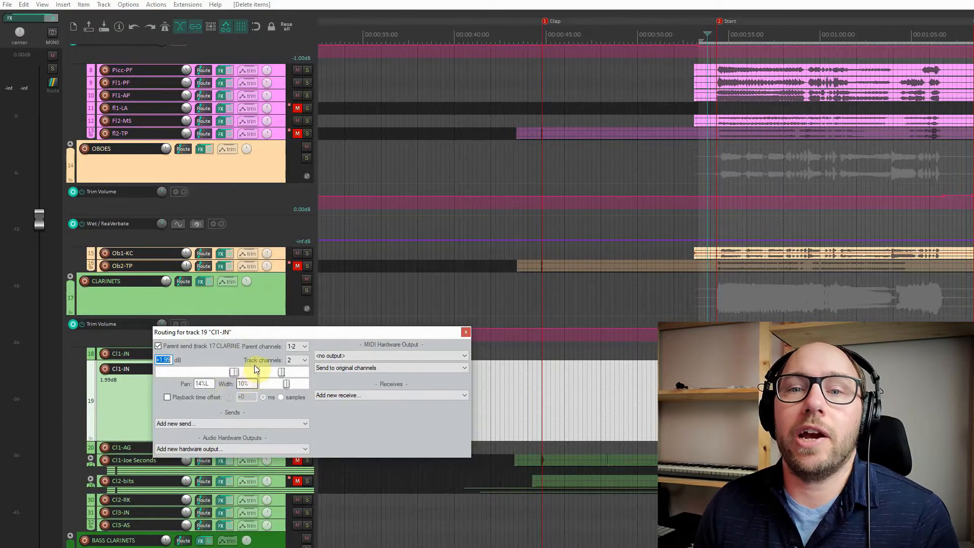
left_click_drag(254, 334, 269, 352)
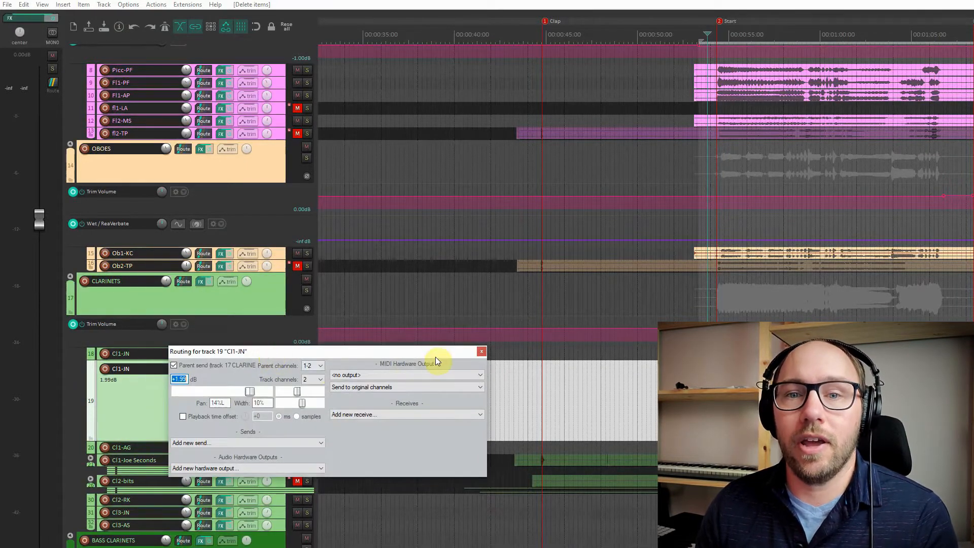
left_click(481, 352)
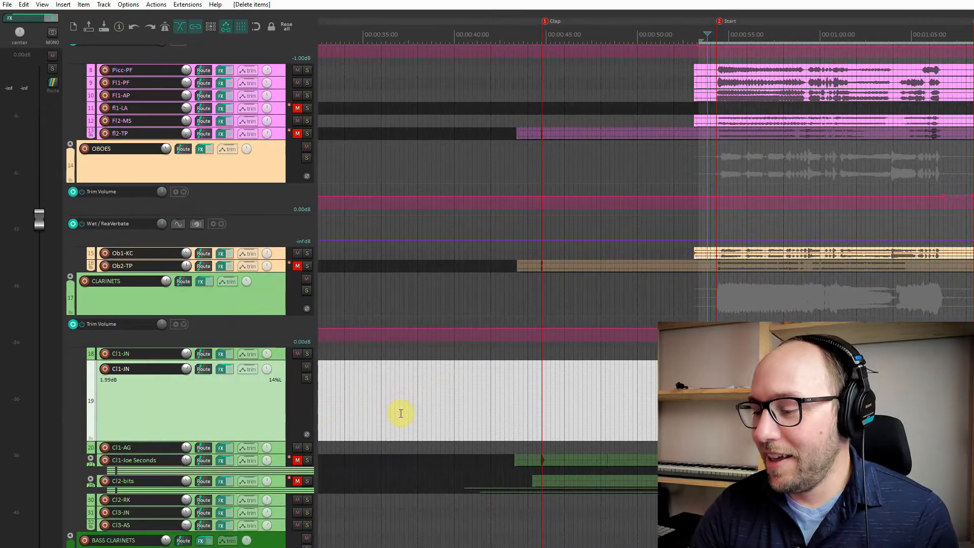
- Insert the new clarinet recording at the project start on the duplicated Cl1-JN track
key("Home")
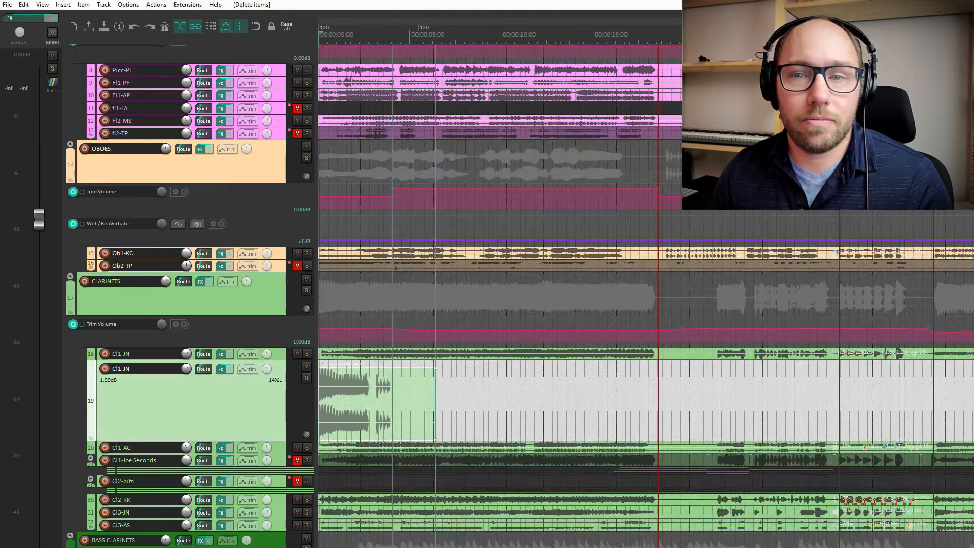
scroll(725, 422, "down", 5)
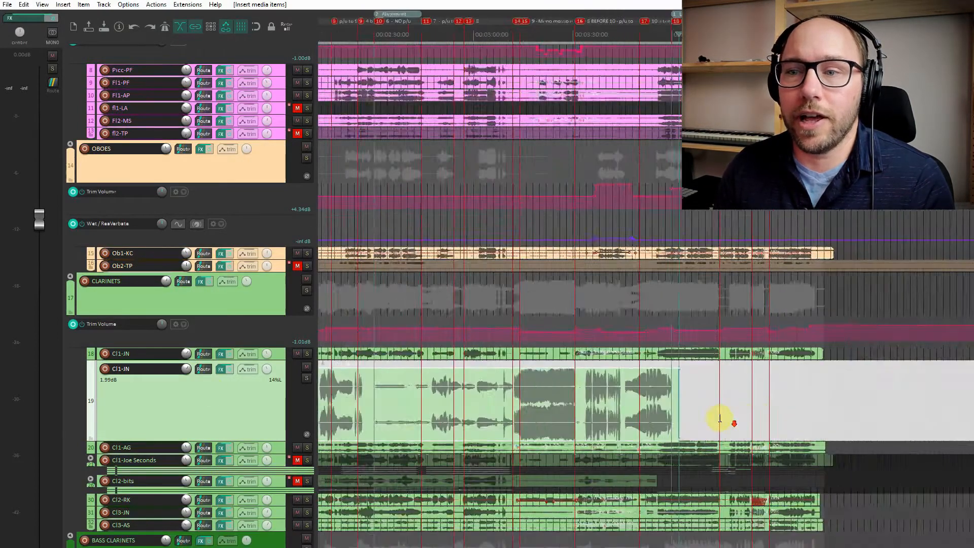
scroll(721, 346, "down", 1)
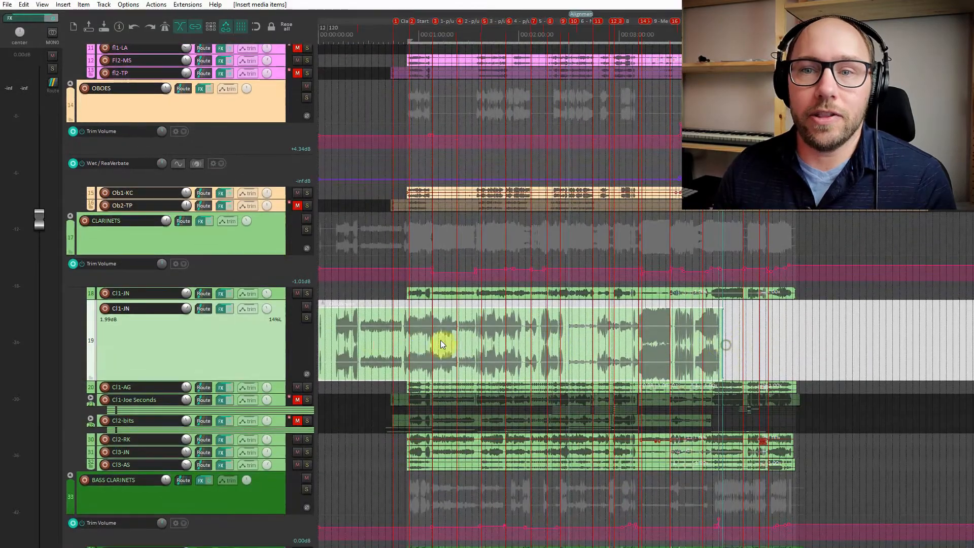
scroll(345, 350, "up", 1)
scroll(345, 348, "down", 1)
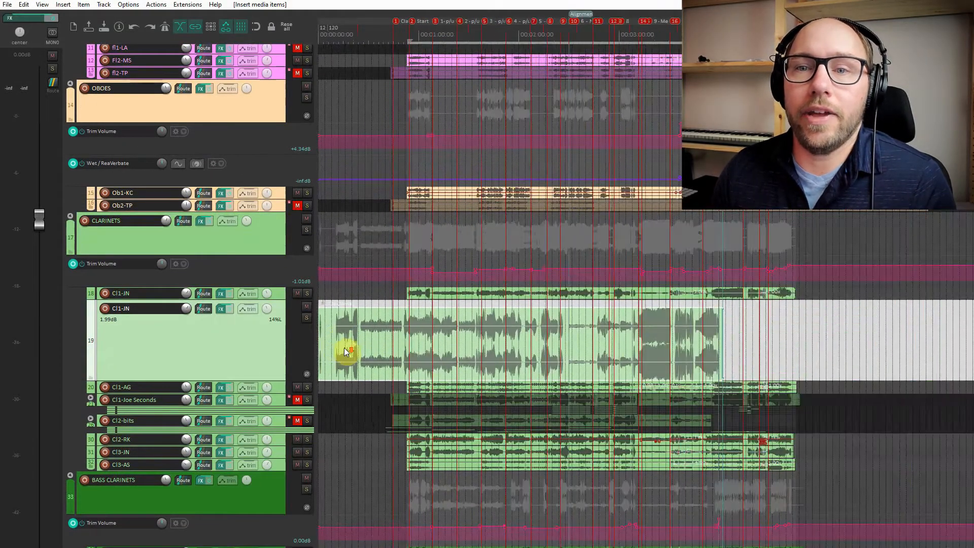
- Move the inserted recording later on the timeline so it begins just after the Clap marker
left_click_drag(327, 339, 420, 344)
scroll(398, 342, "up", 4)
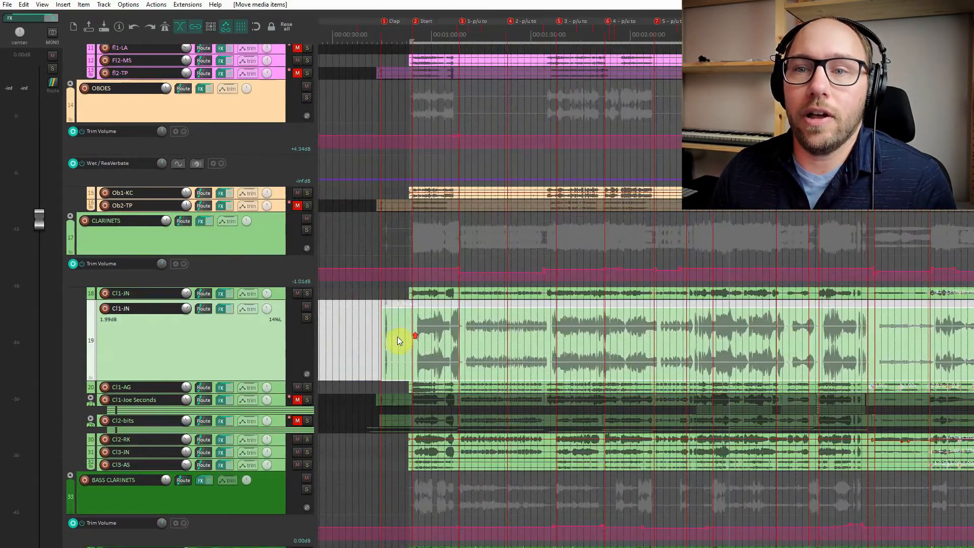
scroll(396, 340, "up", 4)
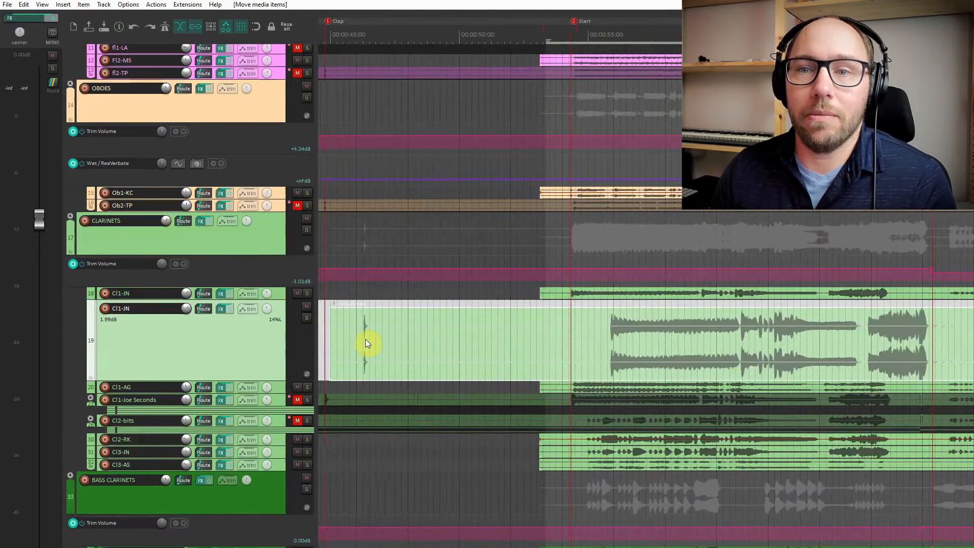
- Move the recording further so the clap spike near its beginning lines up closely with the Start marker
left_click_drag(403, 342, 614, 357)
scroll(612, 346, "up", 5)
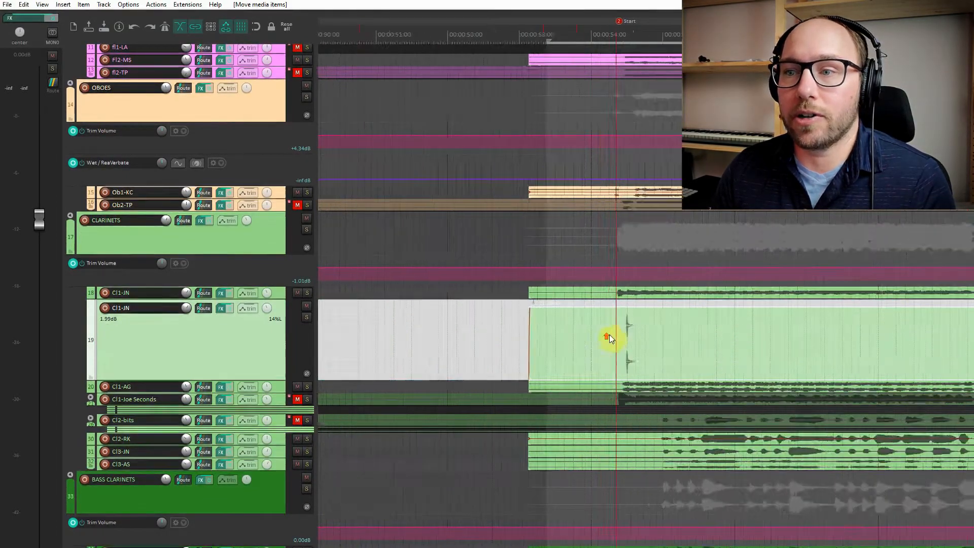
scroll(630, 330, "up", 4)
left_click_drag(678, 340, 657, 341)
scroll(746, 353, "down", 4)
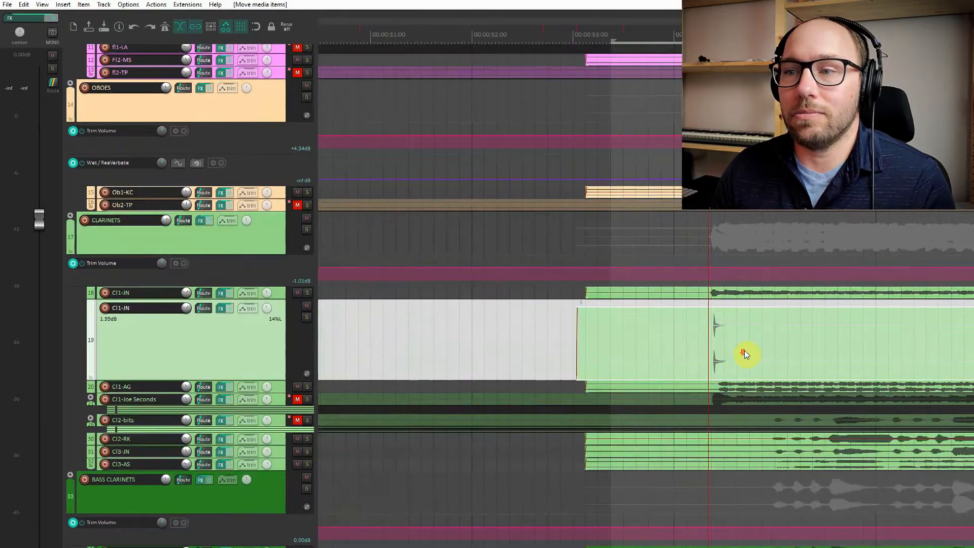
scroll(723, 341, "down", 2)
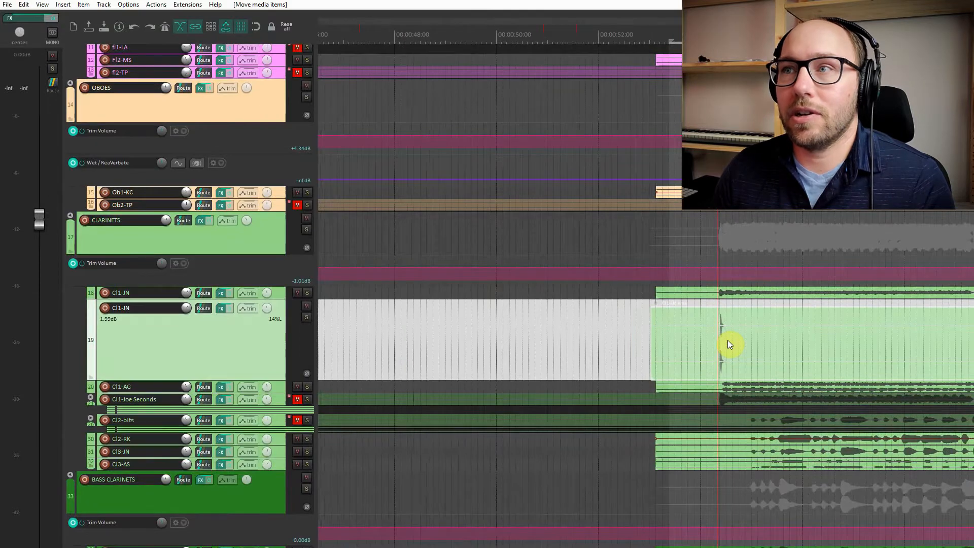
- Move the new clarinet recording earlier on the timeline so its clap spike lines up exactly with the Clap marker
scroll(729, 341, "down", 3)
left_click_drag(738, 342, 508, 337)
scroll(564, 336, "up", 6)
scroll(487, 333, "up", 4)
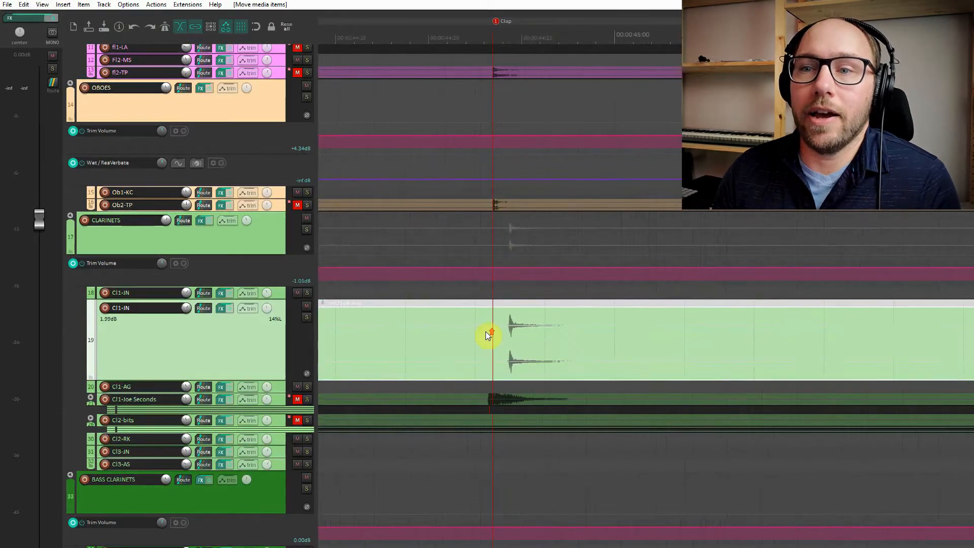
left_click_drag(596, 343, 526, 341)
scroll(521, 330, "up", 3)
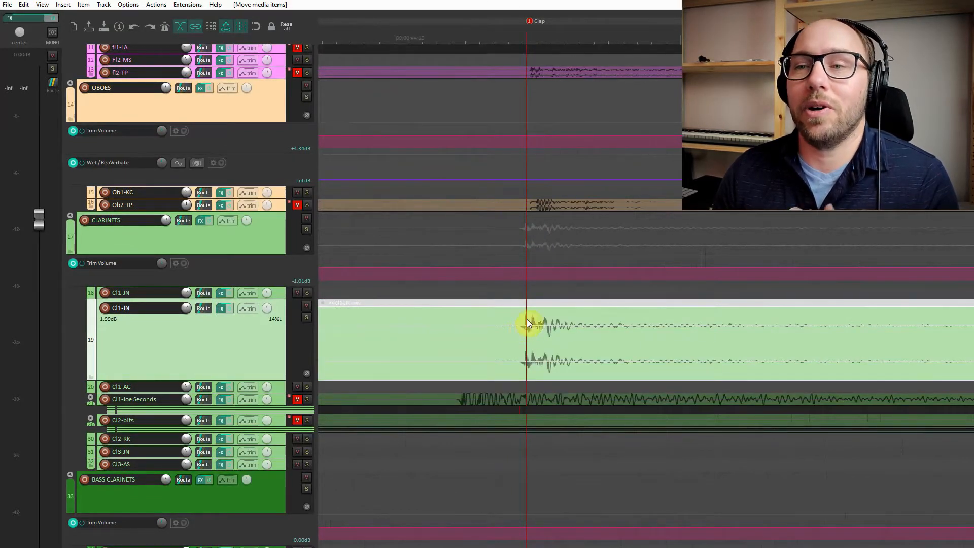
scroll(529, 319, "down", 5)
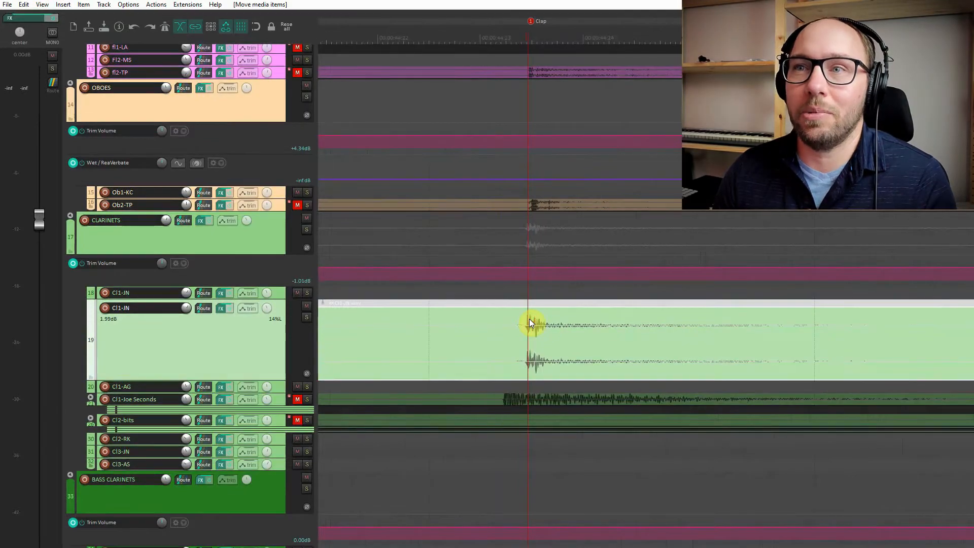
scroll(502, 321, "down", 6)
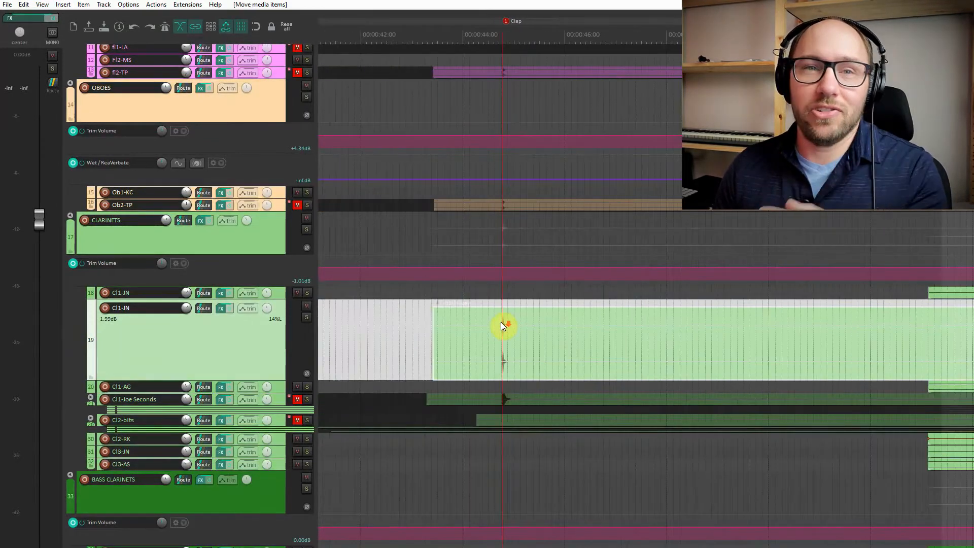
scroll(495, 321, "down", 6)
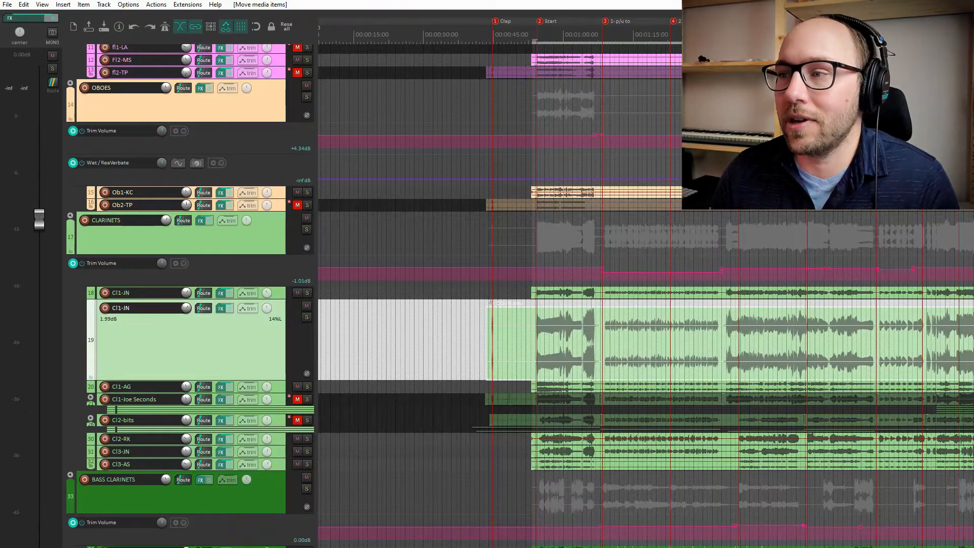
- Move the Click Glued track directly above the duplicated Cl1-JN track in the CLARINETS folder
scroll(858, 344, "down", 3)
scroll(894, 346, "up", 1)
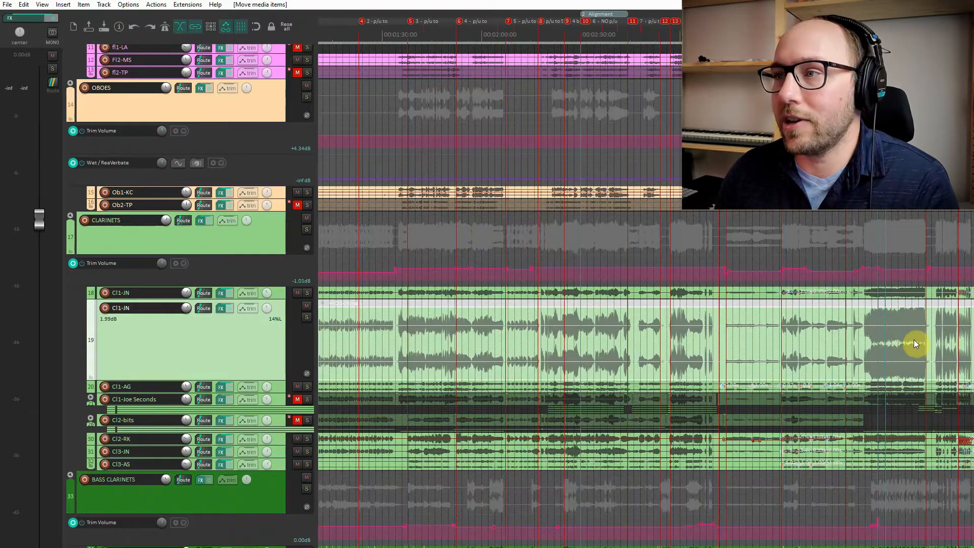
scroll(221, 346, "up", 5)
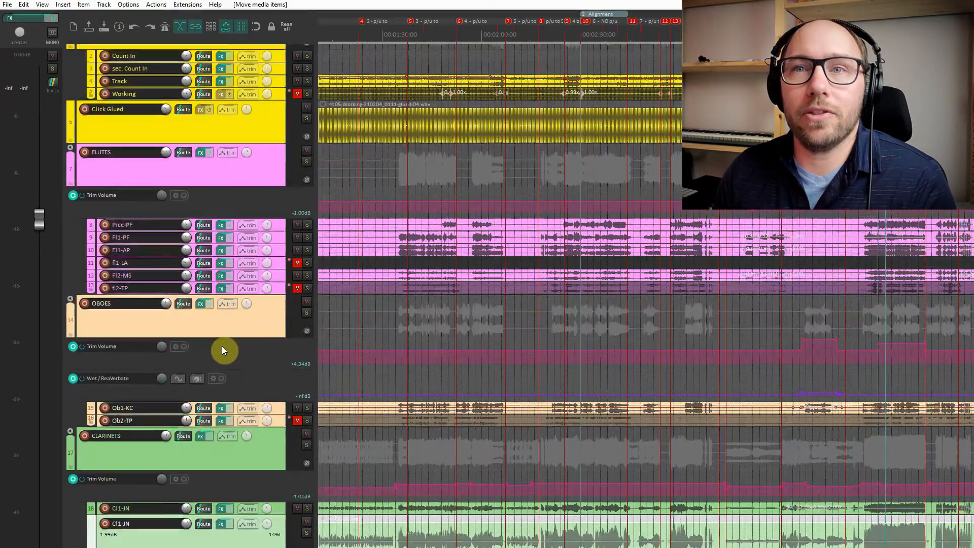
scroll(221, 346, "up", 3)
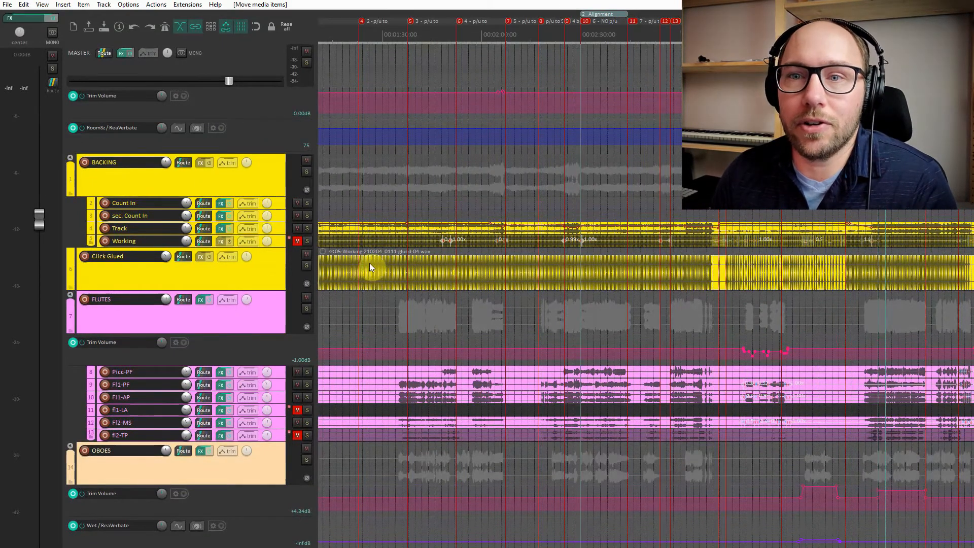
scroll(406, 268, "up", 5)
scroll(406, 271, "up", 4)
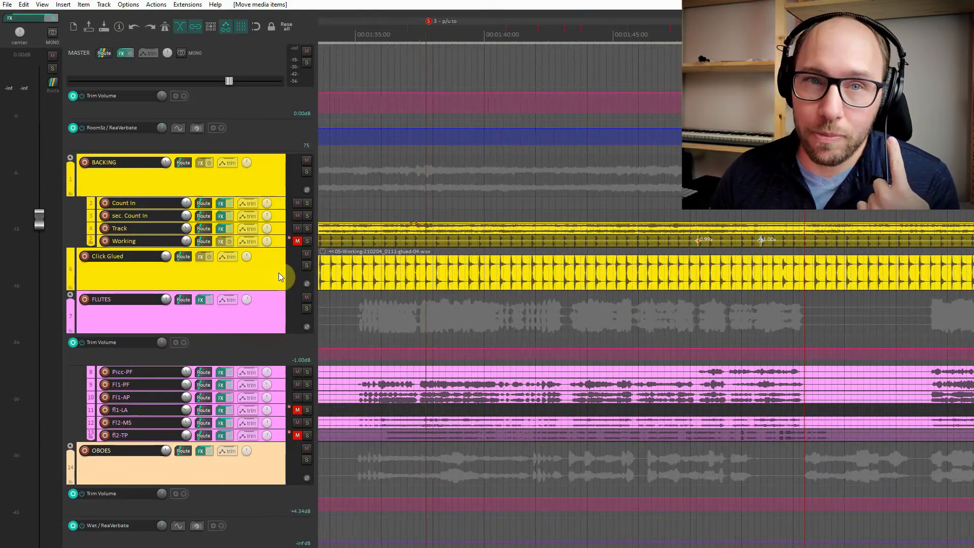
scroll(431, 270, "up", 3)
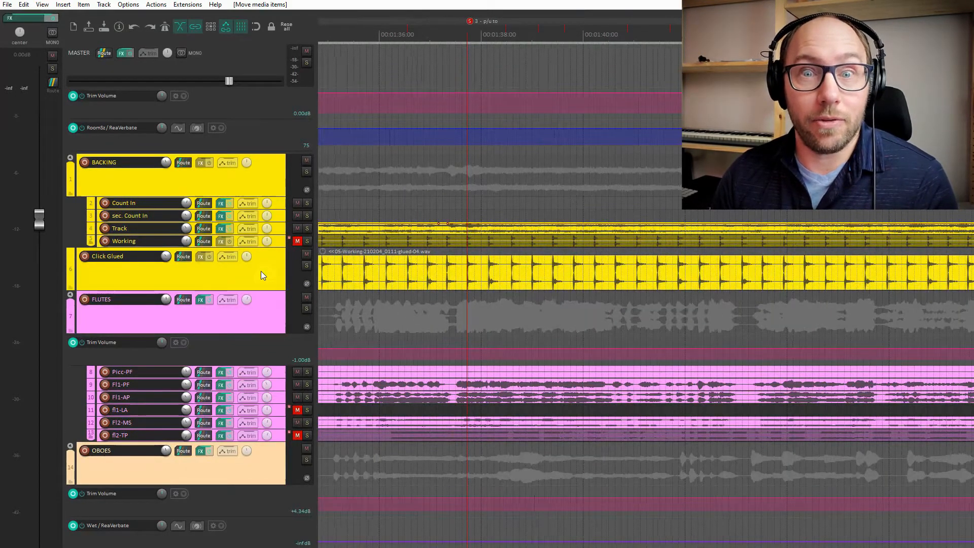
left_click_drag(263, 275, 249, 323)
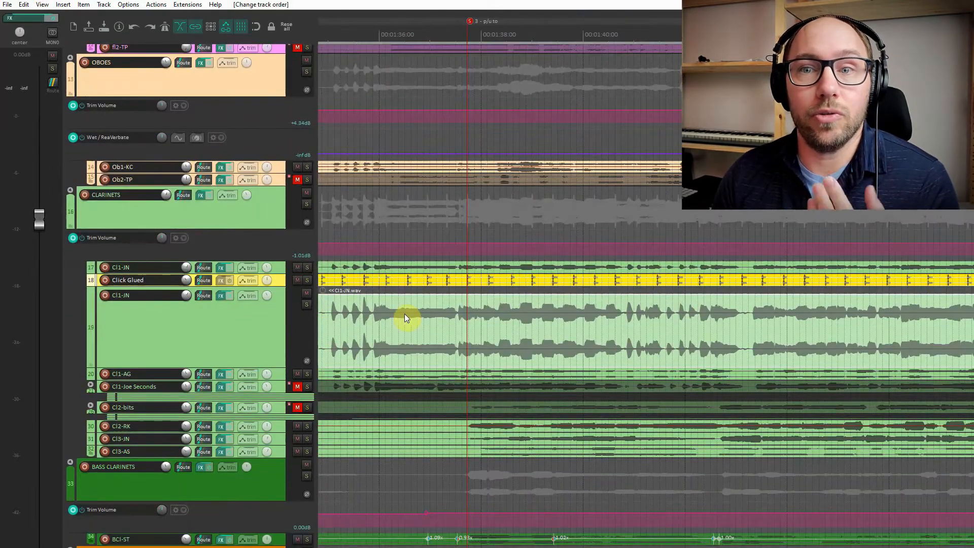
- Examine the new Cl1-JN recording against the click and neighbouring clarinet parts through the piece, up to the passage around 4:18 to 4:24
scroll(531, 308, "up", 5)
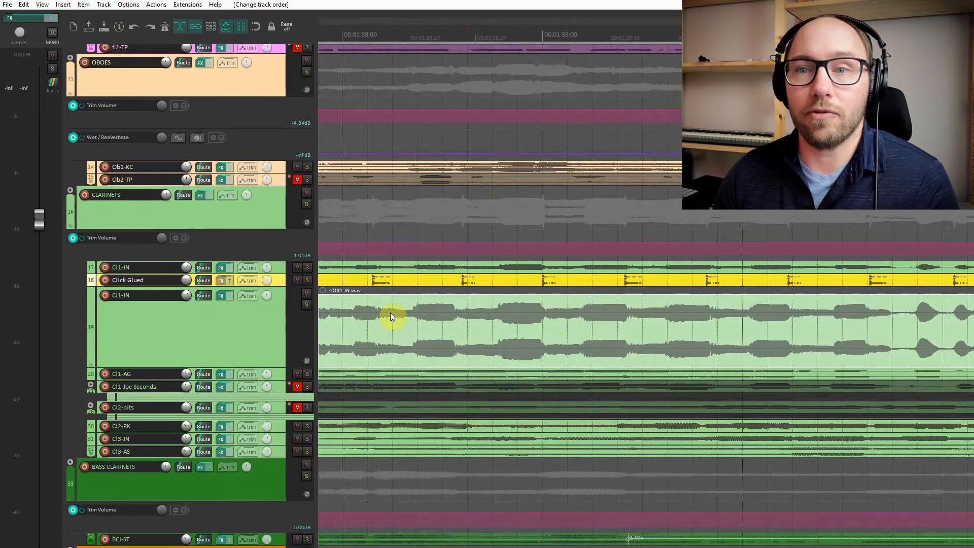
scroll(406, 315, "down", 3)
scroll(583, 322, "down", 8)
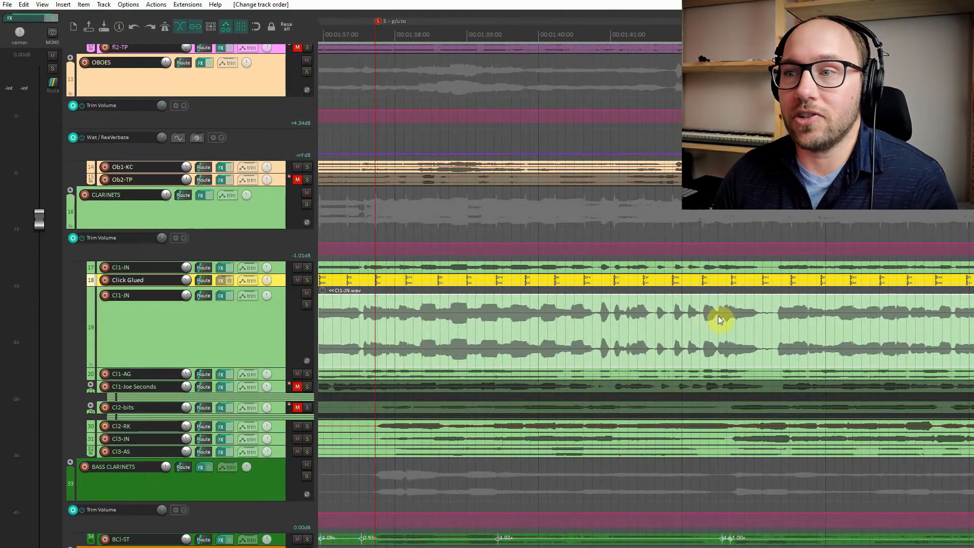
scroll(548, 336, "down", 3)
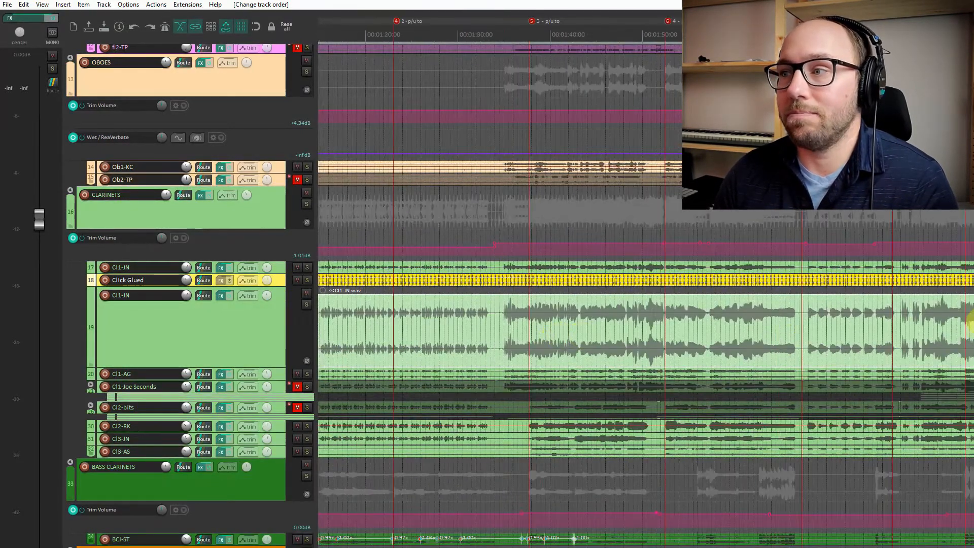
left_click_drag(949, 318, 497, 345)
scroll(832, 365, "down", 4)
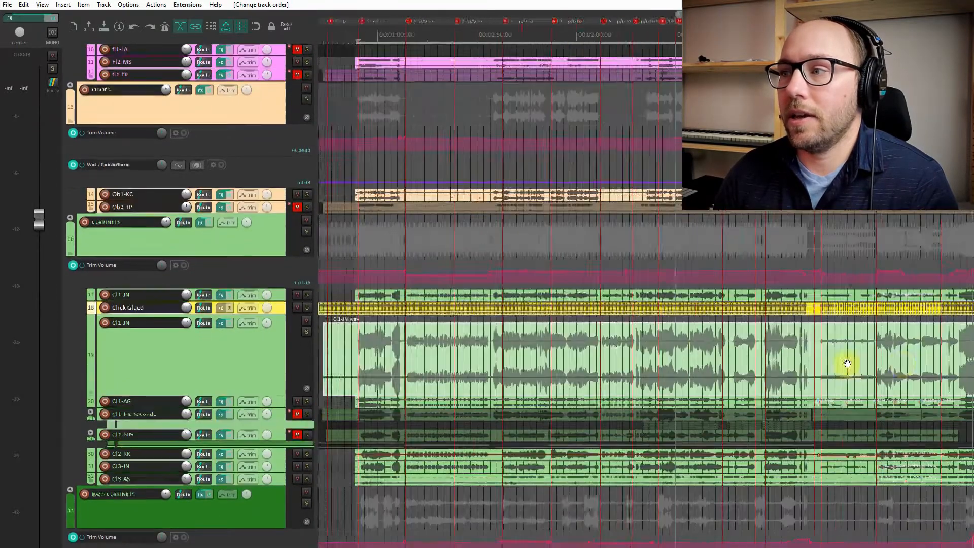
scroll(786, 348, "up", 4)
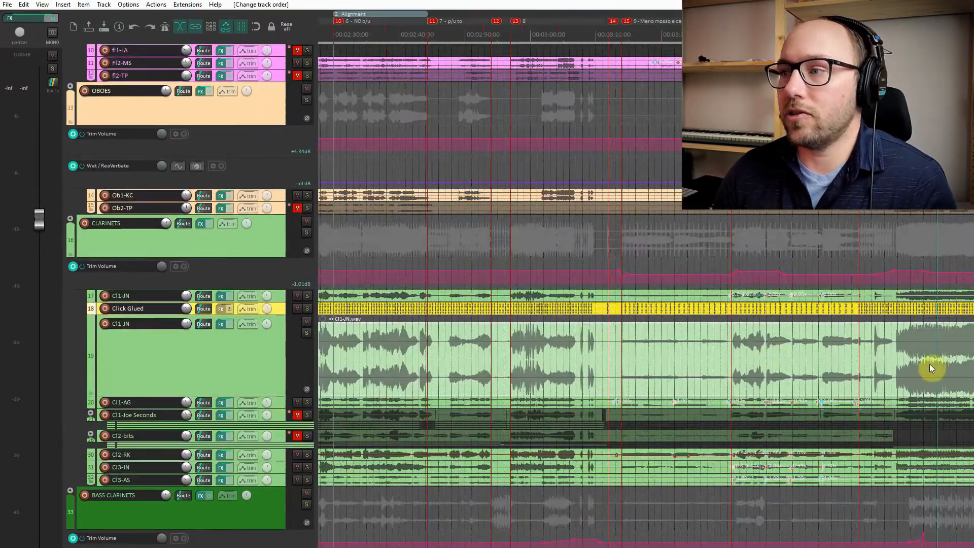
scroll(646, 355, "up", 4)
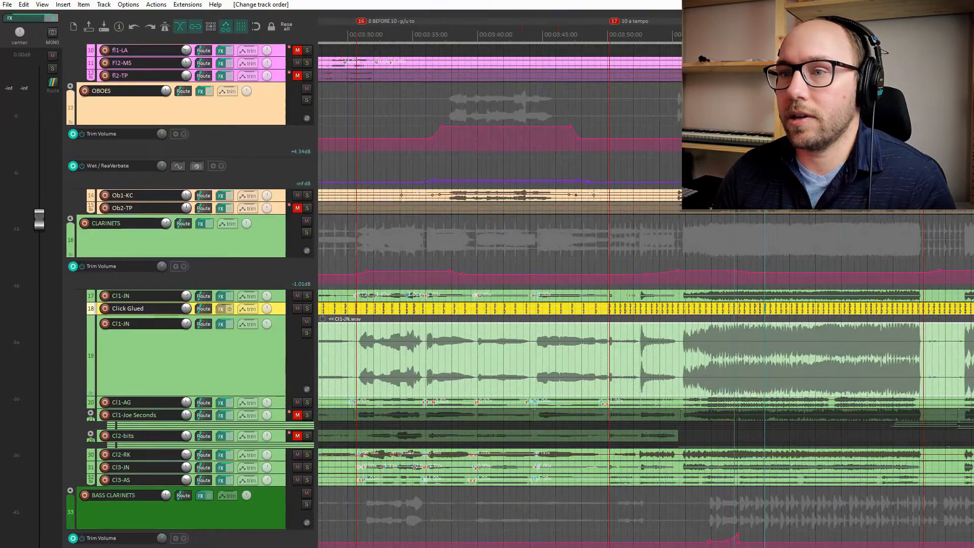
scroll(646, 355, "up", 4)
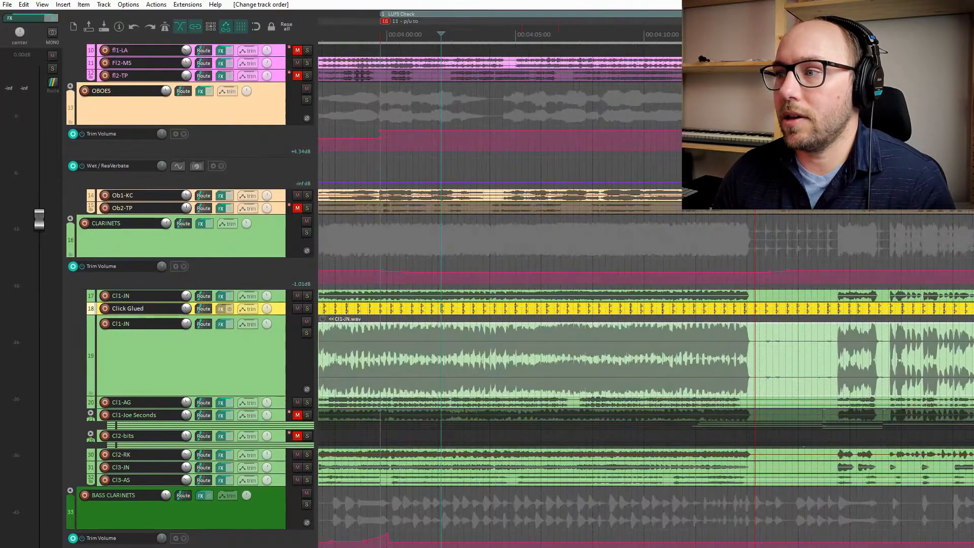
scroll(539, 360, "up", 4)
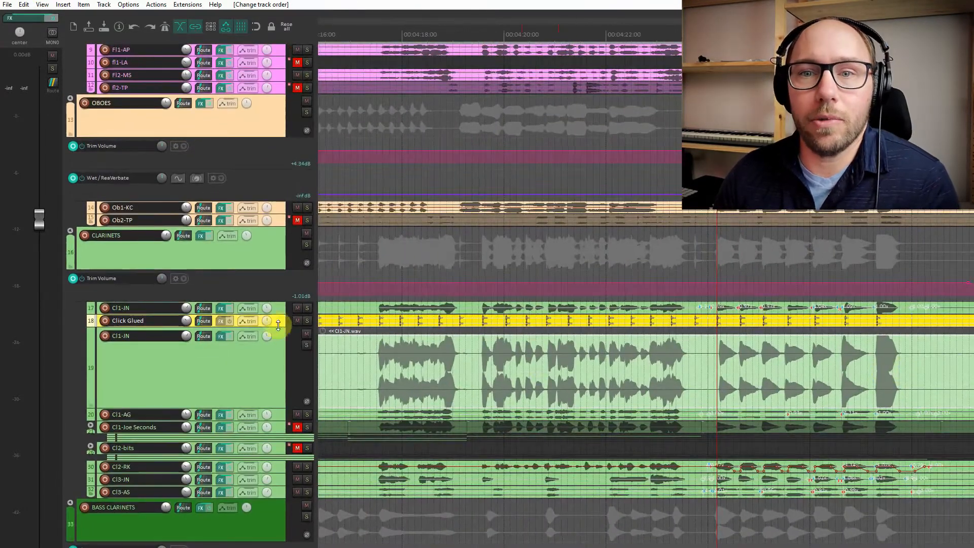
- Solo the duplicated Cl1-JN and Click Glued tracks, toggling the clarinet's solo to compare the CLARINETS waveform around the Molto rit marker
left_click(306, 346)
left_click(307, 321)
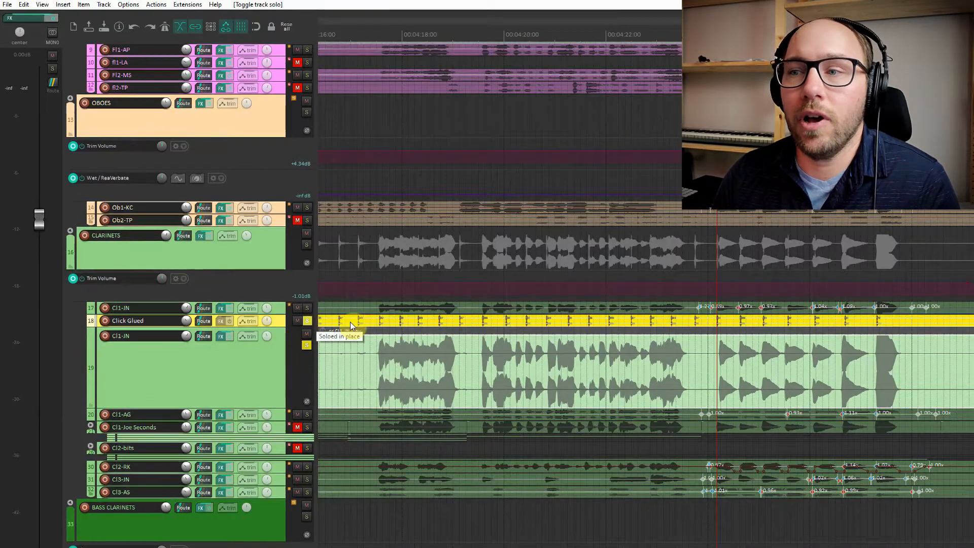
scroll(885, 350, "up", 3)
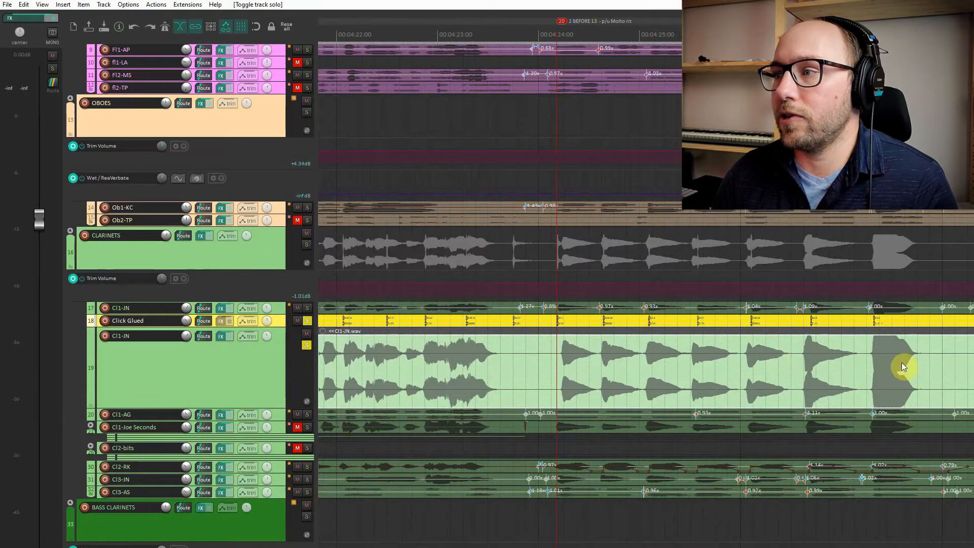
scroll(616, 364, "up", 2)
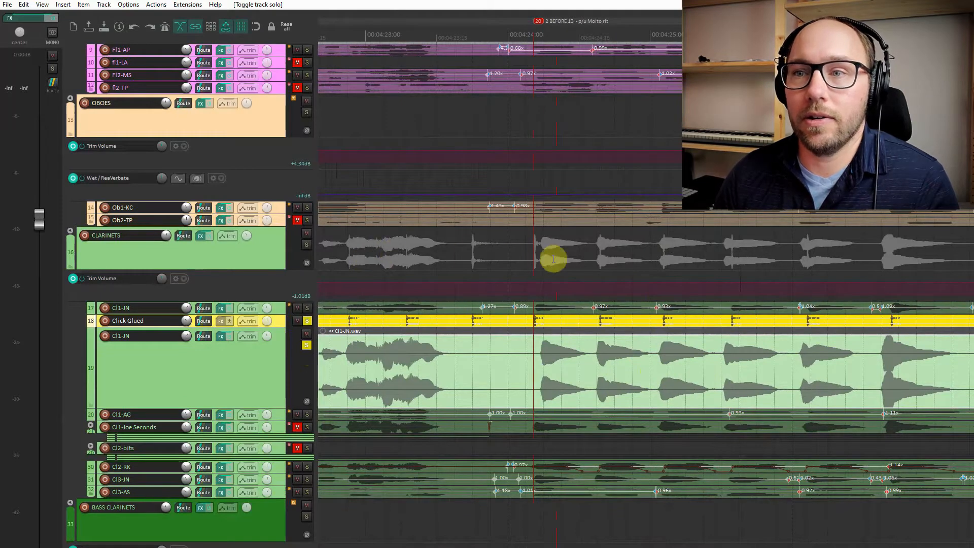
left_click(307, 345)
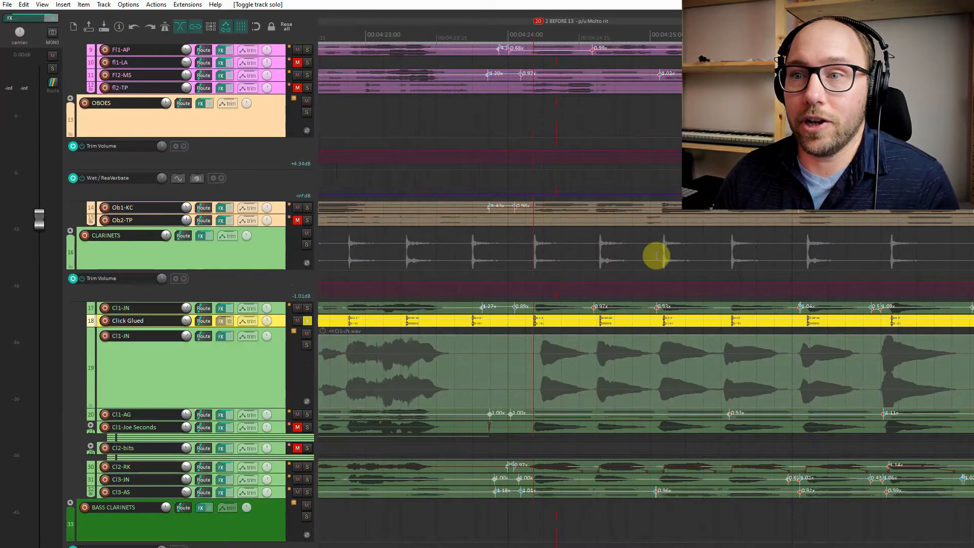
left_click(306, 346)
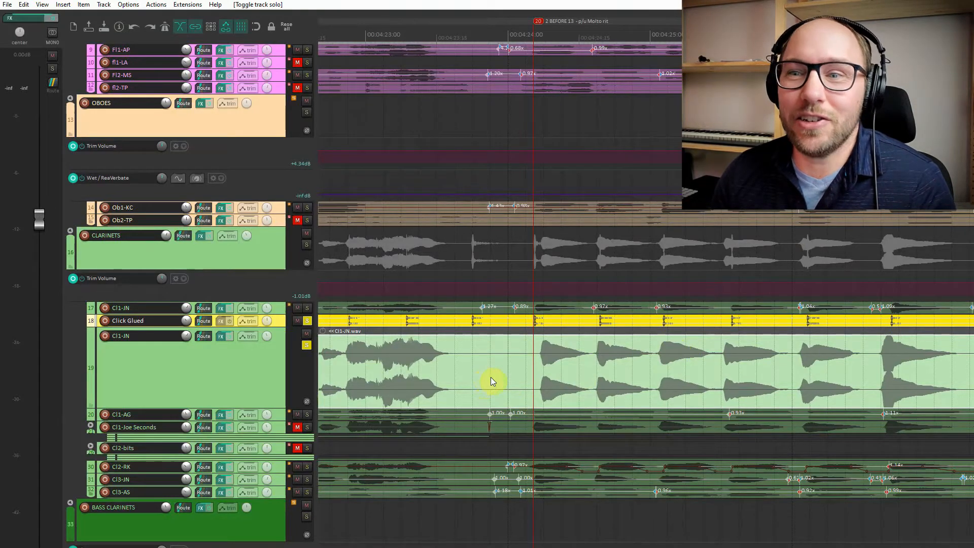
- Add stretch markers before the first note at the Molto rit marker and shift that note's attack earlier onto its click
left_click_drag(771, 376, 733, 375)
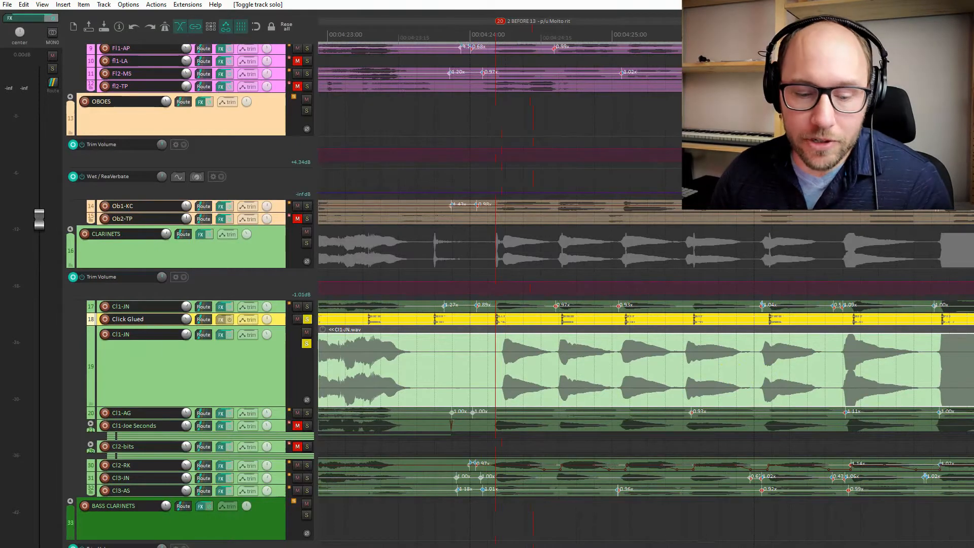
key("shift+w")
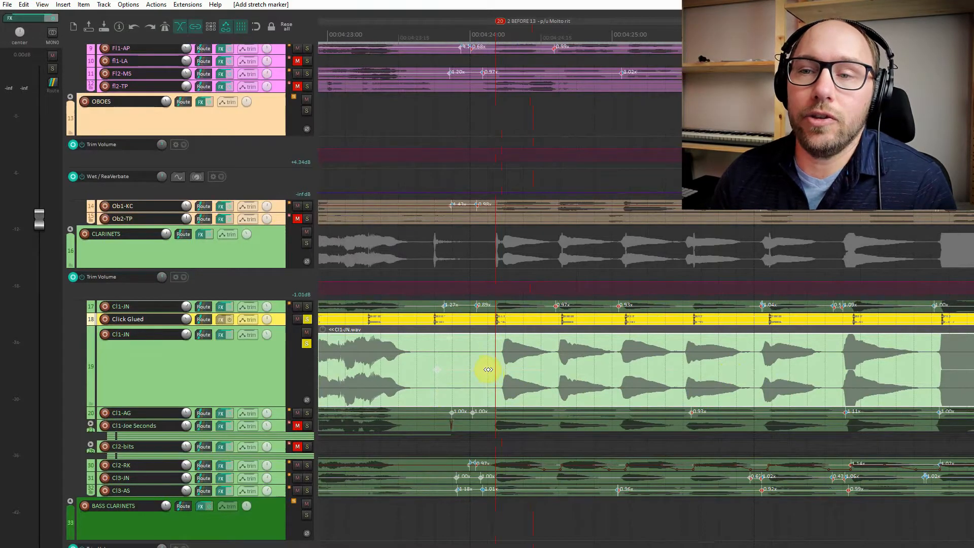
left_click_drag(488, 369, 479, 371)
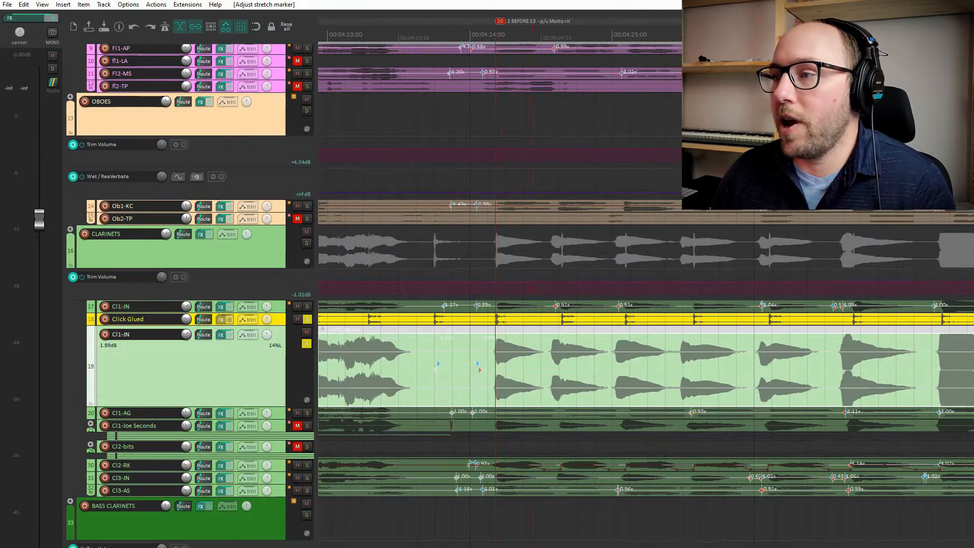
- Add stretch markers before the sixth note after the Molto rit marker and shift them later so the fifth and sixth notes meet their clicks
scroll(646, 369, "up", 4)
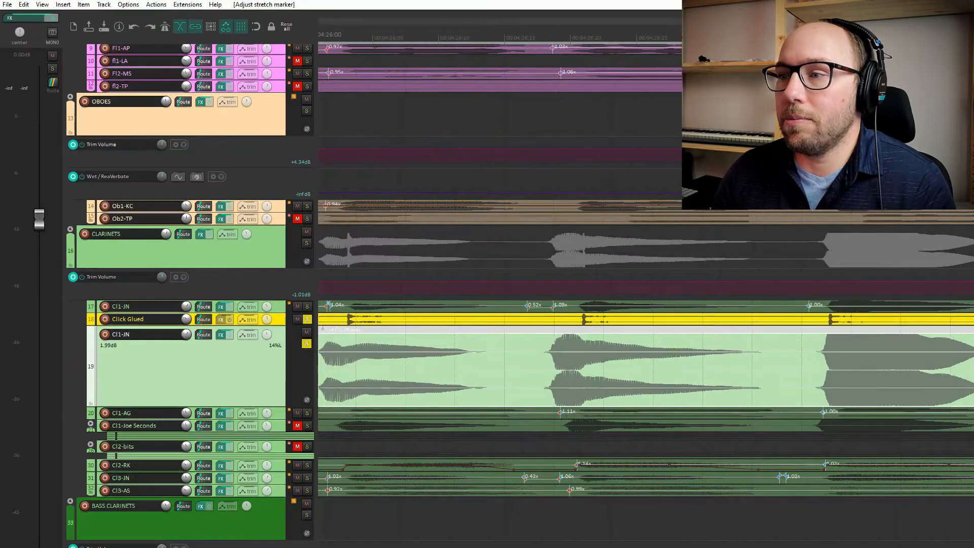
left_click_drag(646, 369, 649, 369)
scroll(649, 369, "down", 4)
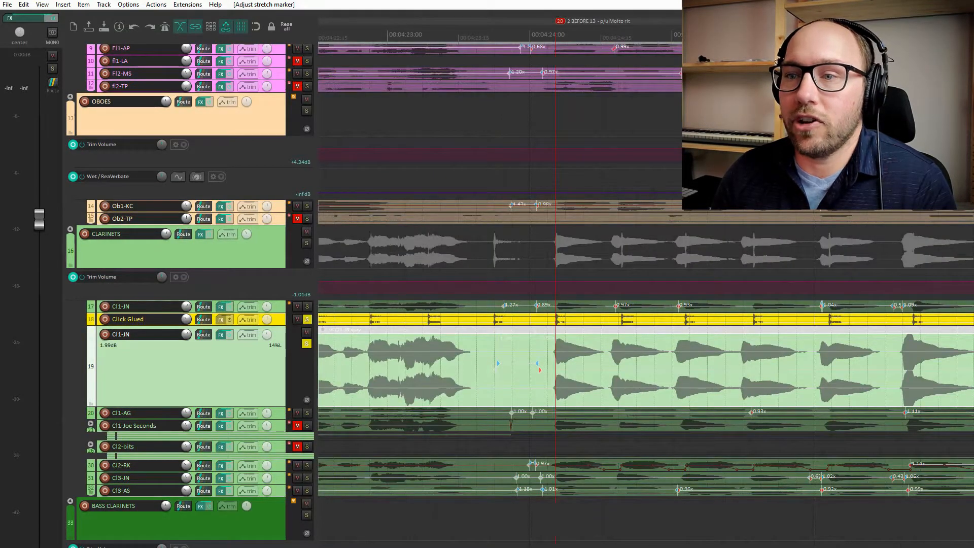
scroll(973, 365, "up", 1)
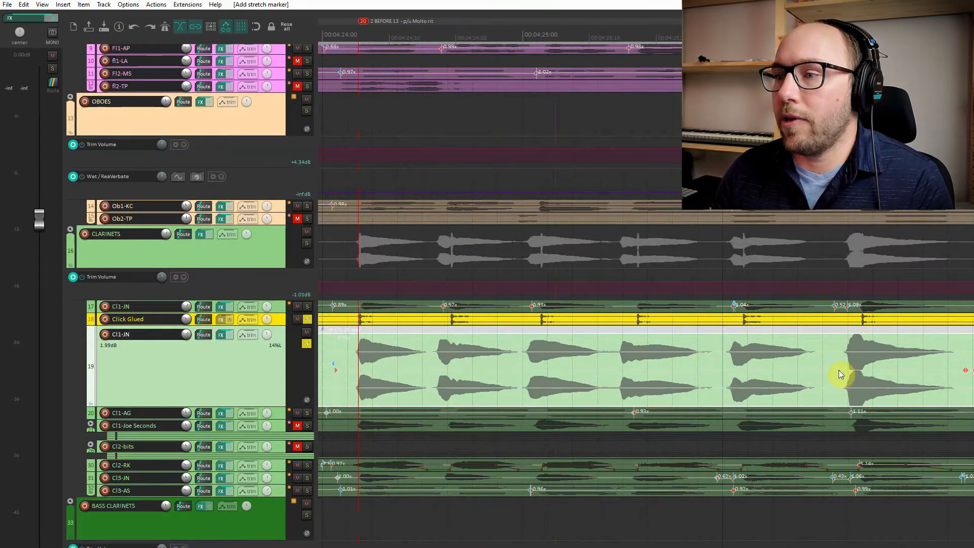
key("shift+w")
key("shift+w")
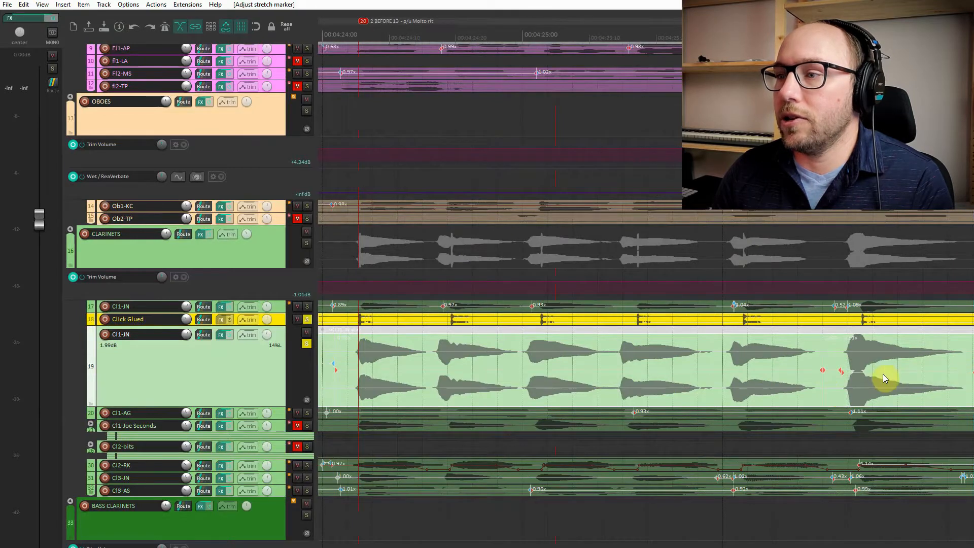
mouse_move(846, 373)
left_mouse_down()
mouse_move(857, 371)
mouse_move(825, 370)
mouse_move(837, 370)
left_mouse_up()
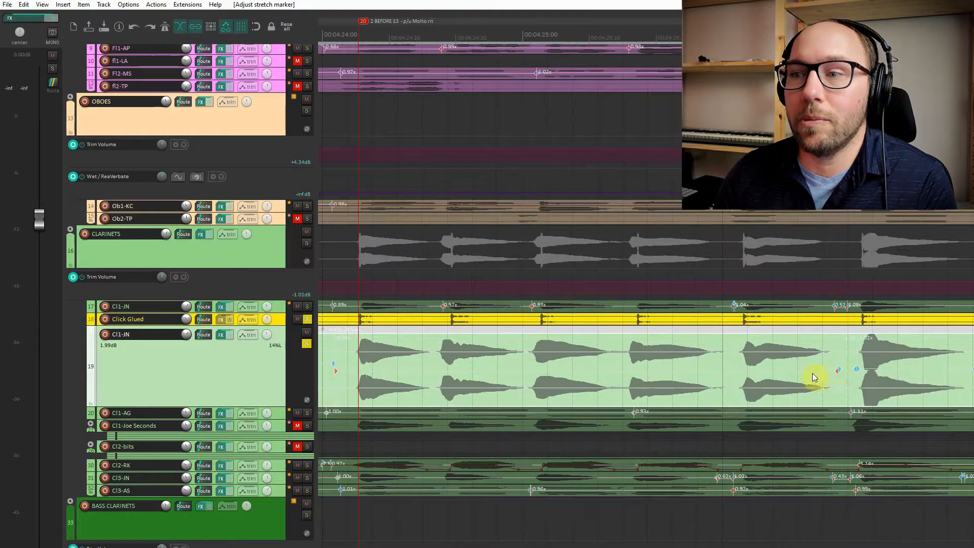
- Add stretch markers before the second to fifth notes after the Molto rit marker and shift them so each attack meets its click
left_click(735, 370)
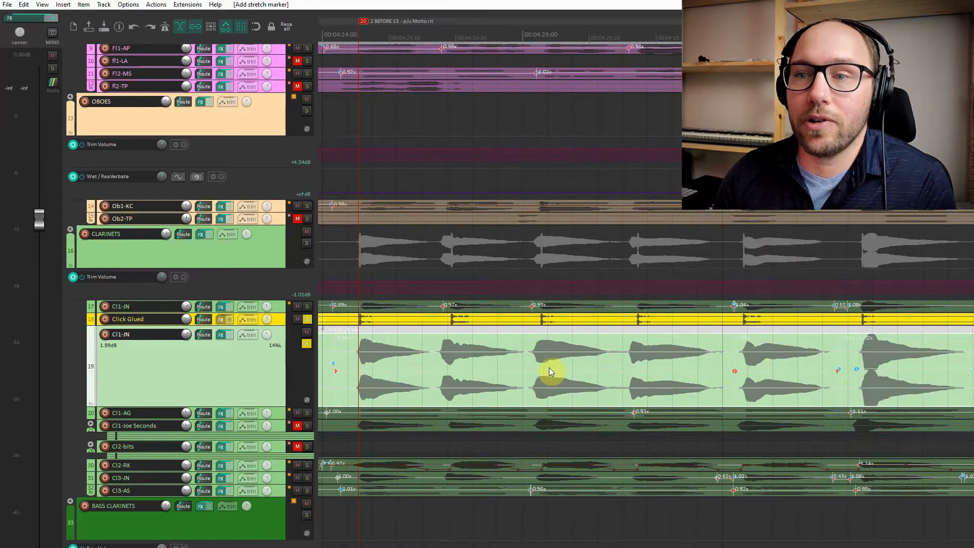
left_click_drag(528, 372, 534, 370)
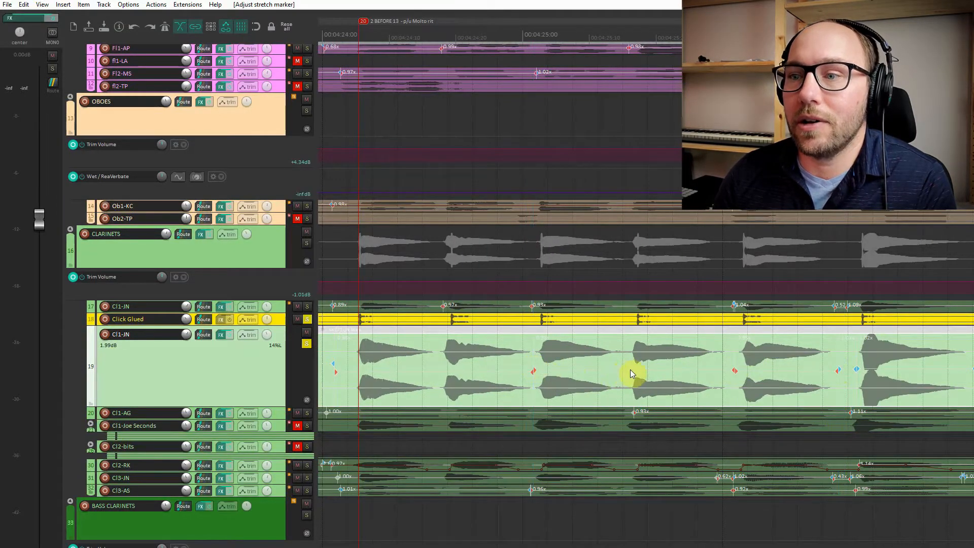
key("w")
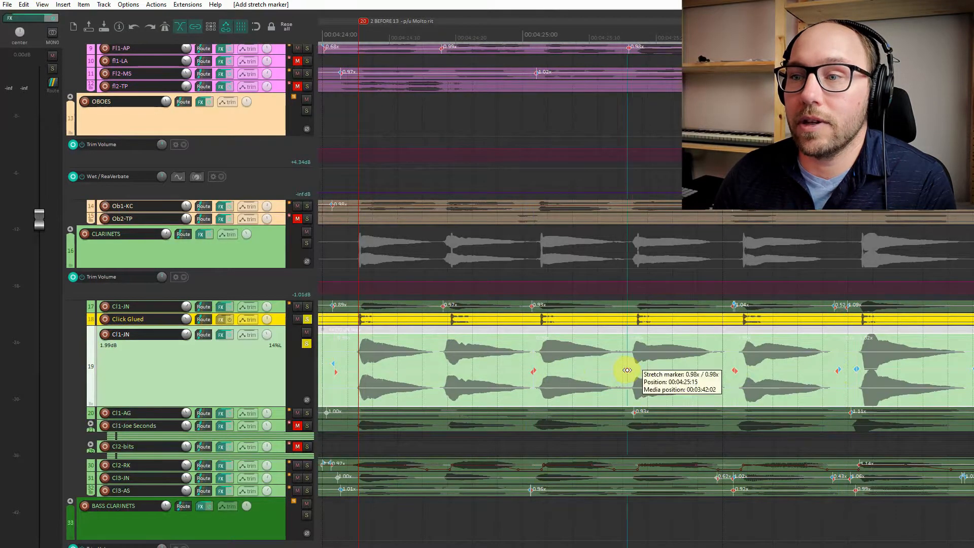
left_click_drag(628, 370, 630, 370)
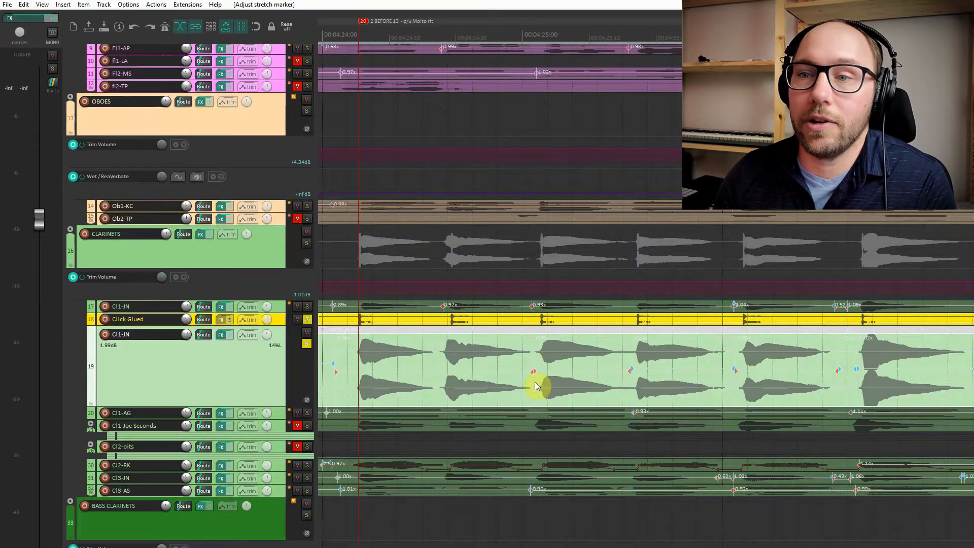
key("w")
left_click(444, 372)
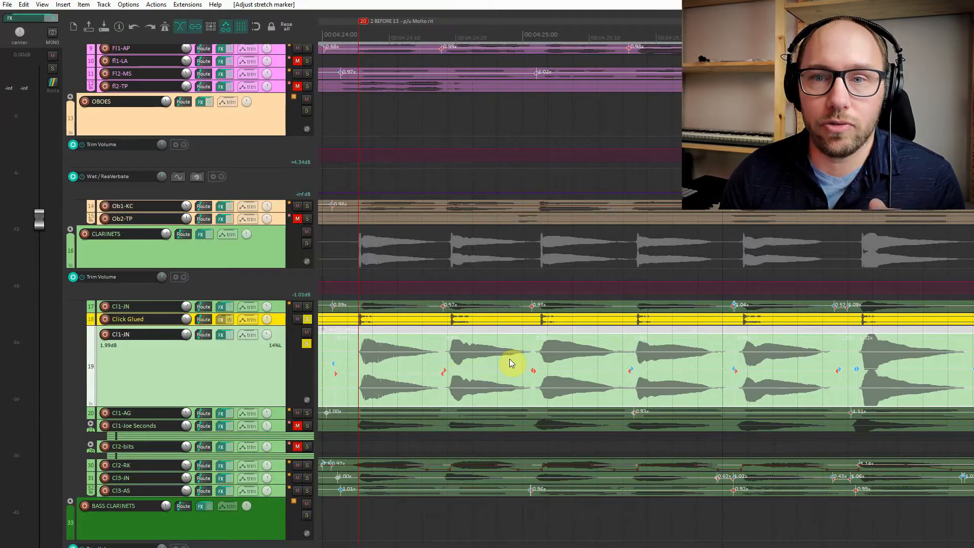
- Play the corrected Cl1-JN notes against the click from just before the Molto rit marker and examine their alignment through the final held note
scroll(563, 376, "down", 2)
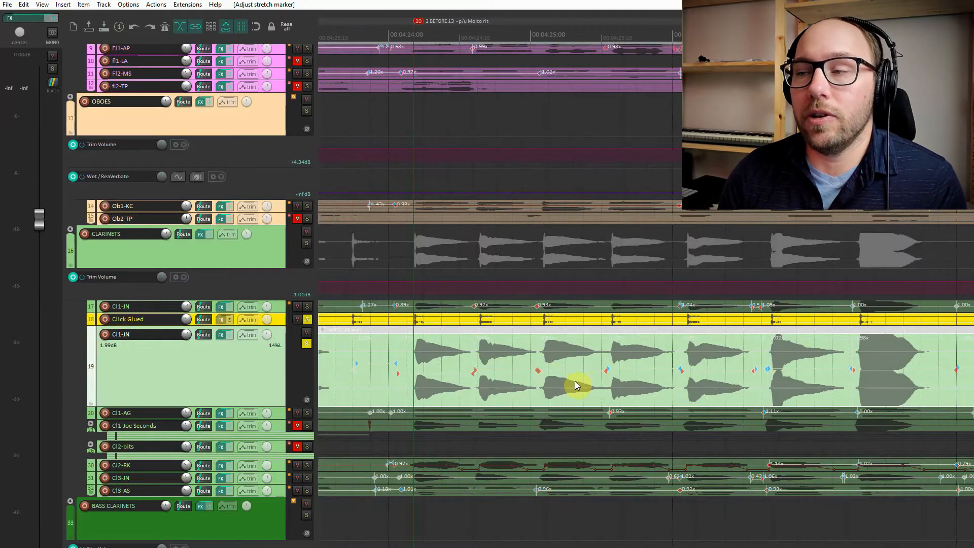
scroll(404, 365, "up", 2)
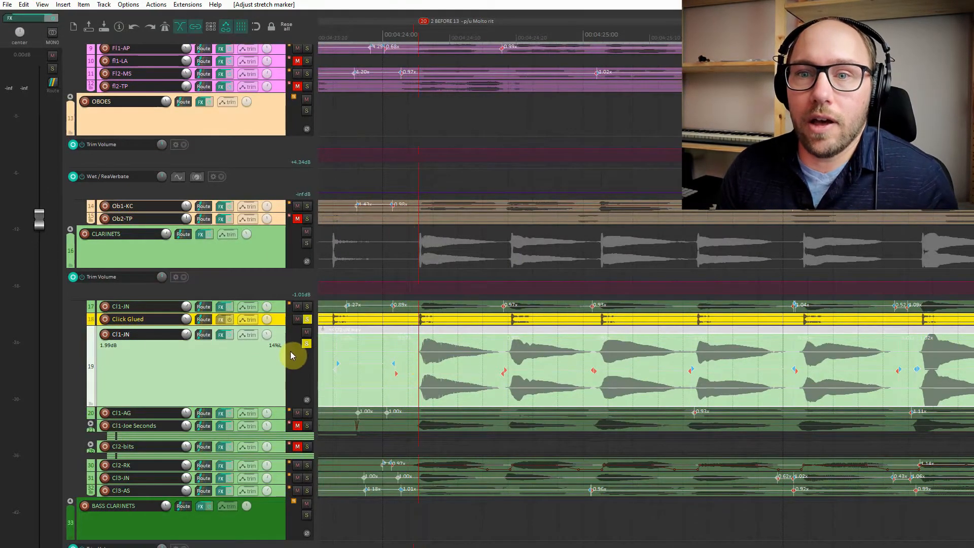
left_click(406, 245)
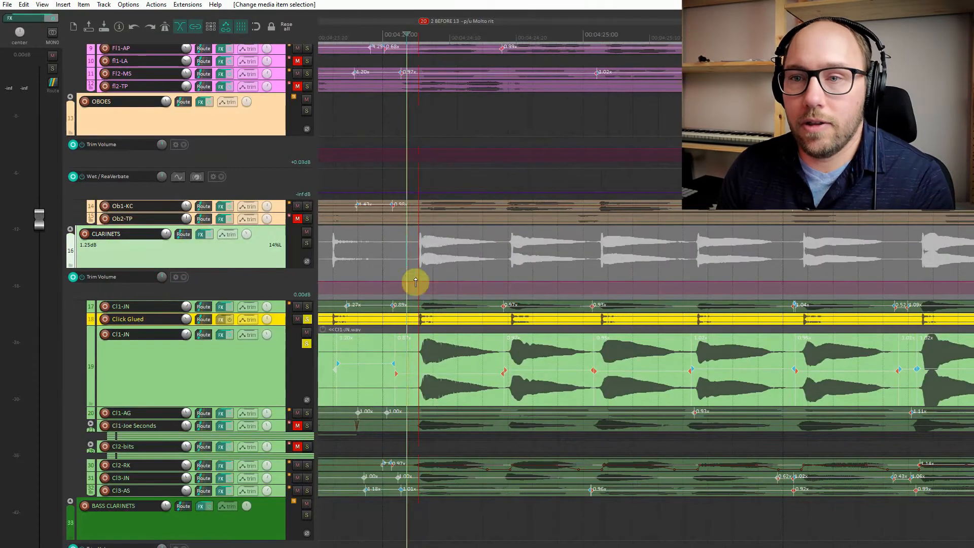
key("space")
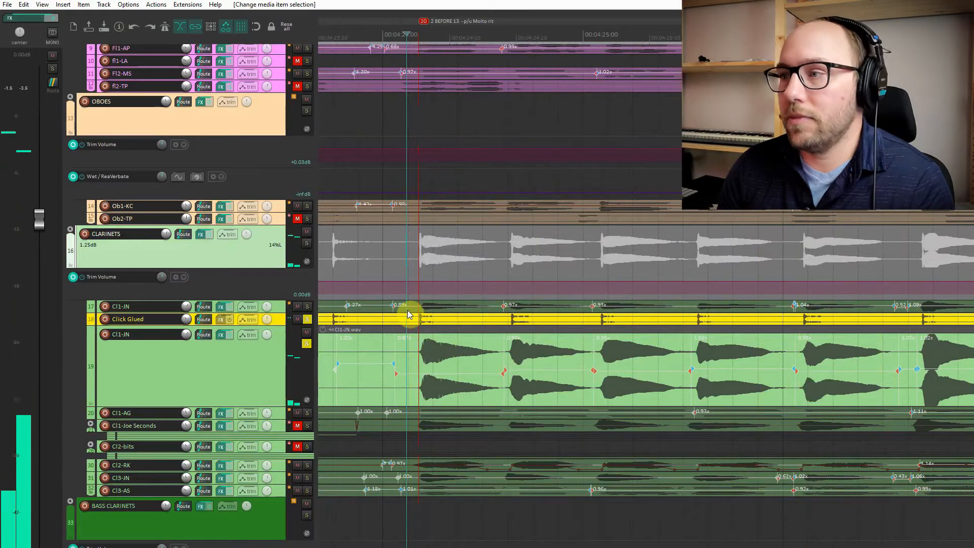
scroll(406, 319, "down", 2)
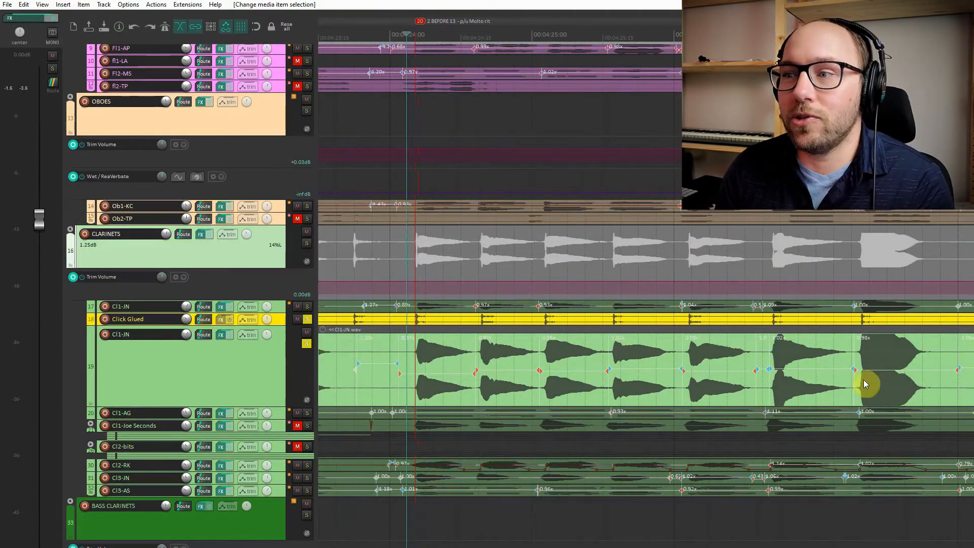
scroll(895, 350, "up", 2)
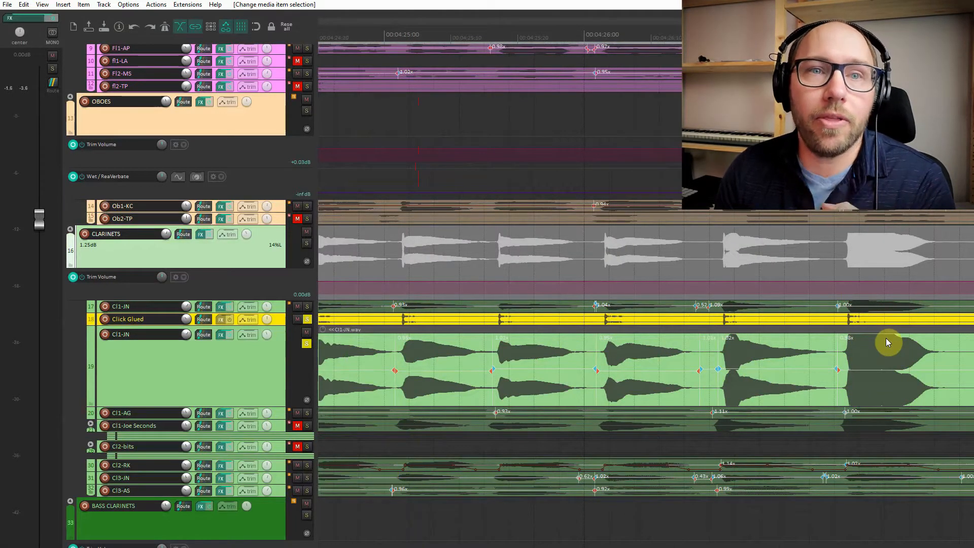
scroll(817, 363, "down", 2)
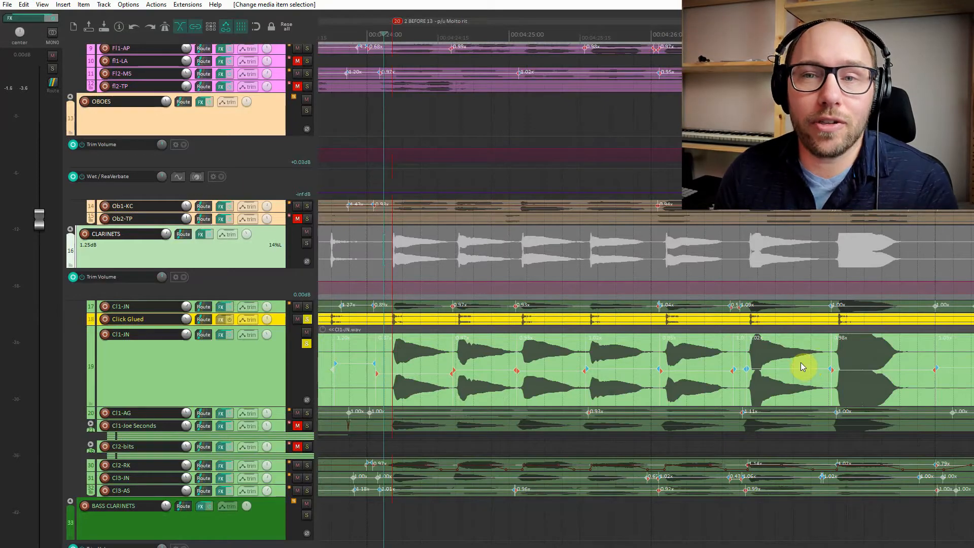
- Select the time range of the LUFS Check region and reset the new Cl1-JN track's volume to 0.00 dB
scroll(803, 365, "down", 10)
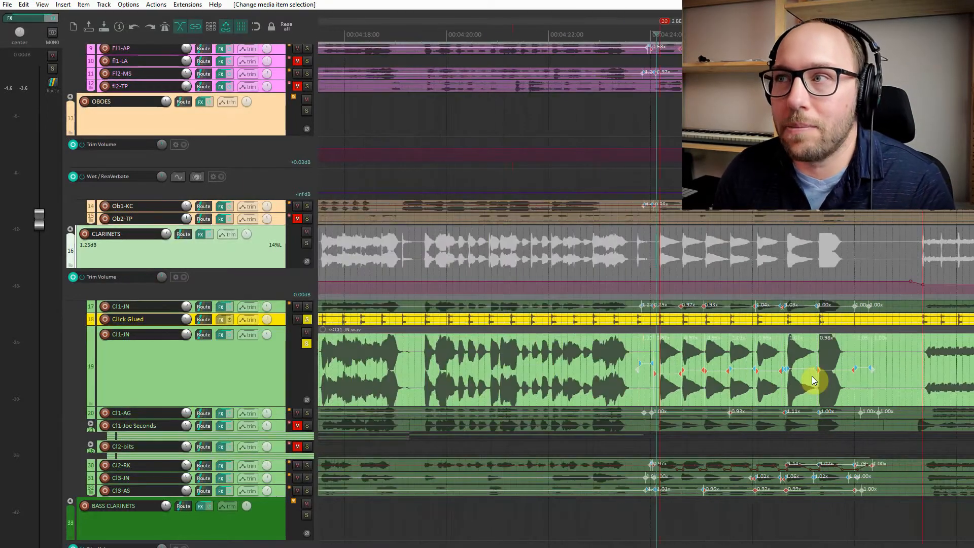
scroll(802, 376, "down", 3)
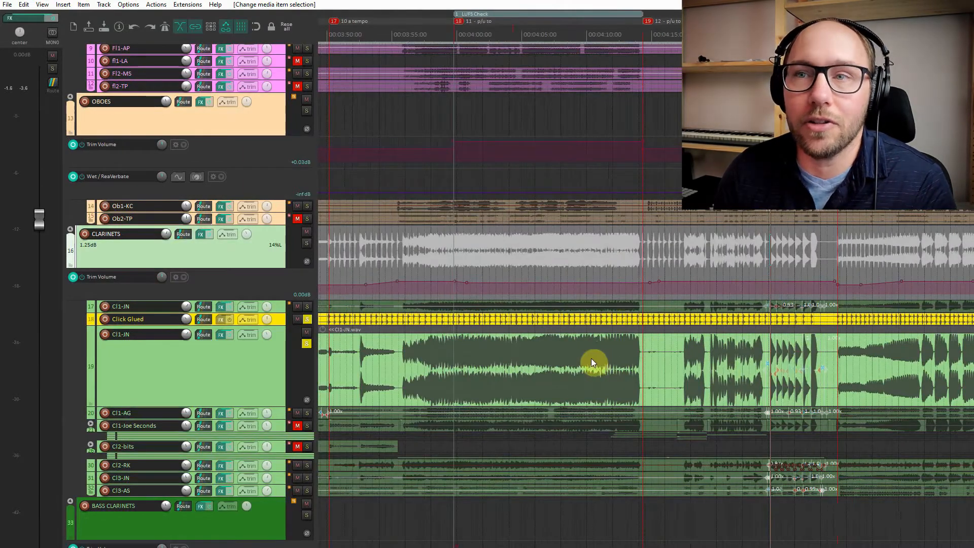
left_click_drag(592, 359, 669, 364)
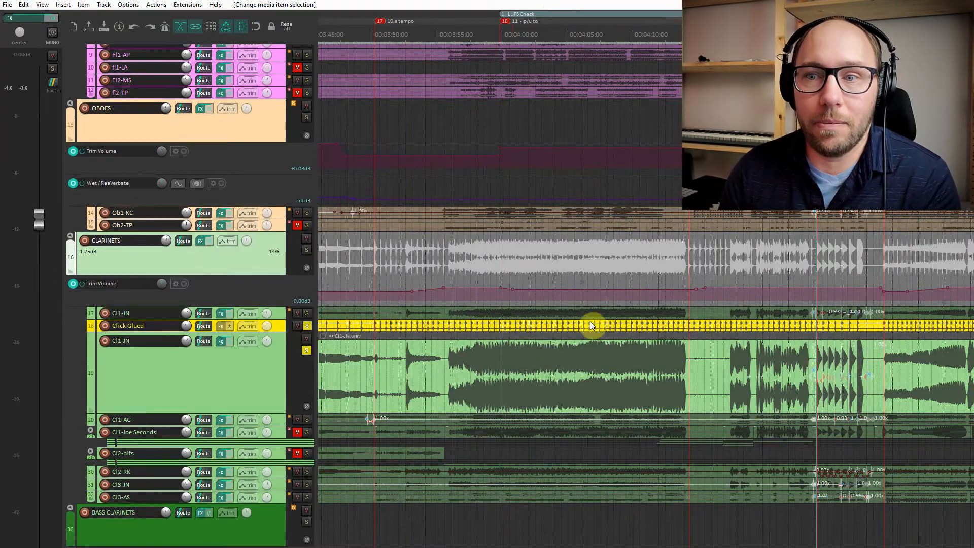
left_click(562, 14)
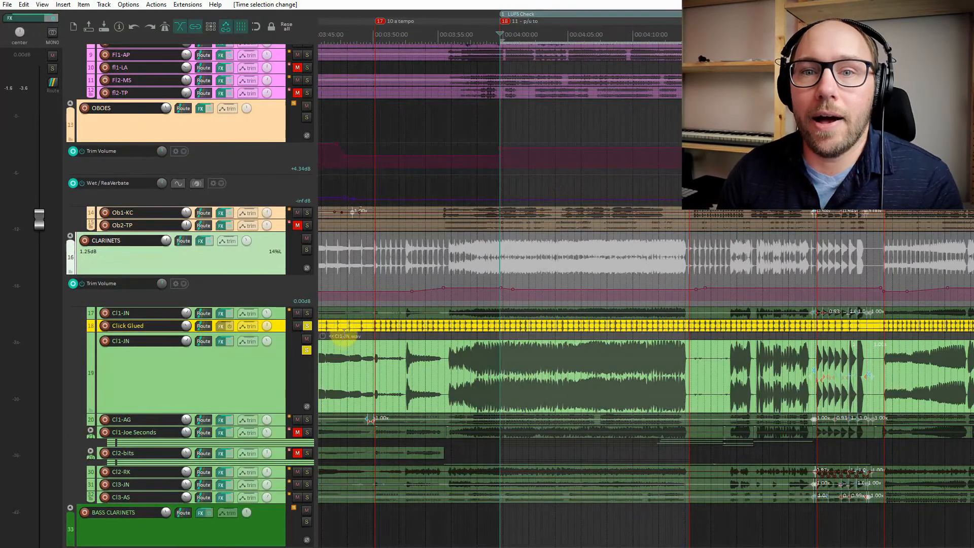
mouse_move(186, 340)
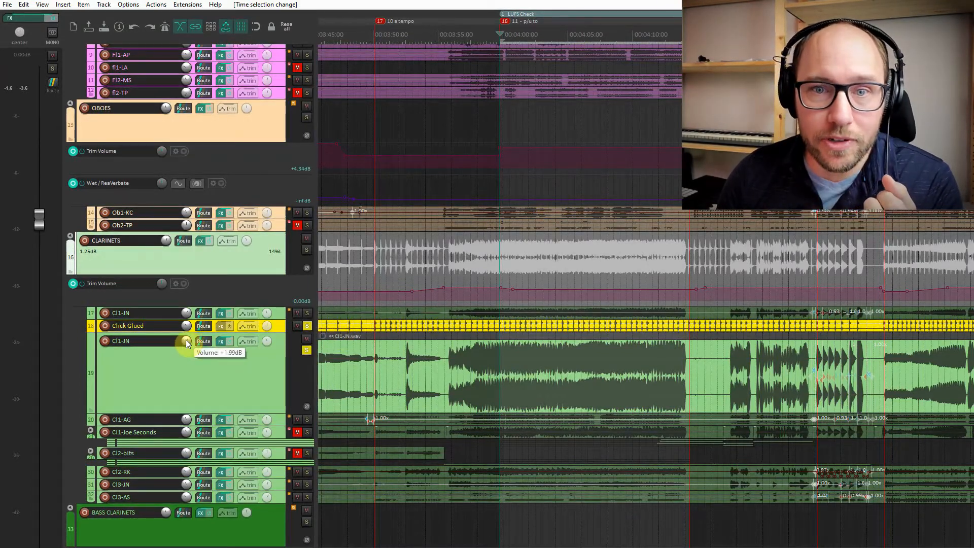
double_click(186, 339)
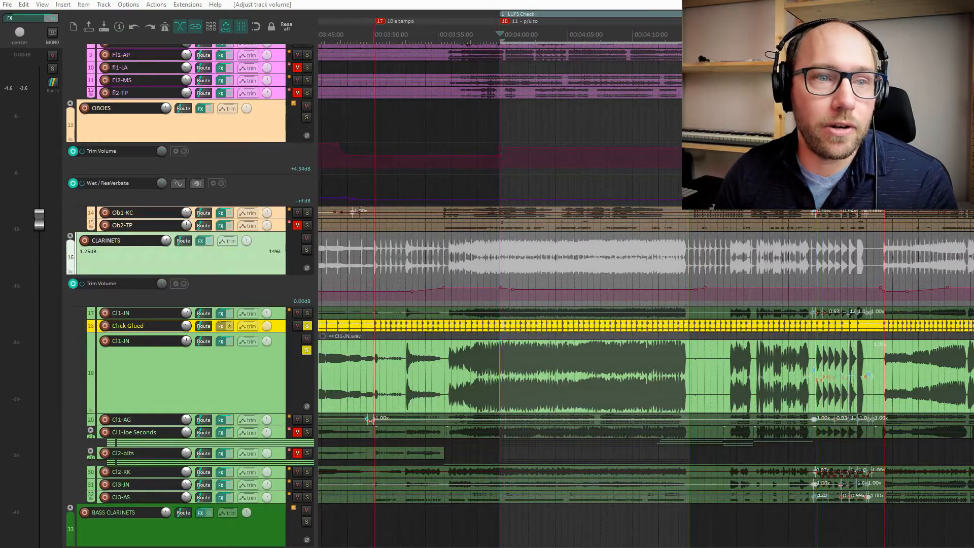
- Unsolo Click Glued and measure the Cl1-JN track's loudness from the LUFS Check start on the cleared CLARINETS Youlean meter
left_click_drag(1, 368, 677, 21)
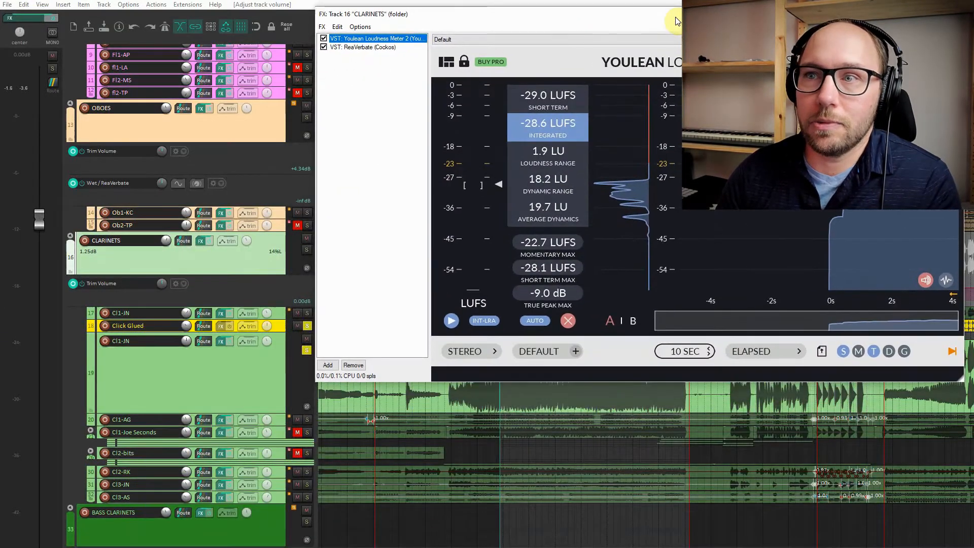
left_click(568, 320)
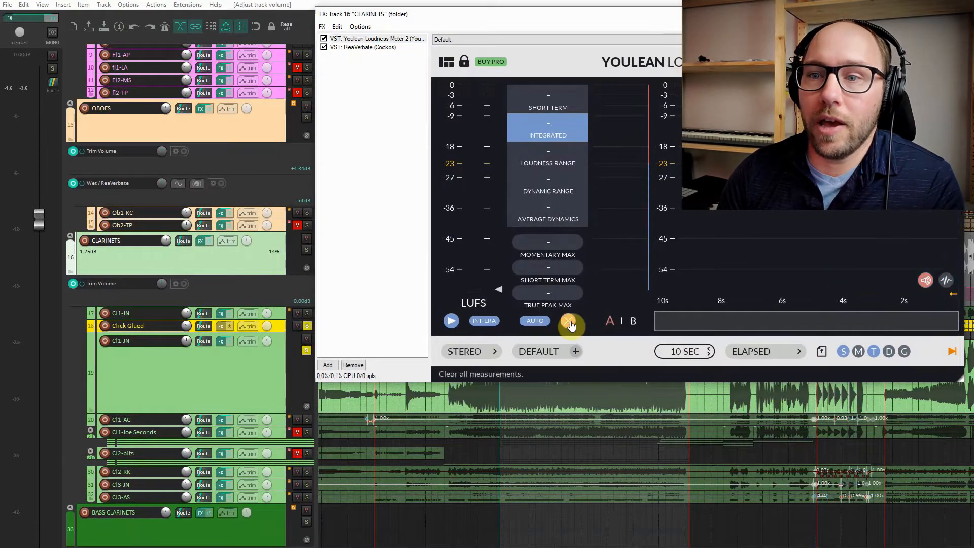
left_click(307, 326)
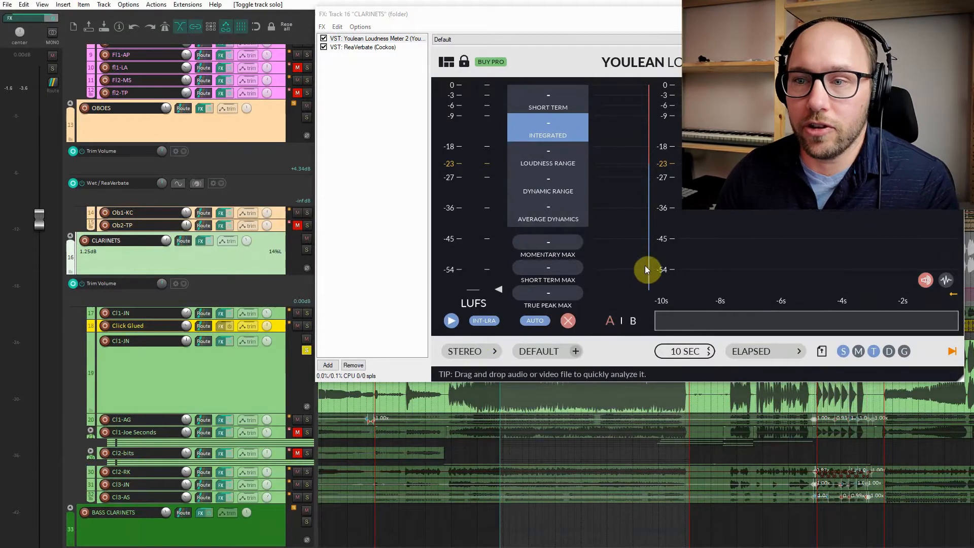
key("space")
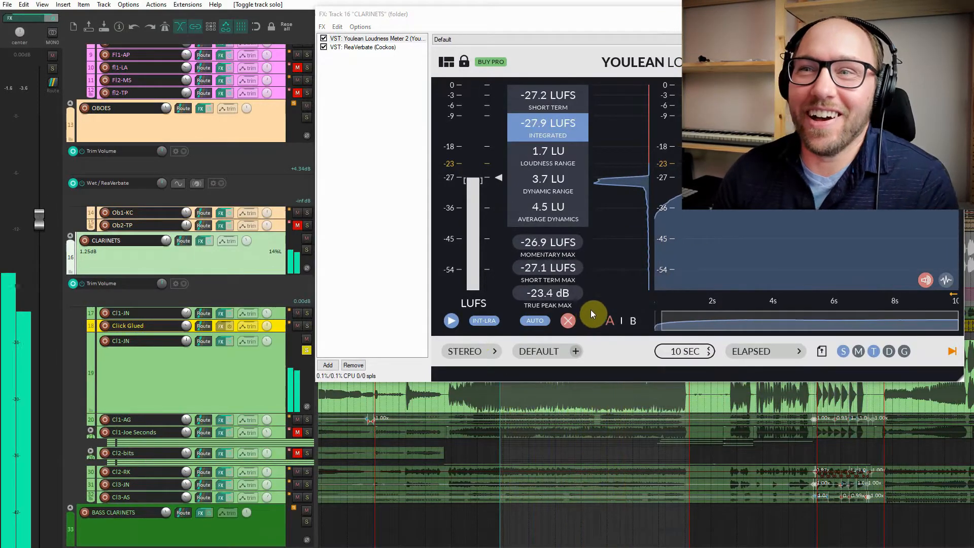
key("space")
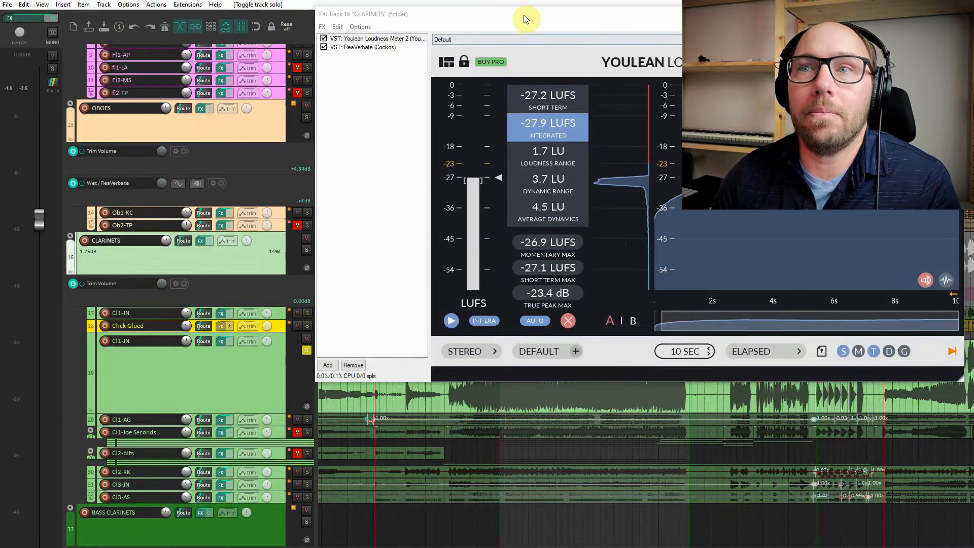
- Move the loudness meter window clear of the tracks and lower the item volume of the new Cl1-JN recording
left_click_drag(525, 18, 574, 30)
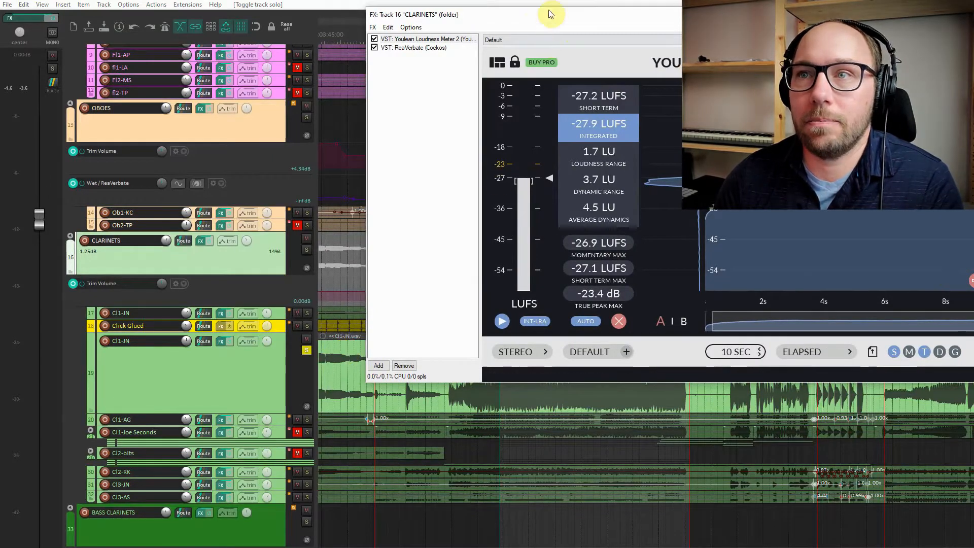
left_click_drag(549, 15, 510, 477)
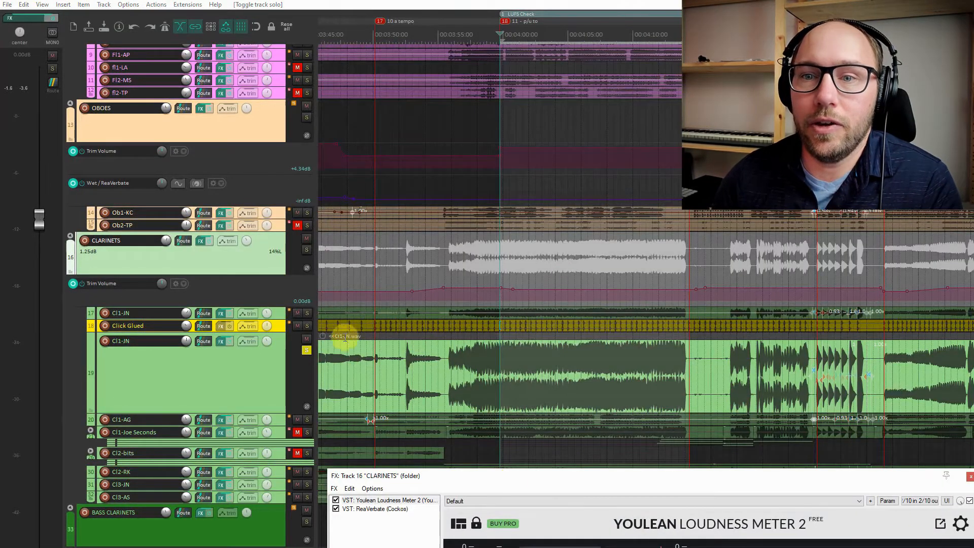
scroll(334, 344, "up", 3)
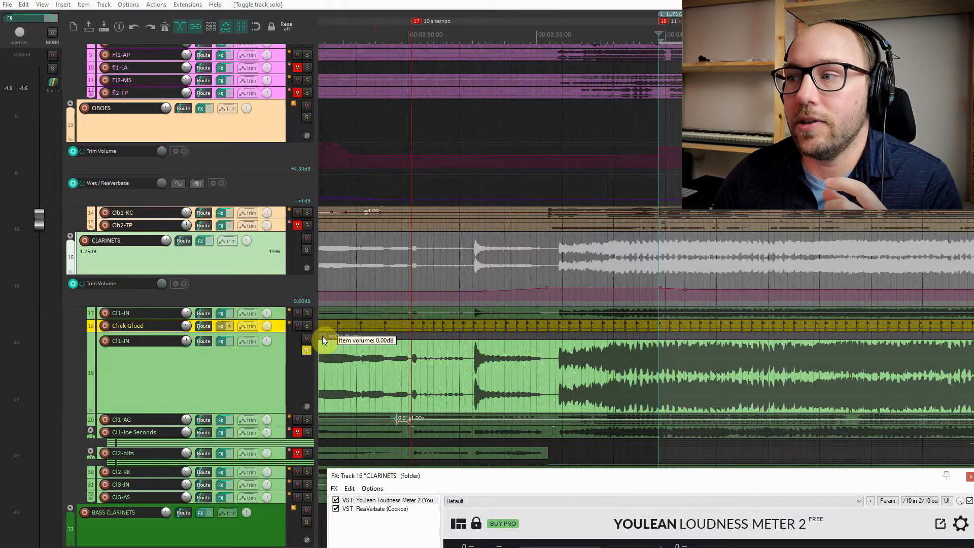
scroll(373, 337, "down", 3)
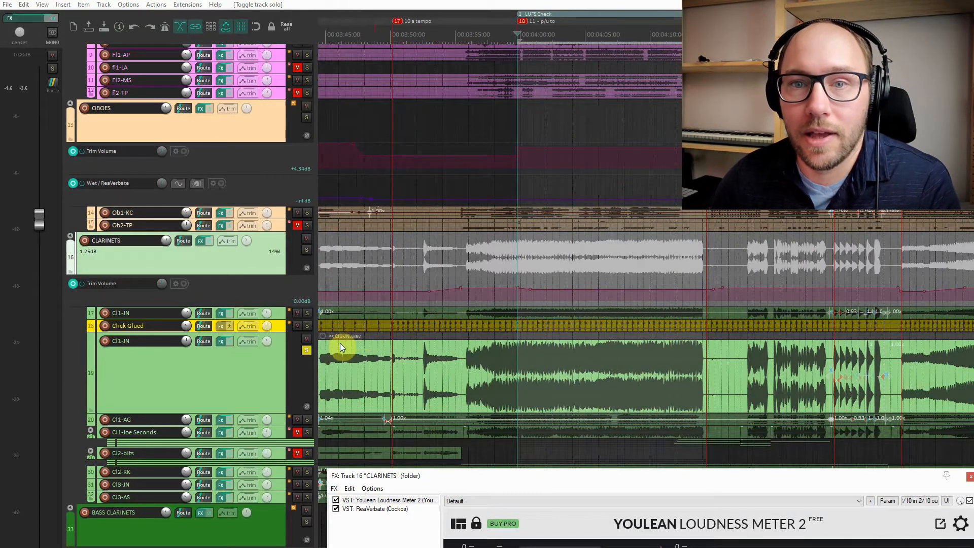
left_click_drag(324, 336, 325, 356)
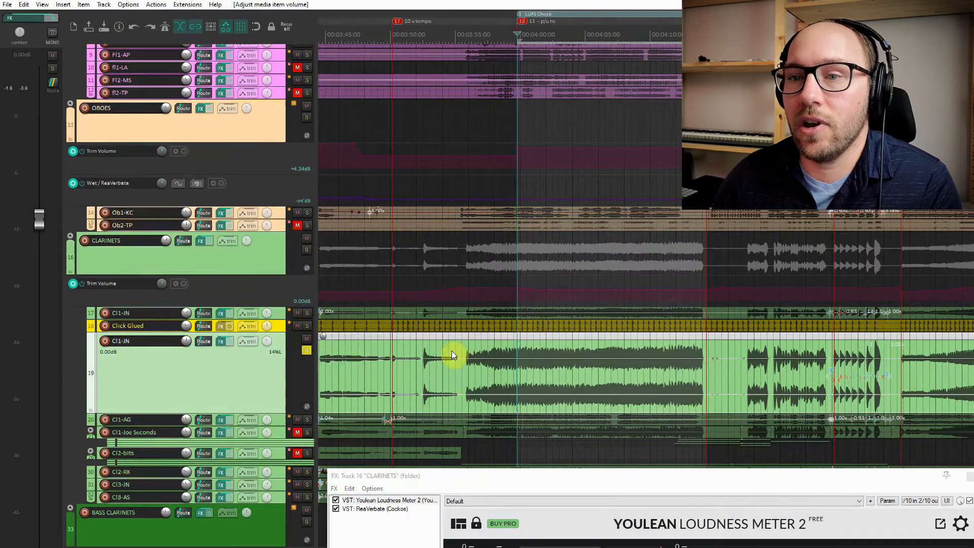
scroll(879, 352, "up", 5)
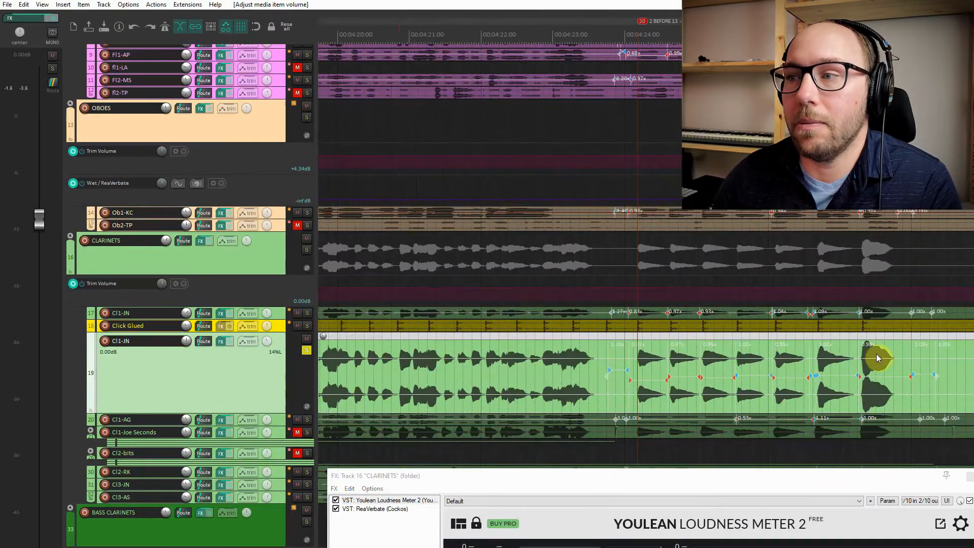
scroll(896, 372, "down", 2)
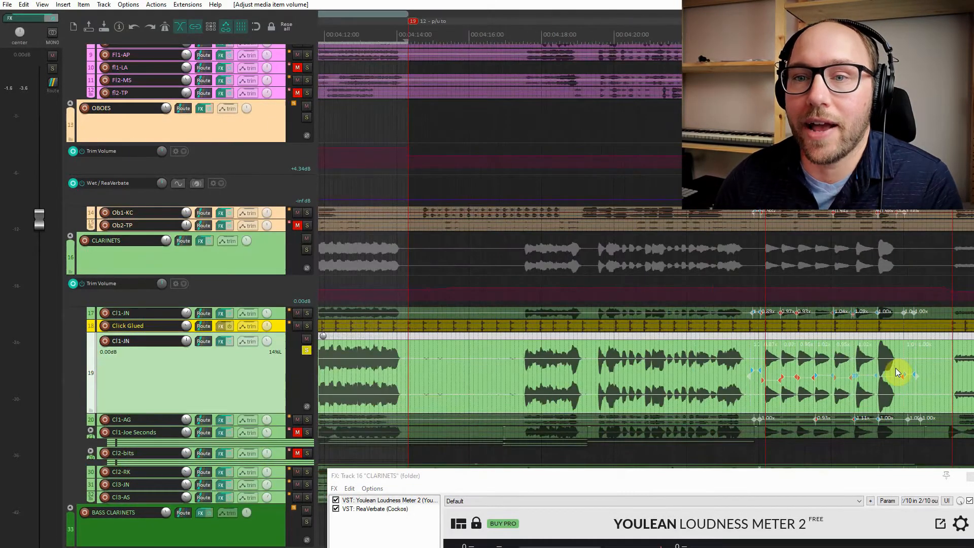
scroll(896, 372, "down", 2)
left_click_drag(534, 364, 566, 335)
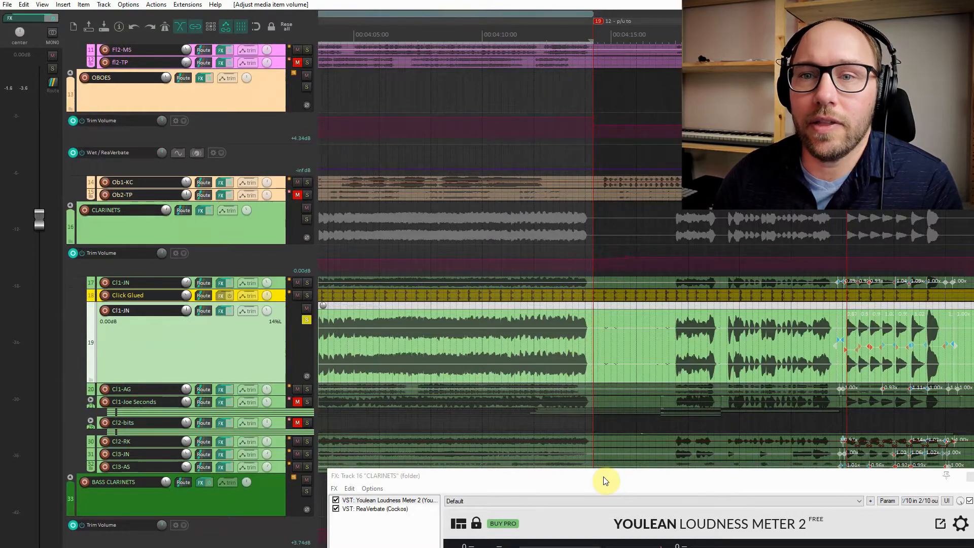
- Bring the loudness meter back into view, clear its measurements, and remeasure the lowered Cl1-JN recording from the LUFS Check start
left_click_drag(605, 481, 600, 179)
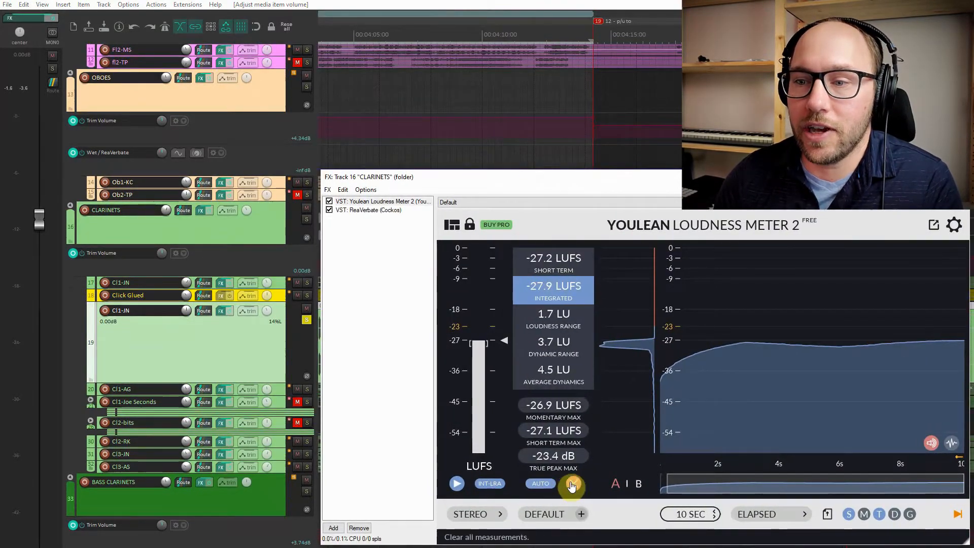
left_click(572, 486)
key("1")
key("space")
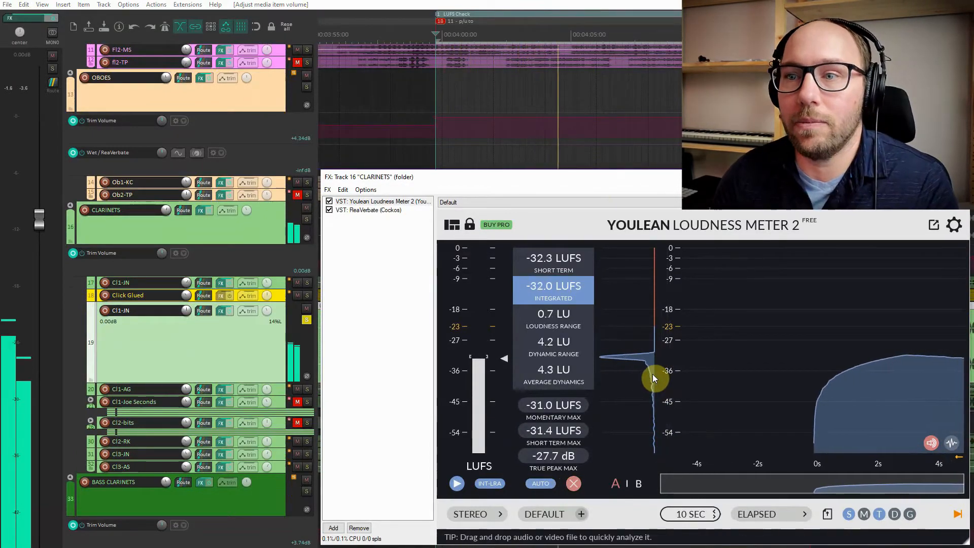
key("space")
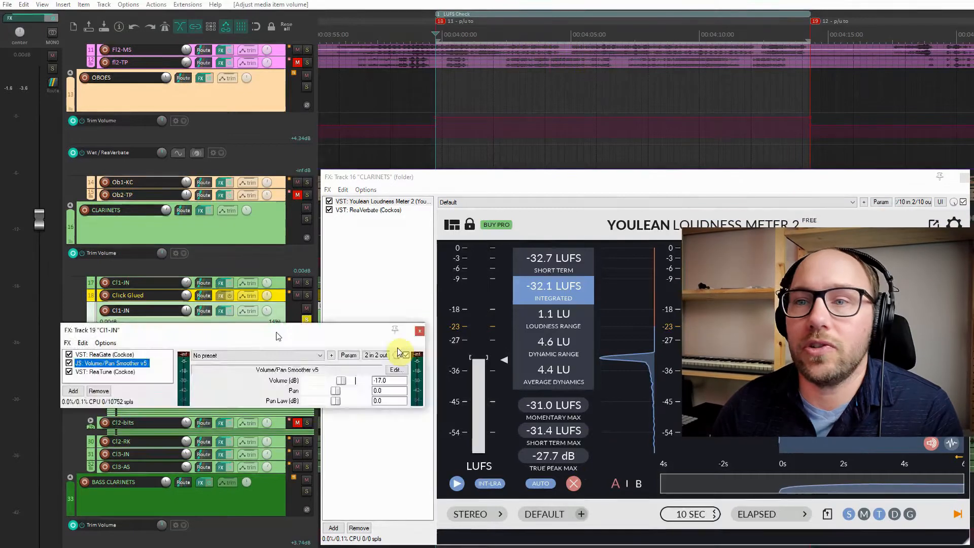
- Move the Cl1-JN effects window clear of the tracks and set its Volume/Pan Smoother volume to -15 dB
left_click_drag(278, 336, 755, 85)
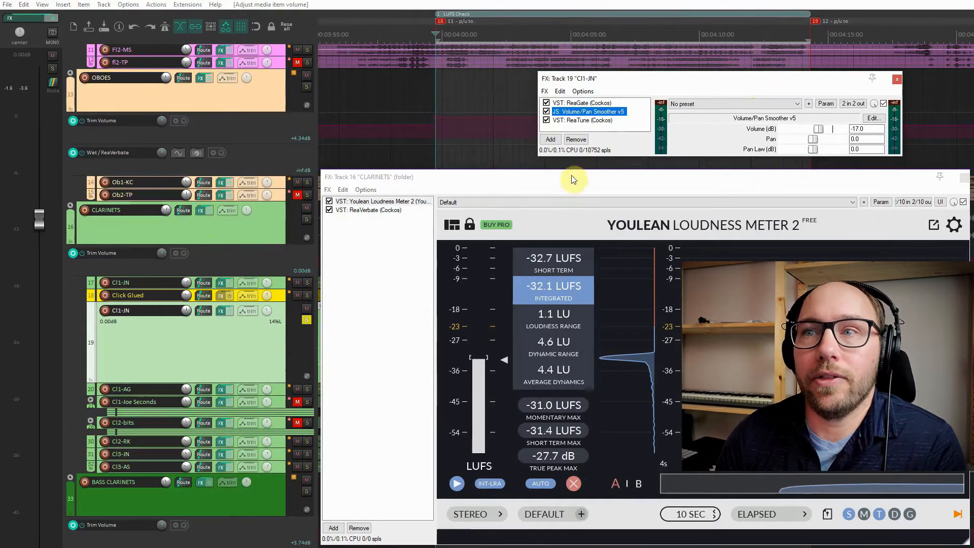
left_click(589, 103)
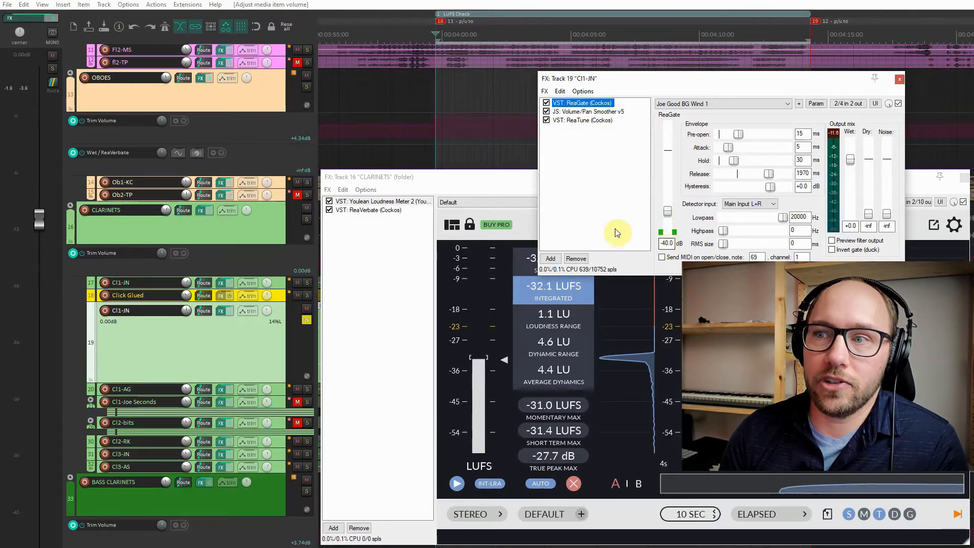
left_click(586, 112)
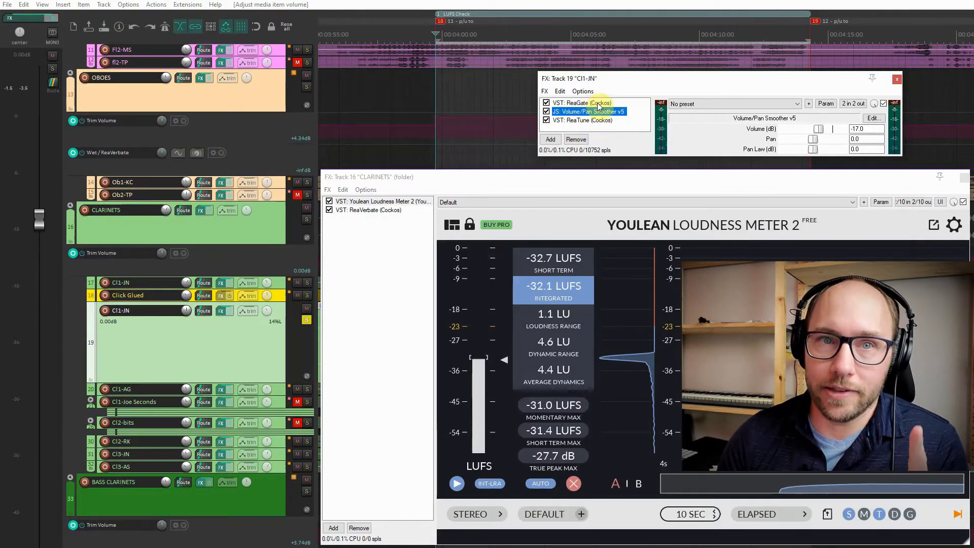
left_click(863, 129)
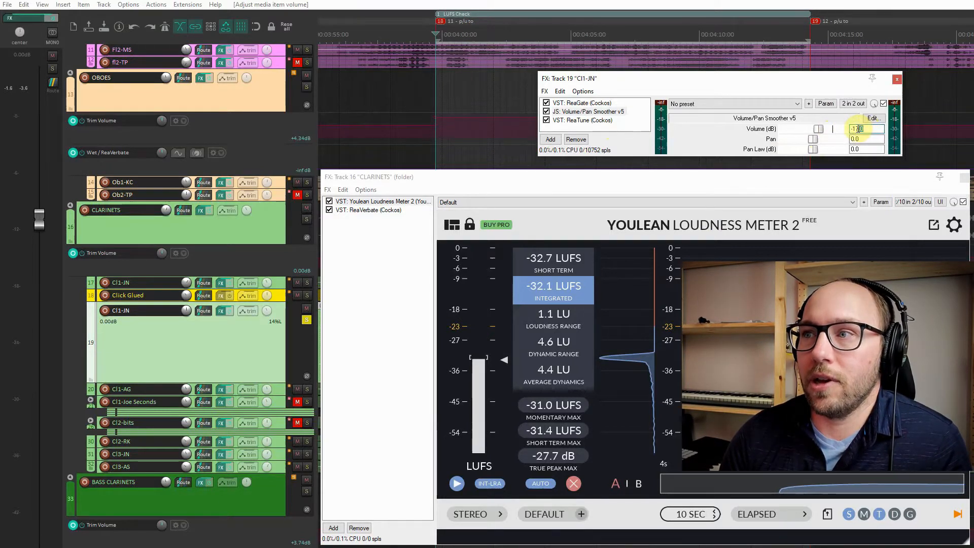
left_click_drag(857, 129, 769, 128)
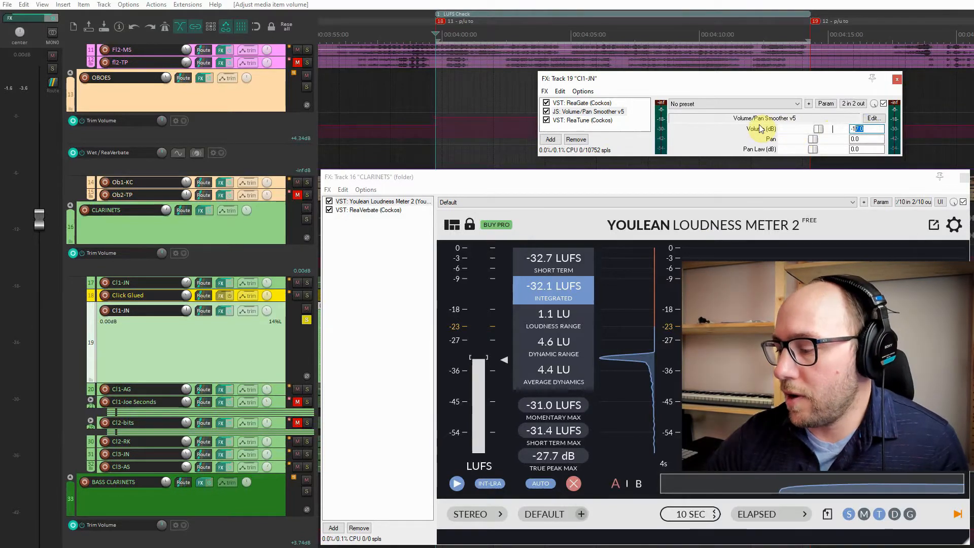
type("-1")
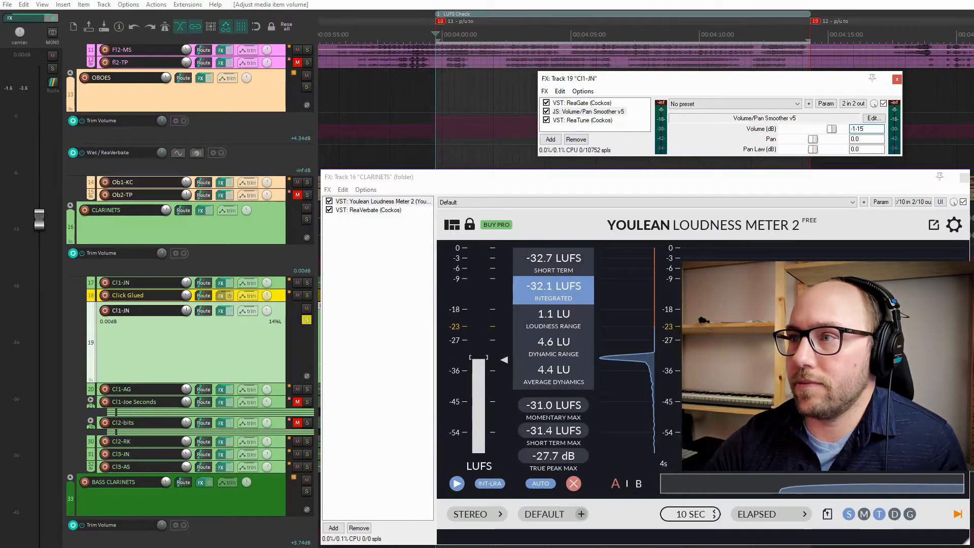
key("Return")
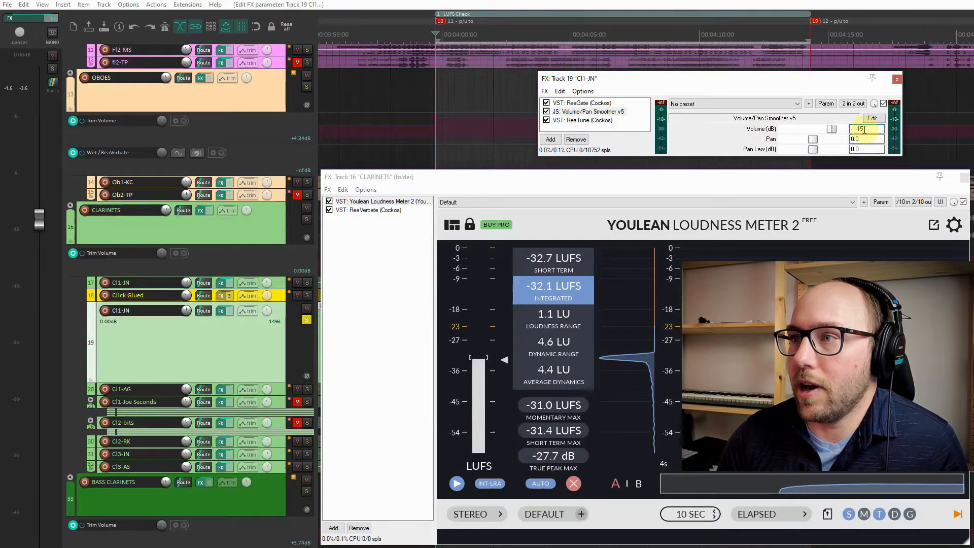
type("-")
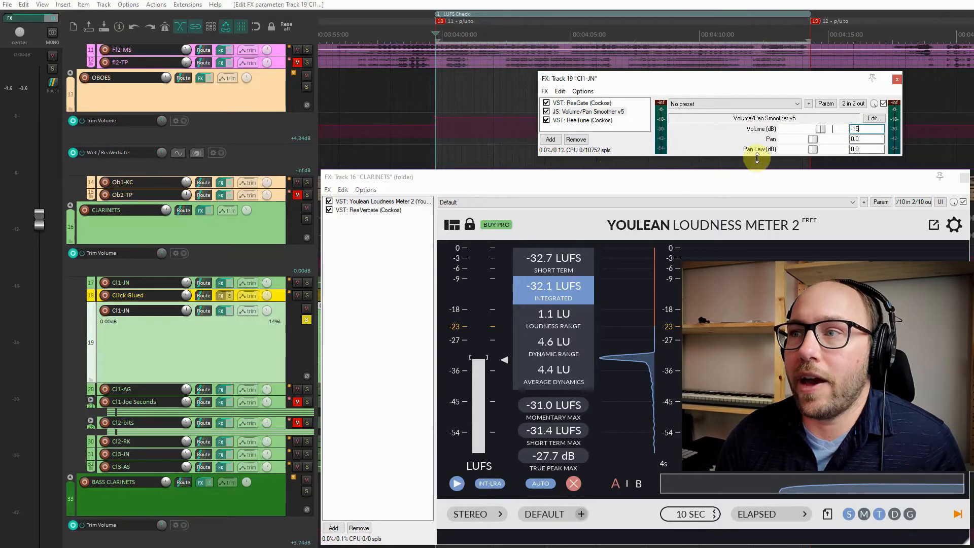
- Clear the CLARINETS loudness meter, remeasure the Cl1-JN recording from the LUFS Check start, and close the meter
left_click(574, 482)
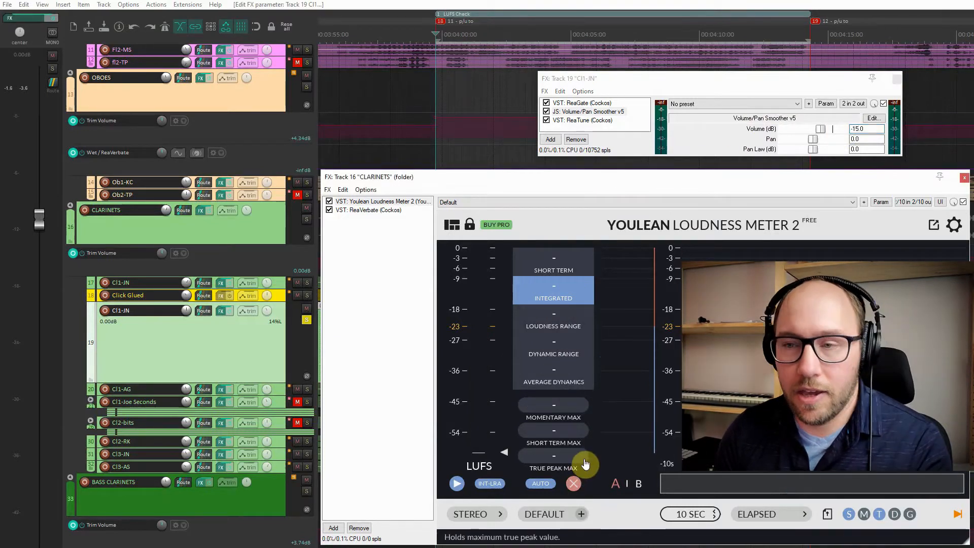
key("space")
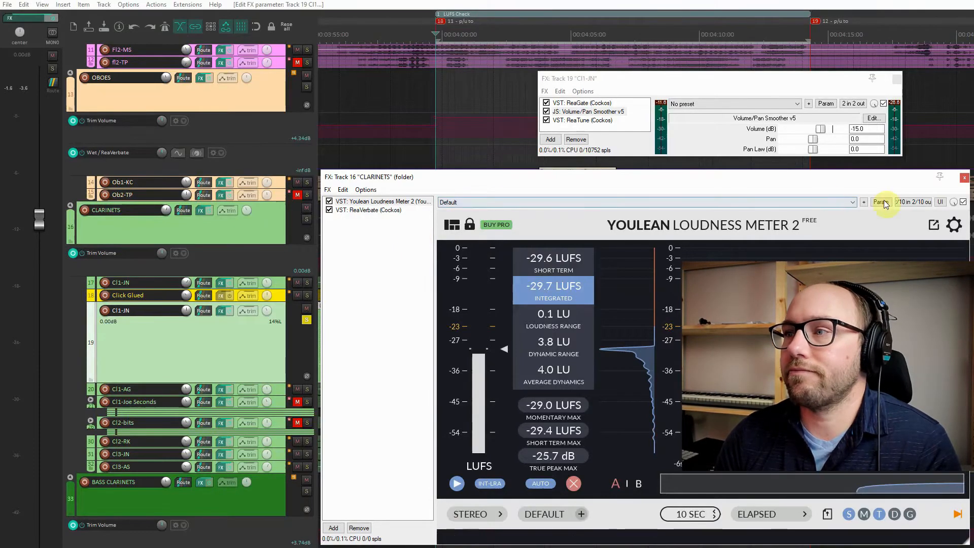
left_click(965, 181)
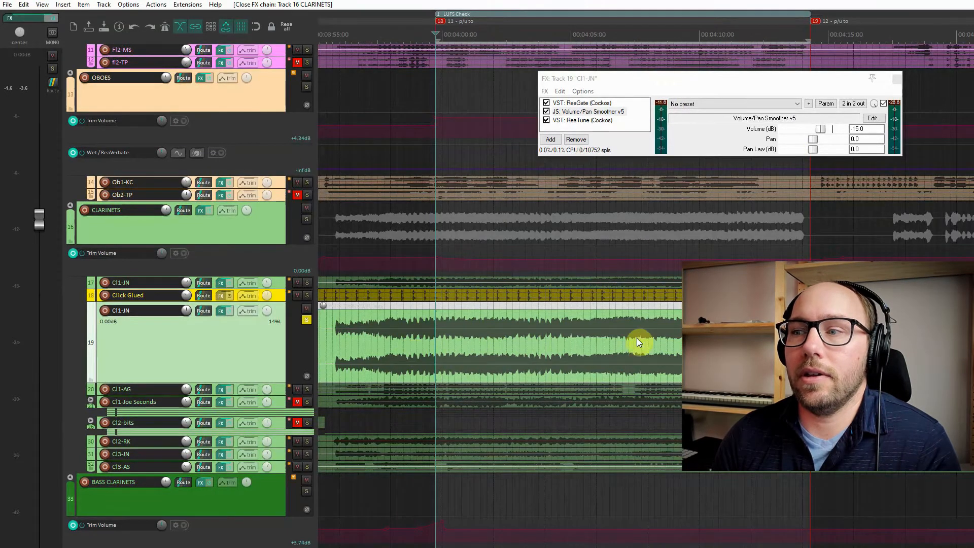
- Reopen the new Cl1-JN track's effects and bring ReaTune's manual correction graph into view
left_click(219, 311)
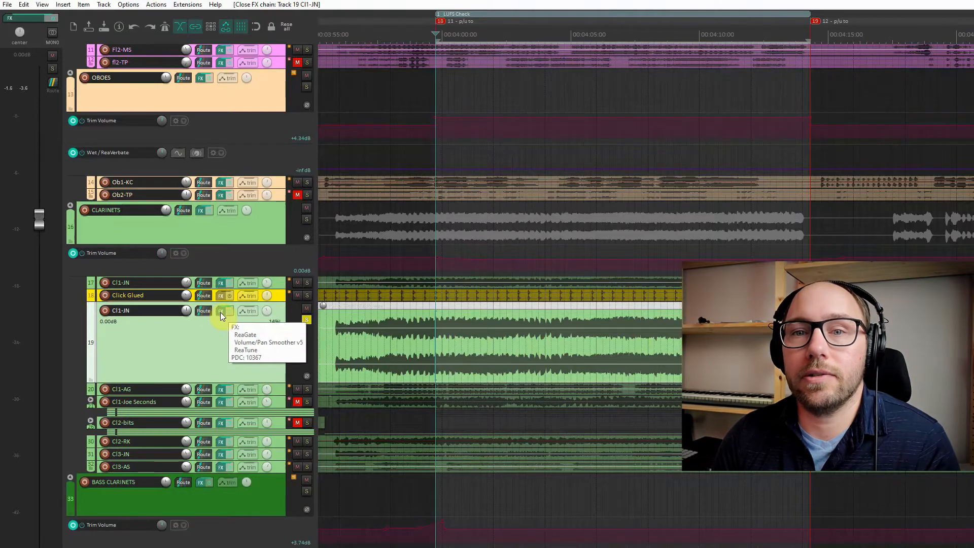
left_click(220, 311)
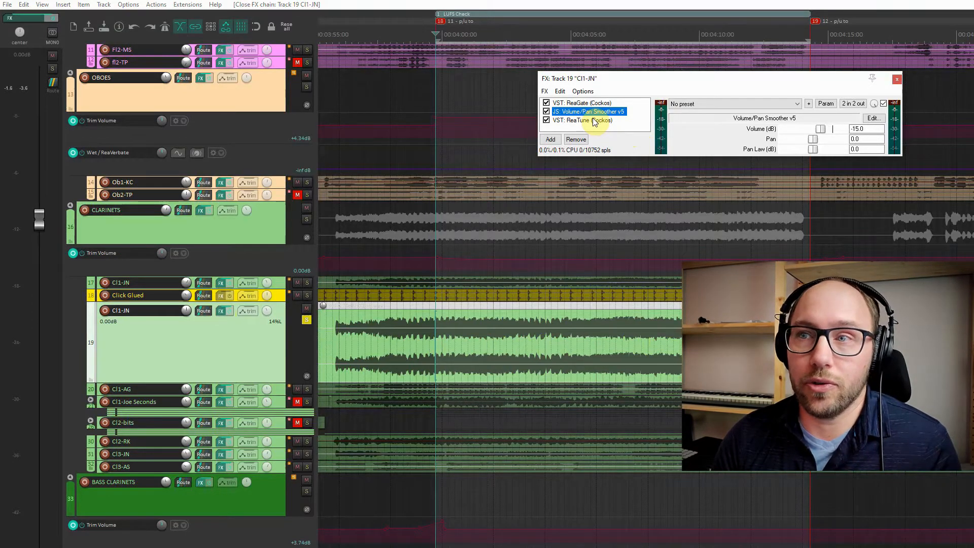
left_click(595, 120)
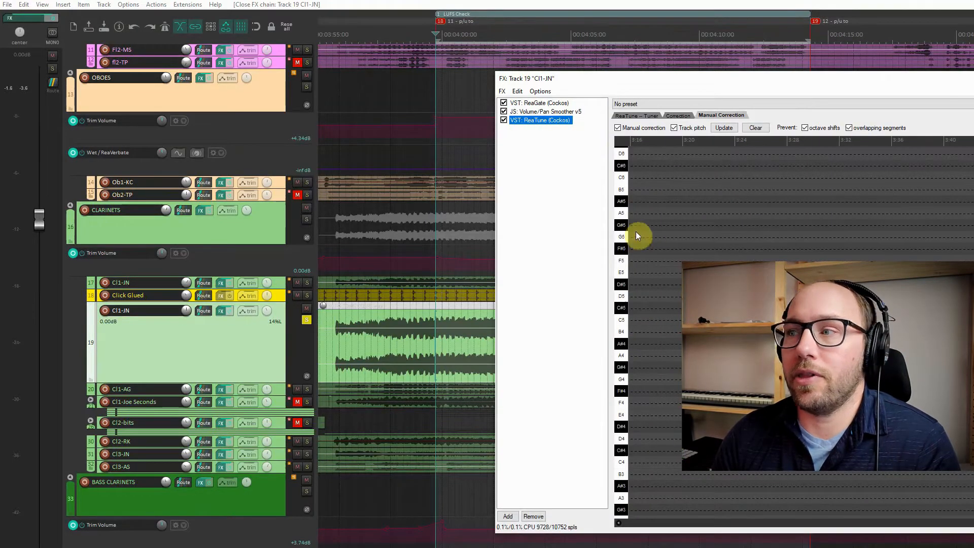
left_click_drag(842, 80, 698, 62)
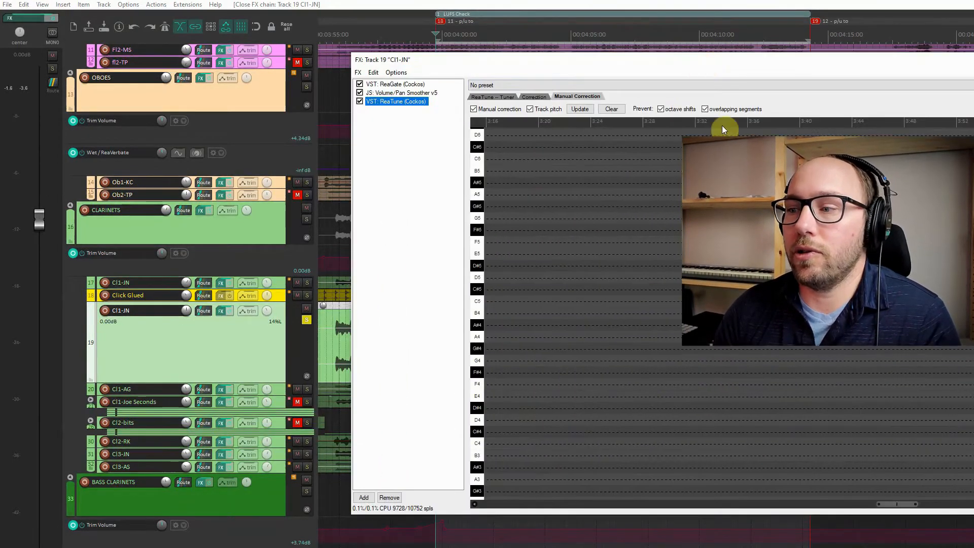
- Play the rising clarinet run from about 4:24 to track its pitch in ReaTune's manual correction graph
scroll(826, 366, "down", 5)
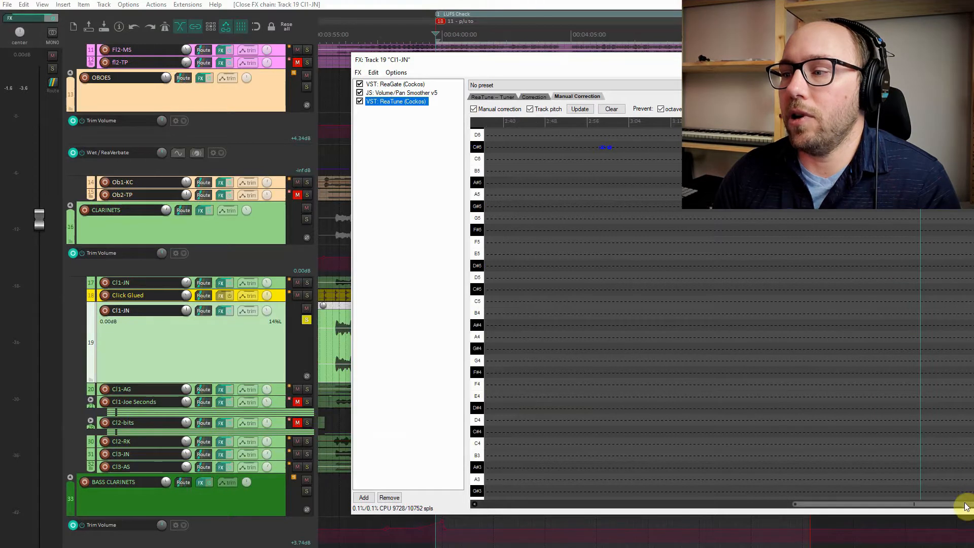
left_click_drag(966, 504, 973, 504)
scroll(973, 328, "up", 5)
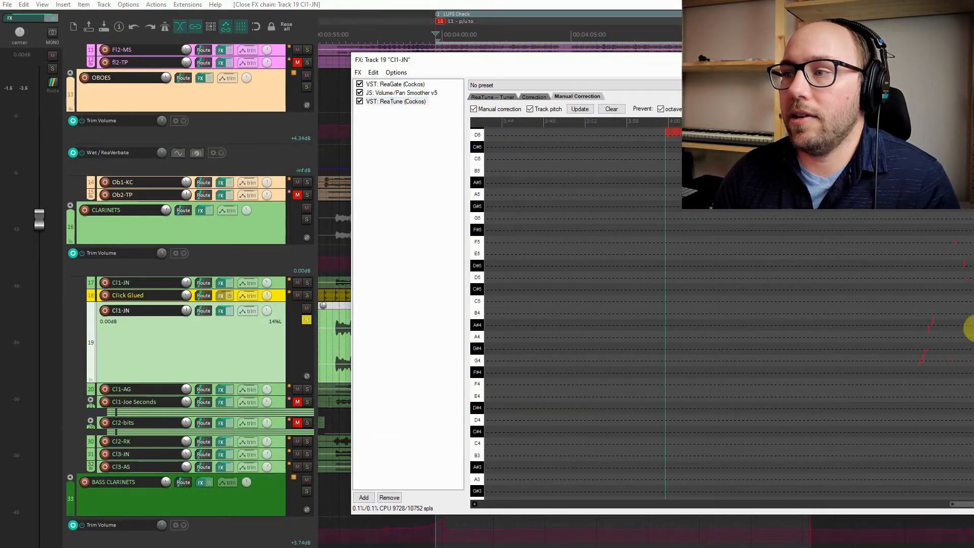
scroll(958, 316, "up", 10)
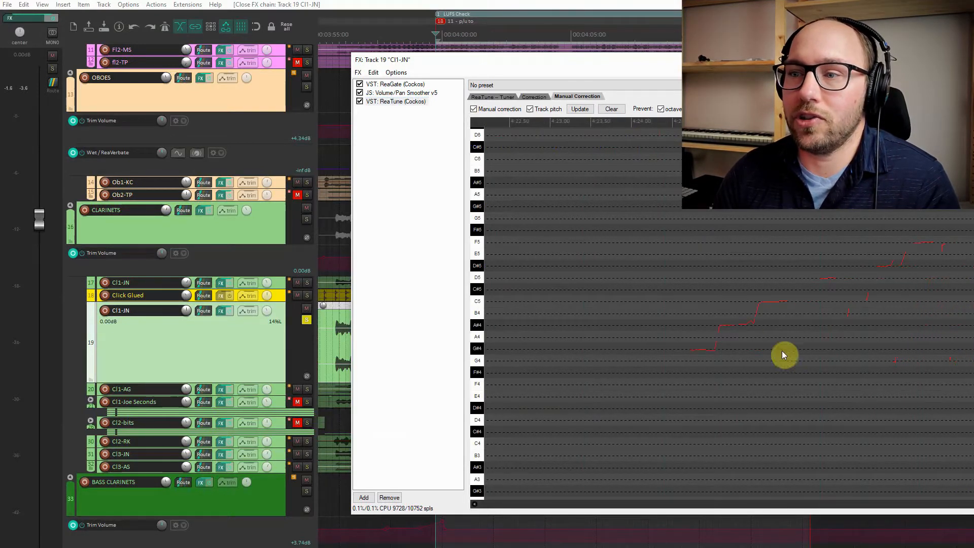
left_click(630, 314)
key("space")
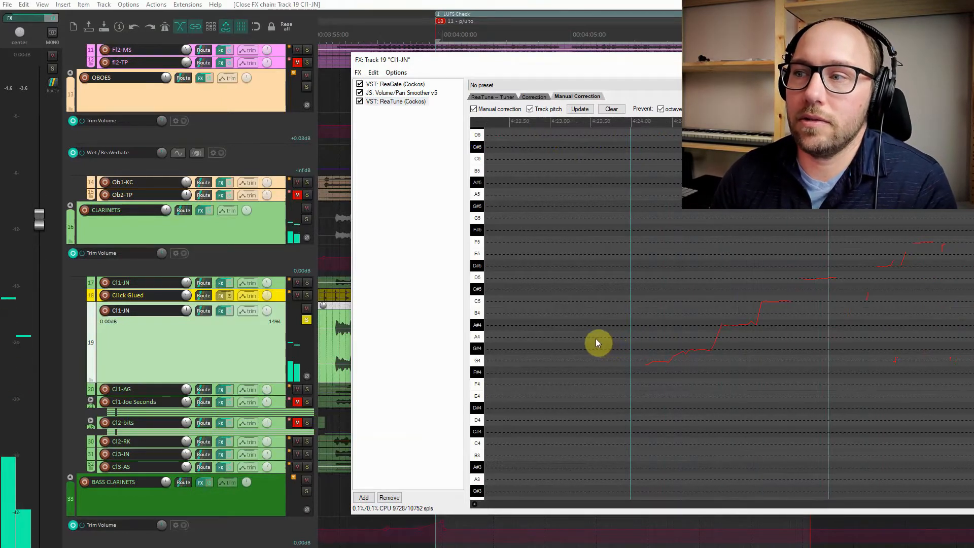
key("space")
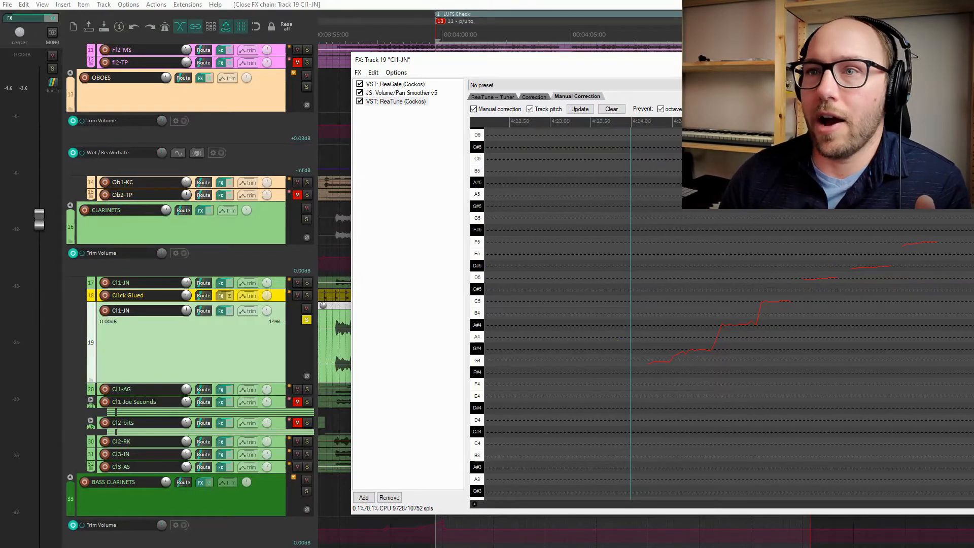
- Open the properties of the Cl1-JN.wav item and set its pitch adjustment to -0.2 semitones
left_click(394, 93)
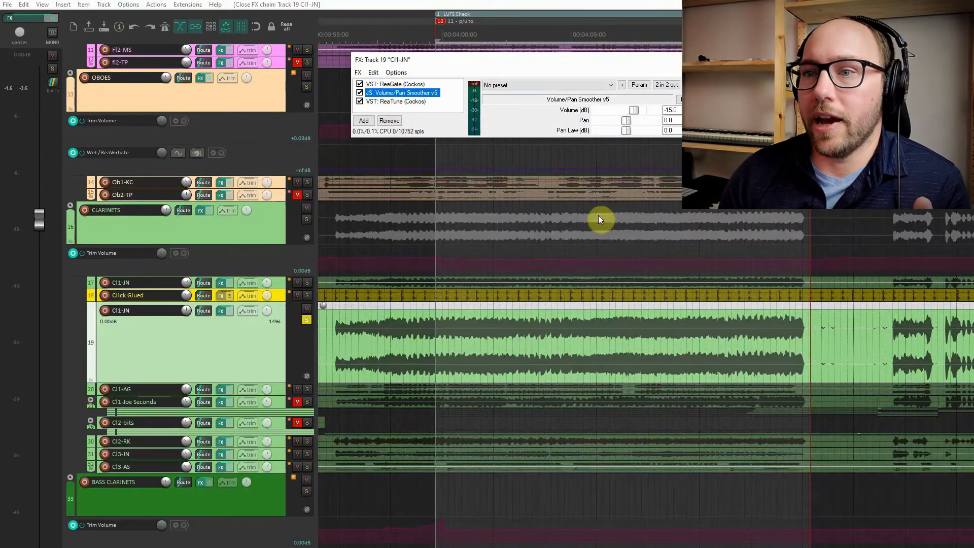
right_click(513, 347)
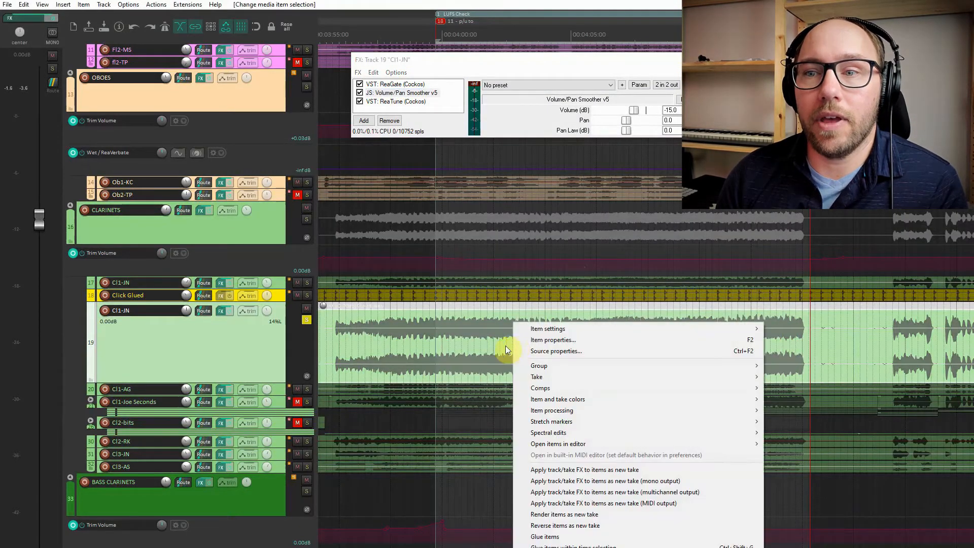
double_click(496, 345)
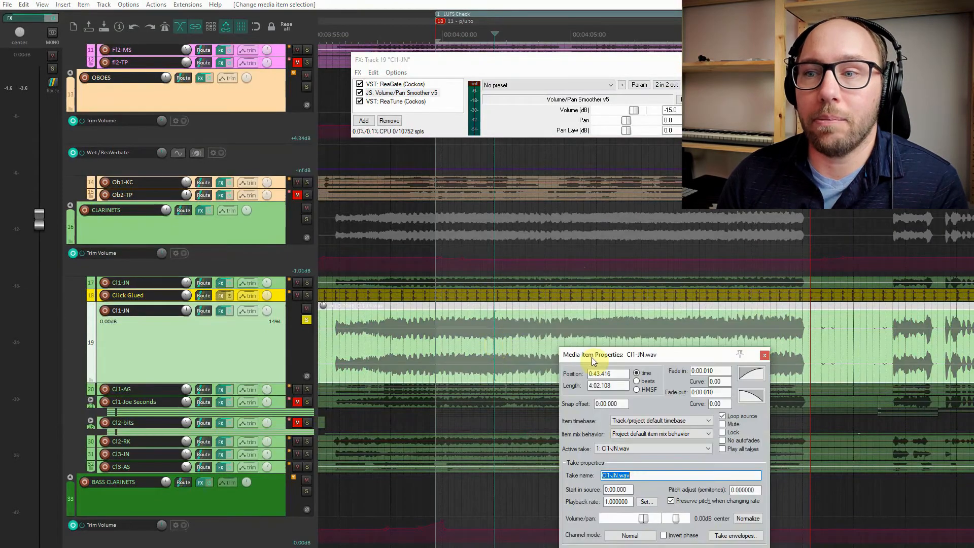
left_click_drag(592, 355, 586, 257)
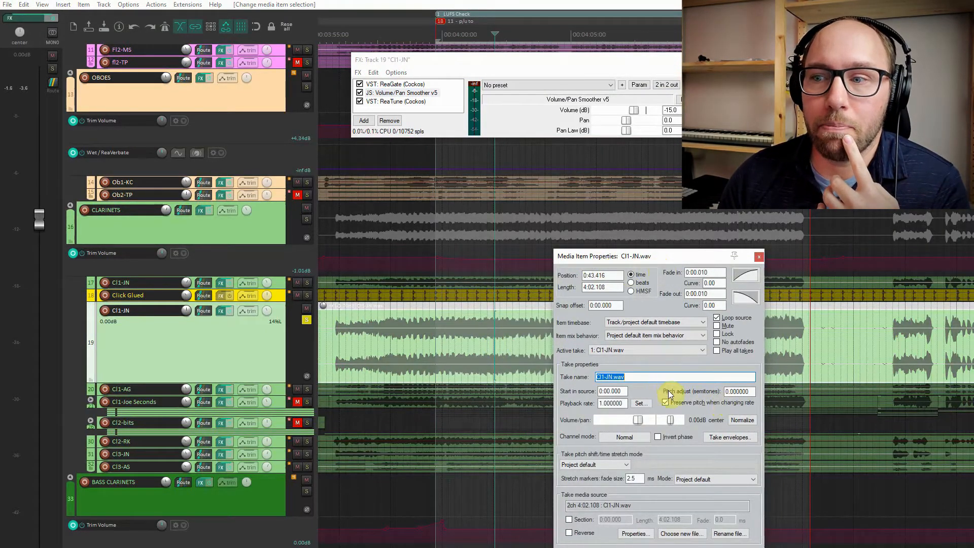
double_click(753, 391)
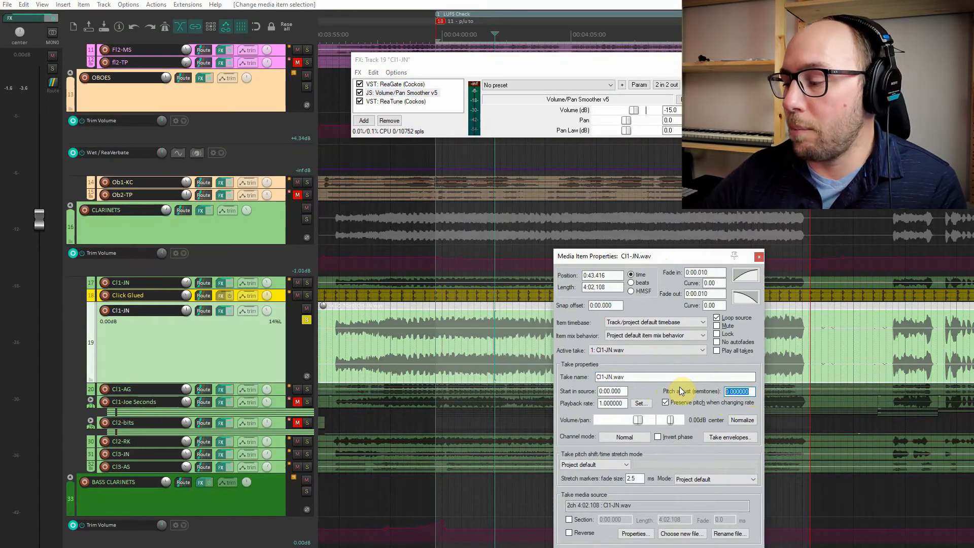
type("-2")
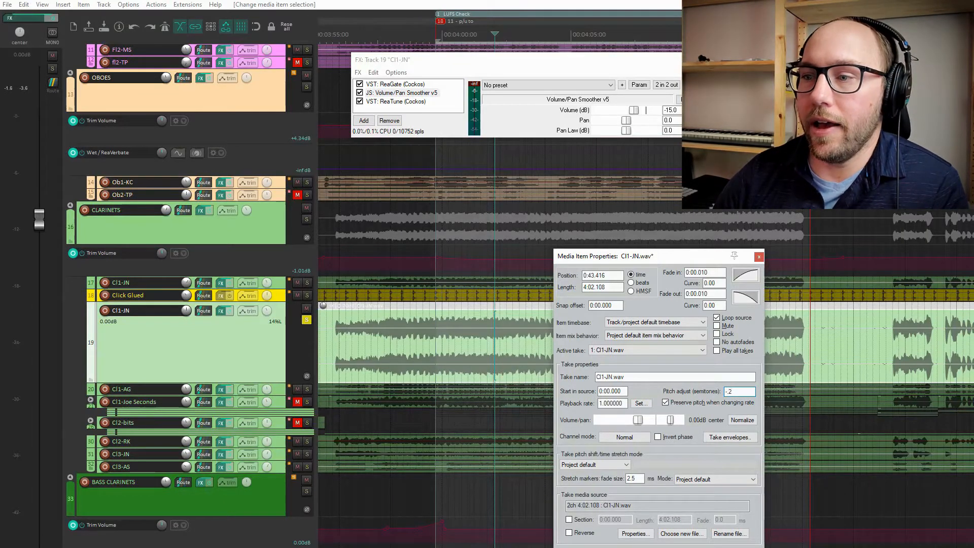
key("Return")
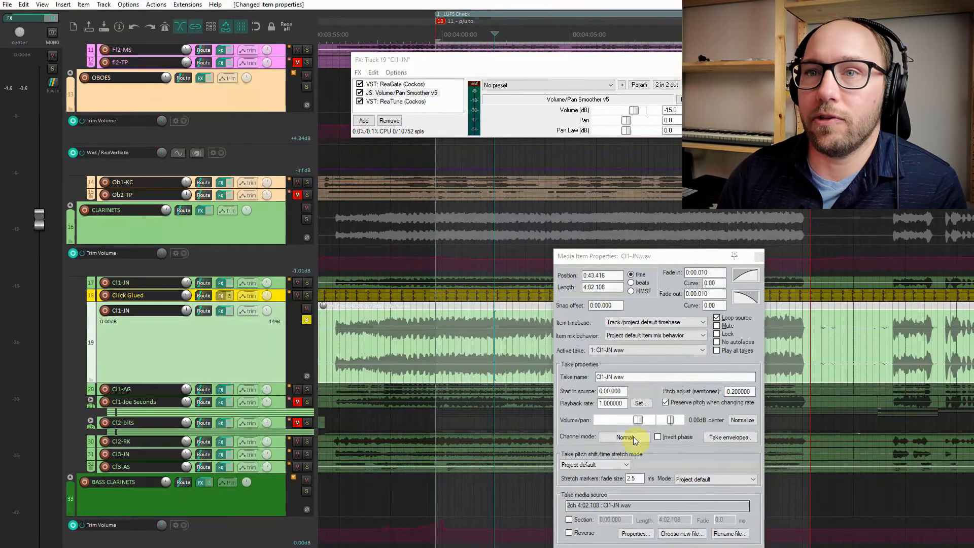
- Replay the clarinet run from about 4:24 to check the pitch-adjusted recording in ReaTune
left_click(413, 103)
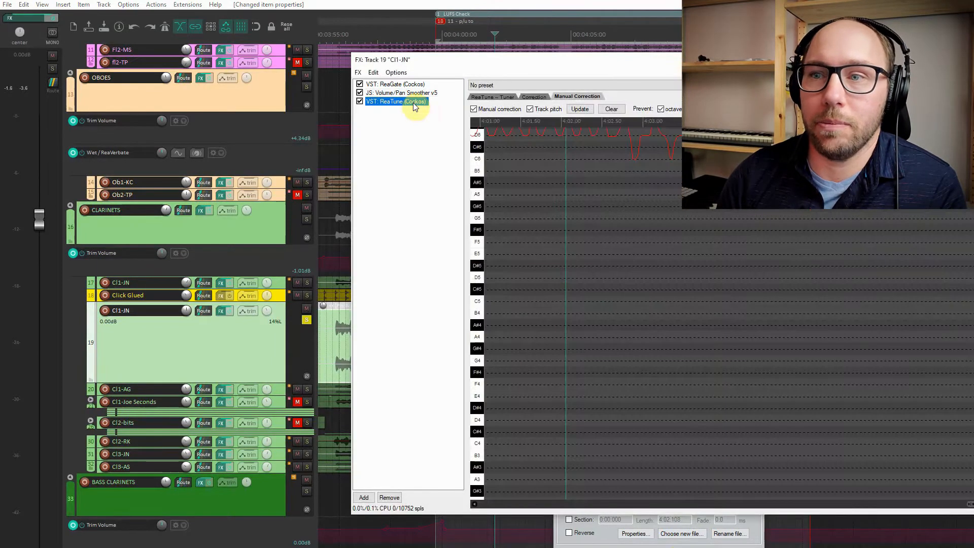
scroll(614, 332, "down", 2)
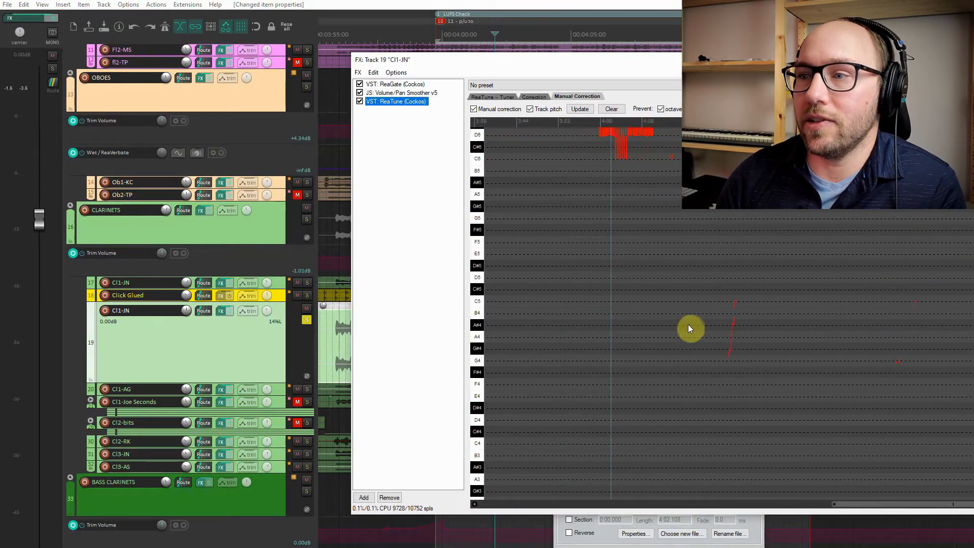
scroll(730, 330, "up", 4)
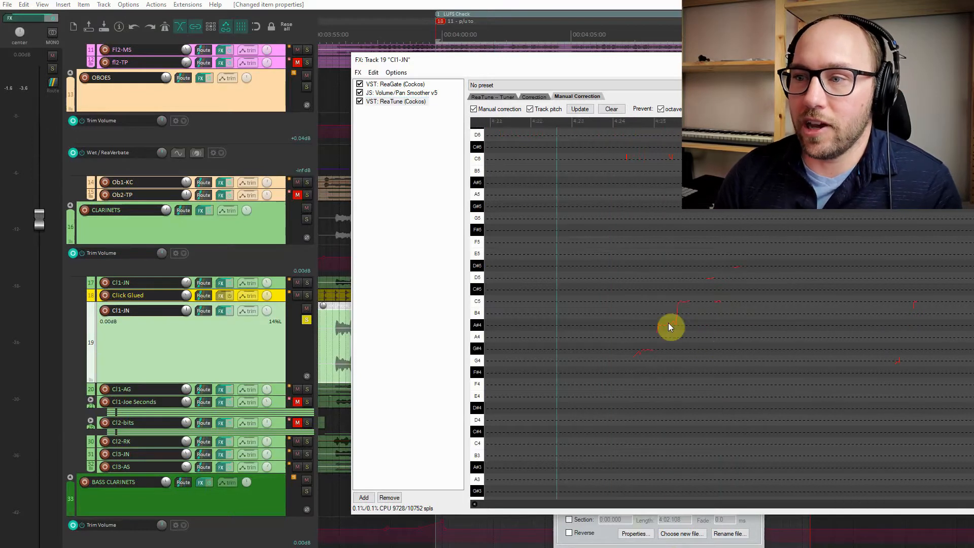
left_click(607, 319)
key("space")
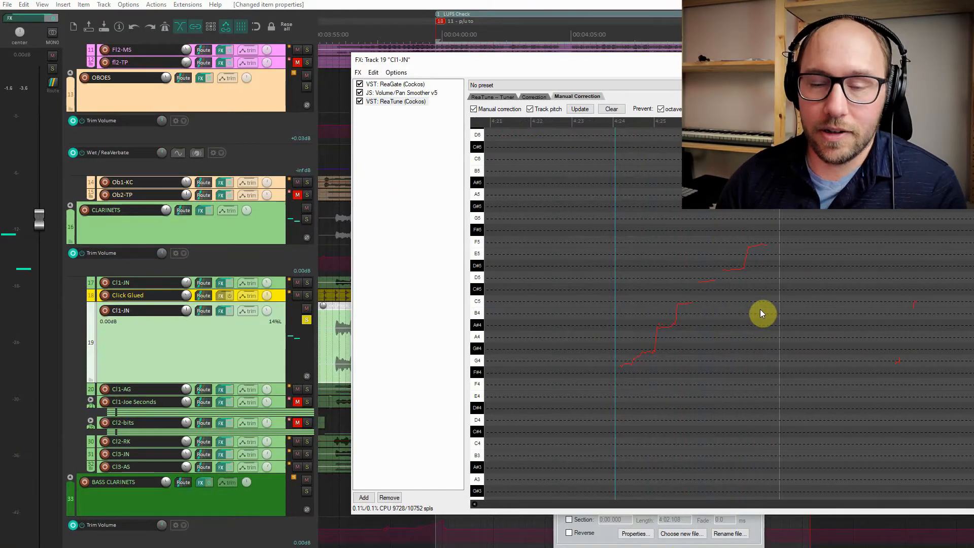
key("space")
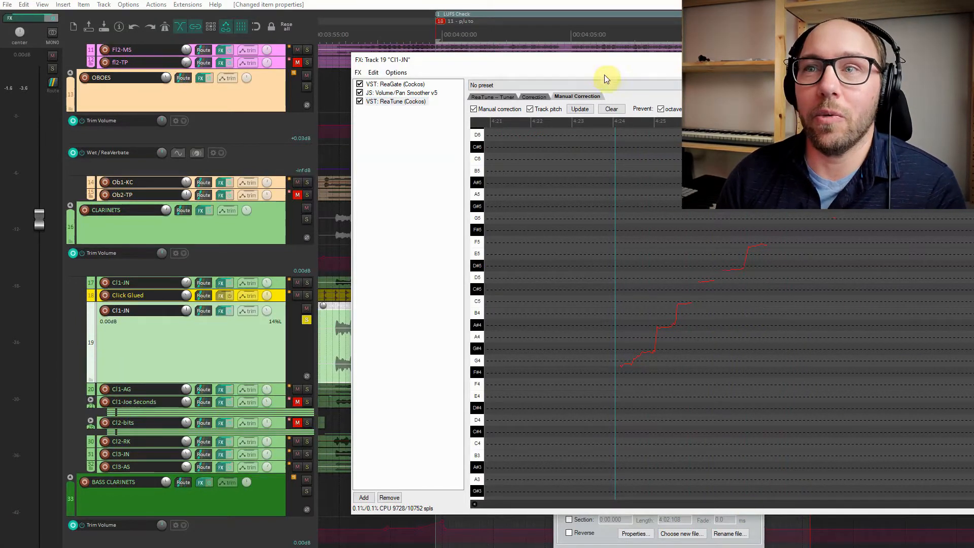
- Reset the pitch adjustment of the Cl1-JN.wav item to 0 semitones
left_click(401, 93)
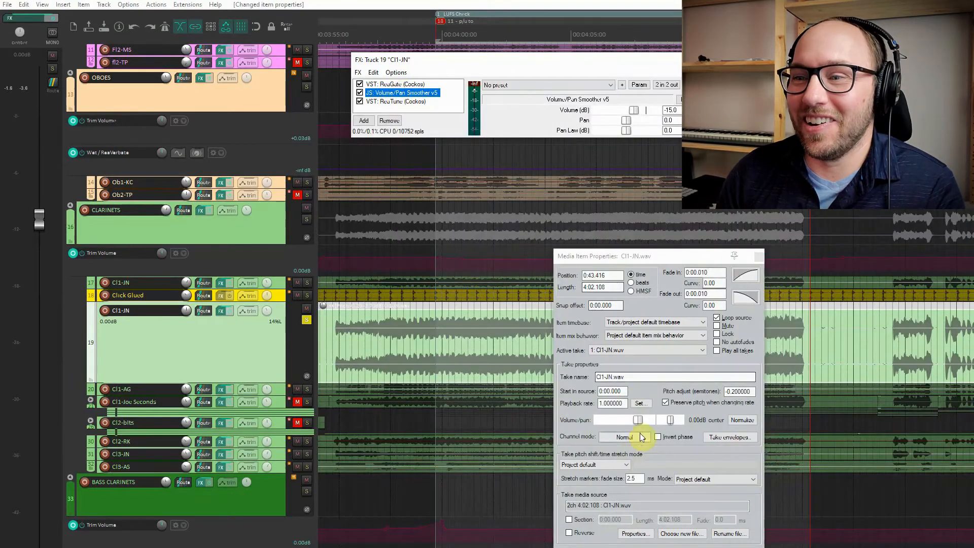
left_click_drag(755, 391, 720, 391)
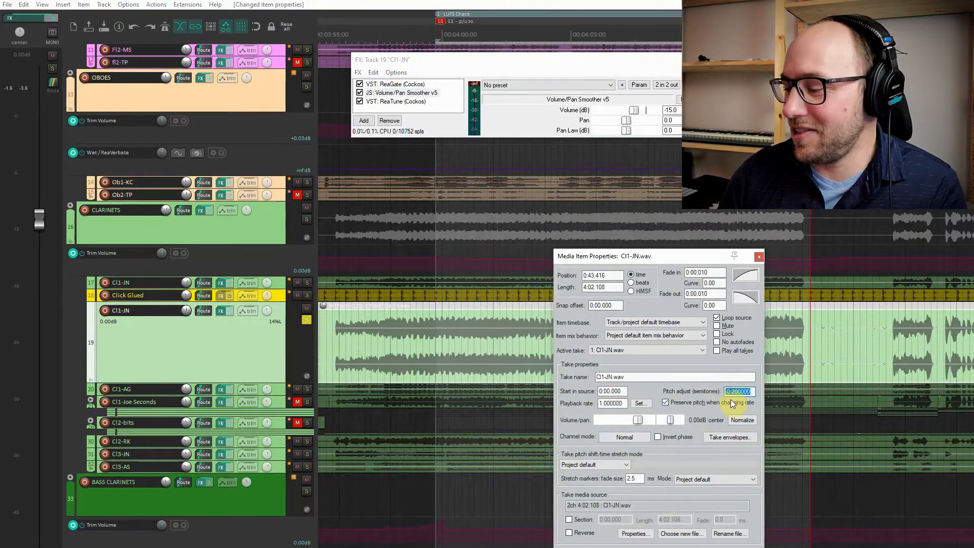
type("0")
key("Return")
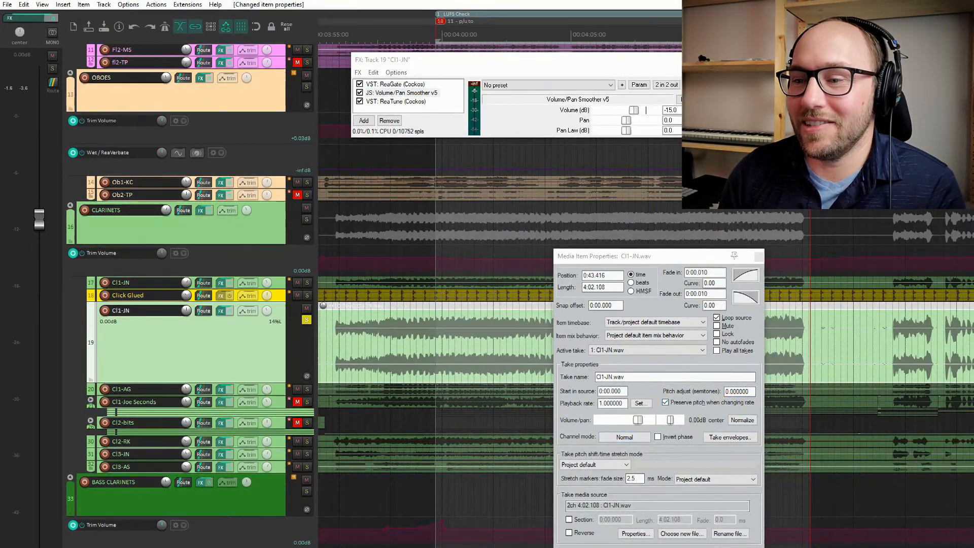
- Close the item properties and play the Cl1-JN clarinet passage from marker 16, at about 3:30
left_click(675, 547)
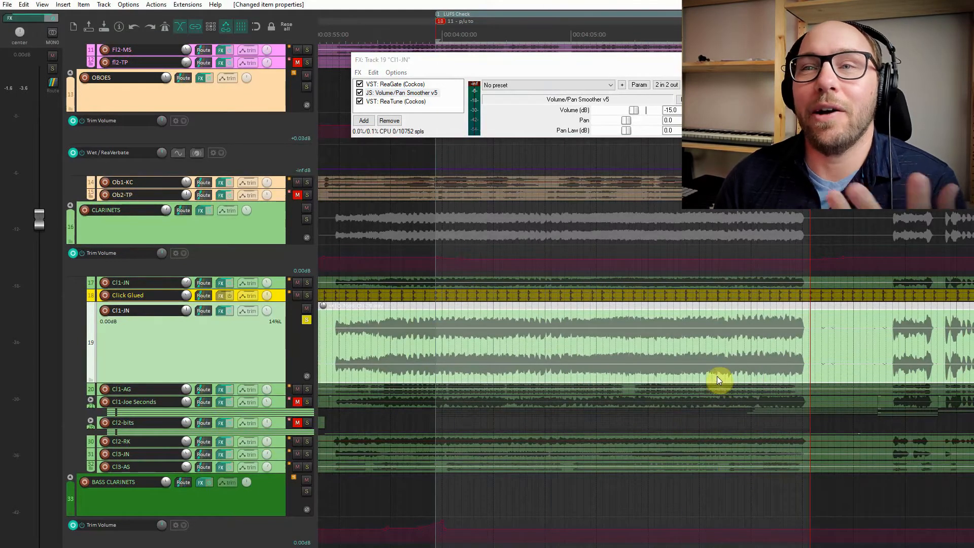
scroll(812, 355, "down", 5)
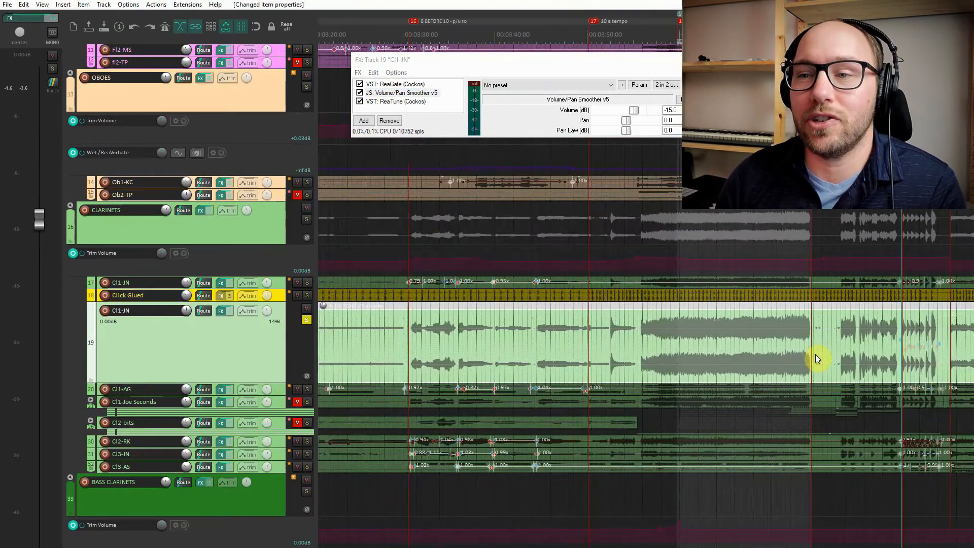
left_click_drag(419, 352, 775, 345)
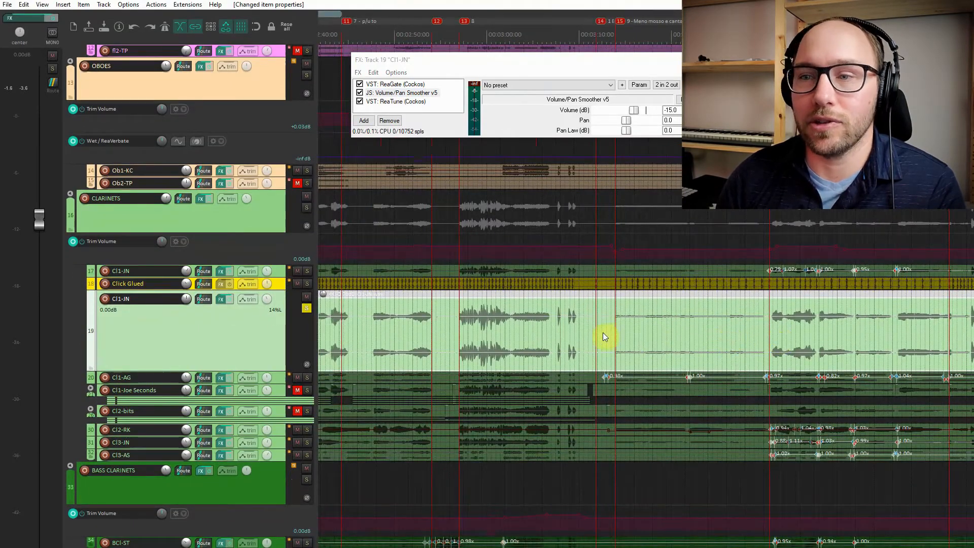
scroll(717, 339, "up", 8)
left_click_drag(809, 342, 615, 351)
scroll(463, 364, "down", 8)
scroll(628, 366, "up", 2)
scroll(625, 368, "up", 2)
scroll(494, 350, "up", 1)
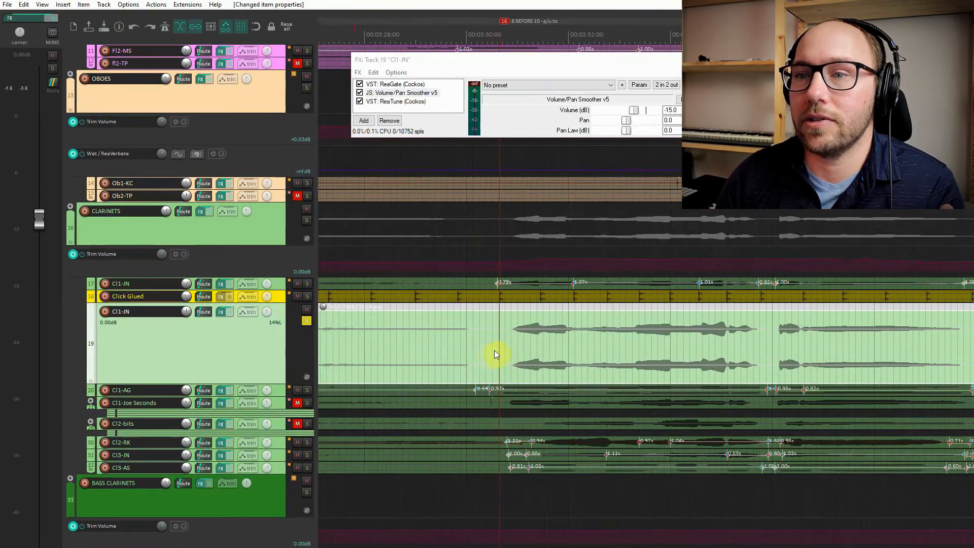
scroll(601, 354, "down", 8)
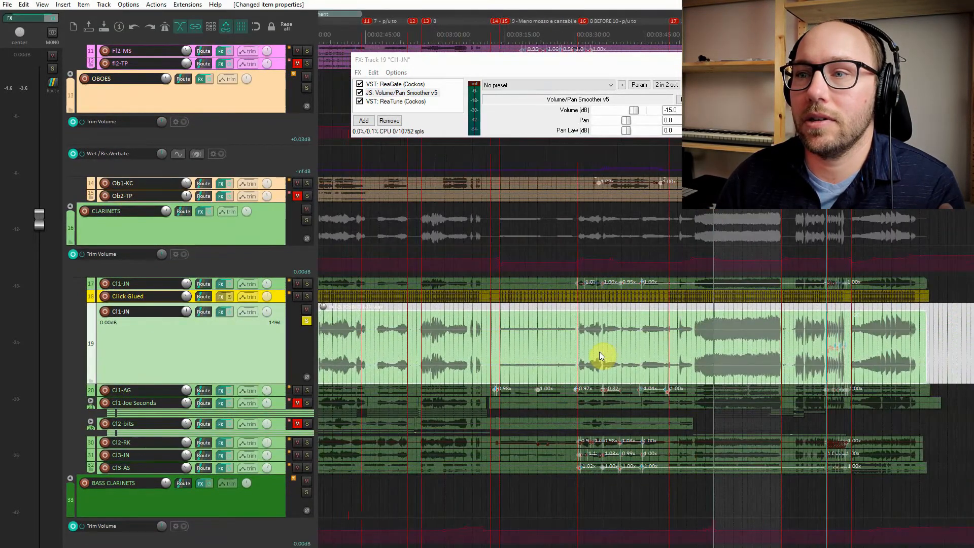
scroll(599, 355, "up", 6)
left_click(494, 233)
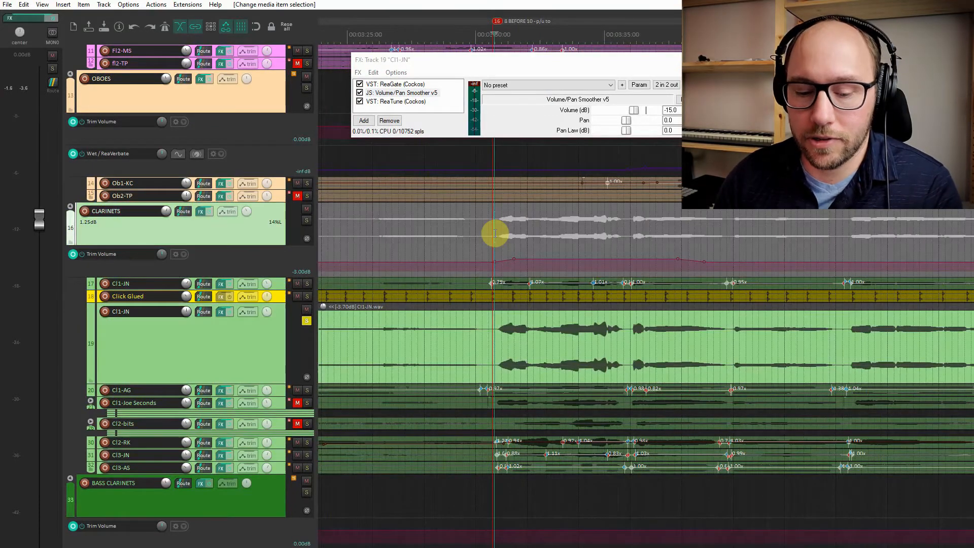
key("space")
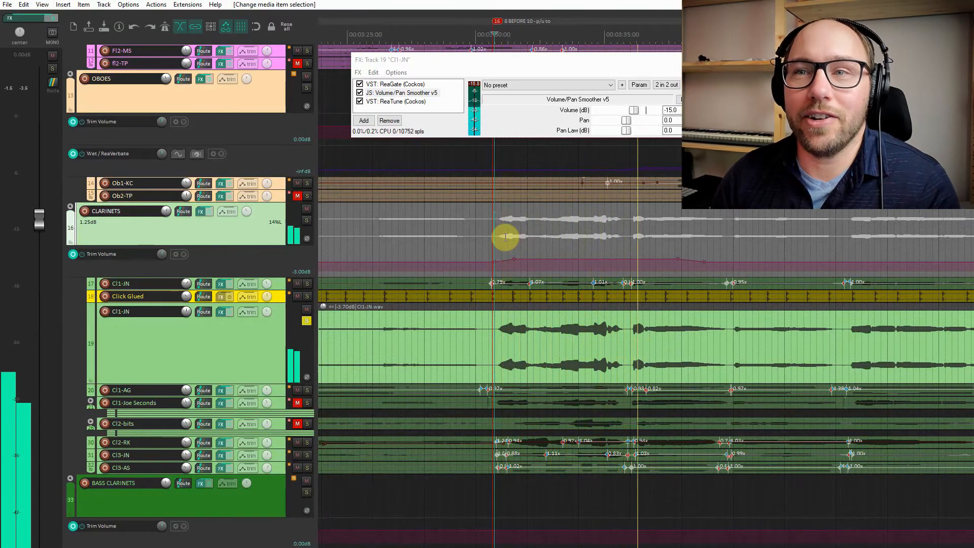
key("space")
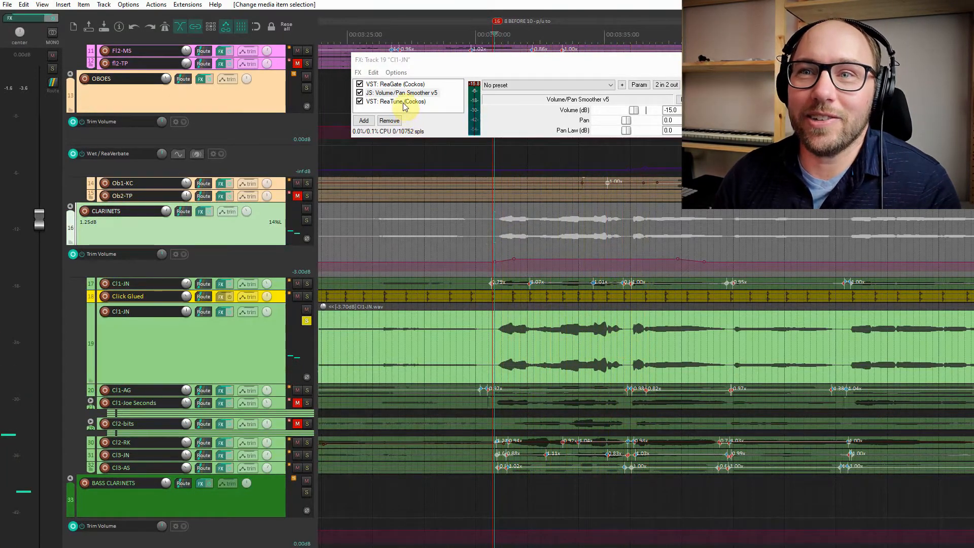
- Open ReaTune in the Cl1-JN effects chain and examine the pitch trace from about 3:31 in the manual correction graph
left_click(404, 102)
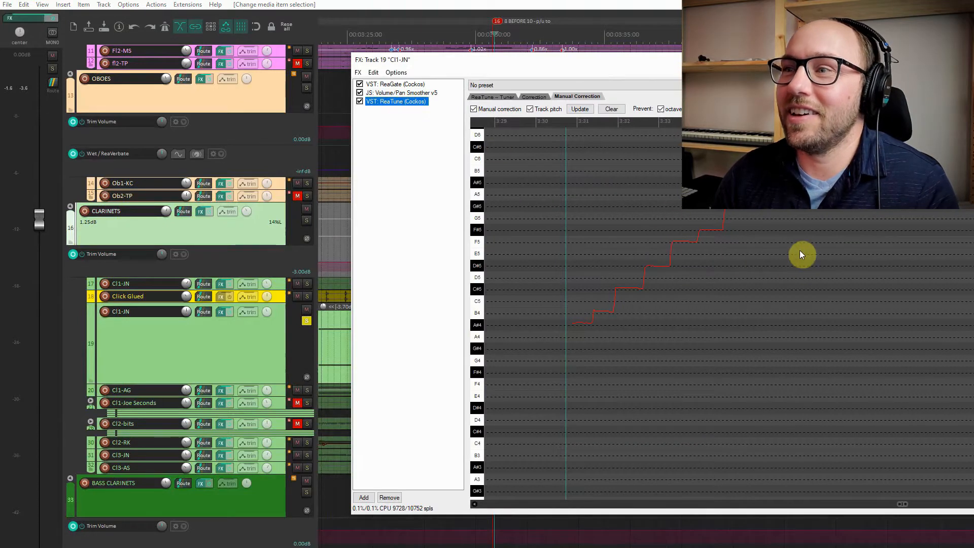
scroll(783, 210, "up", 1)
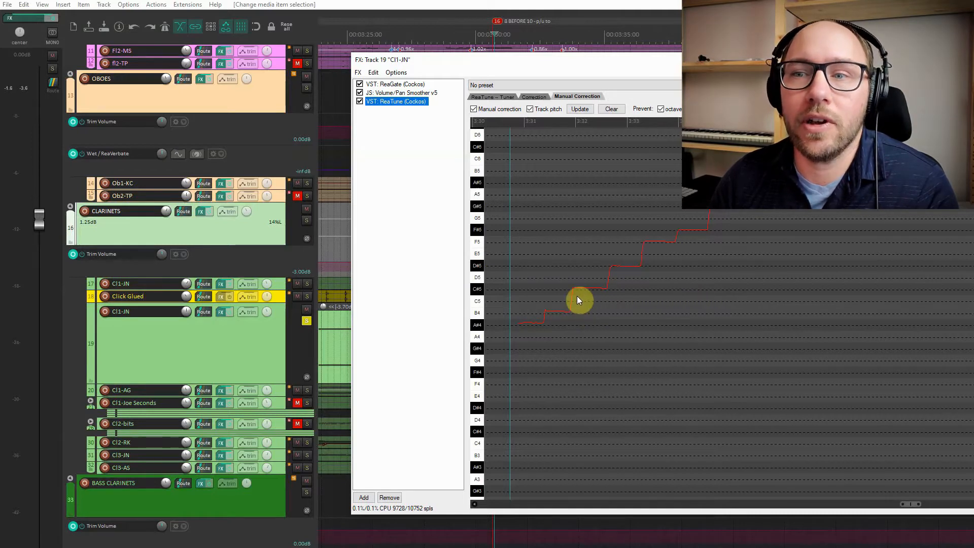
scroll(578, 297, "up", 2)
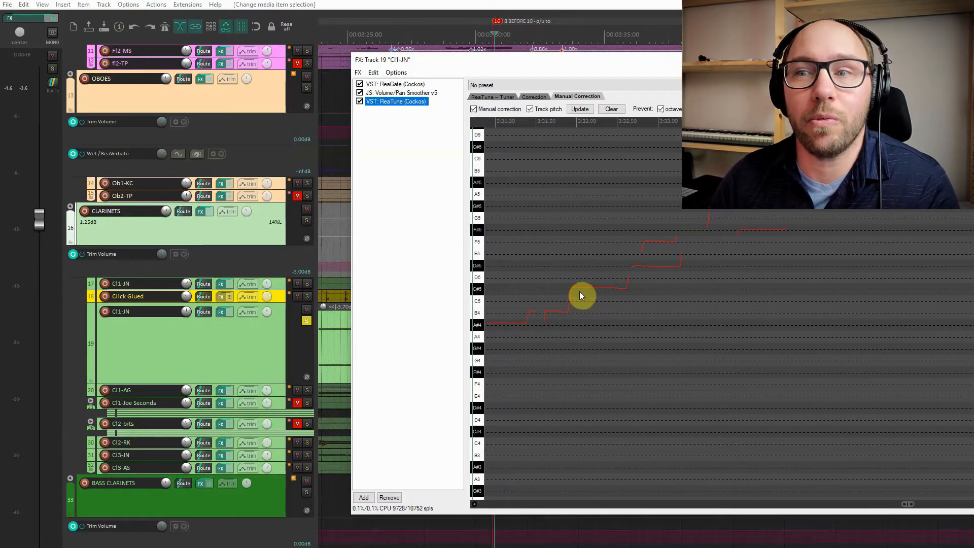
- Review ReaTune's tuner and correction settings, including the key, attack time and pitch-shift algorithm
left_click(534, 97)
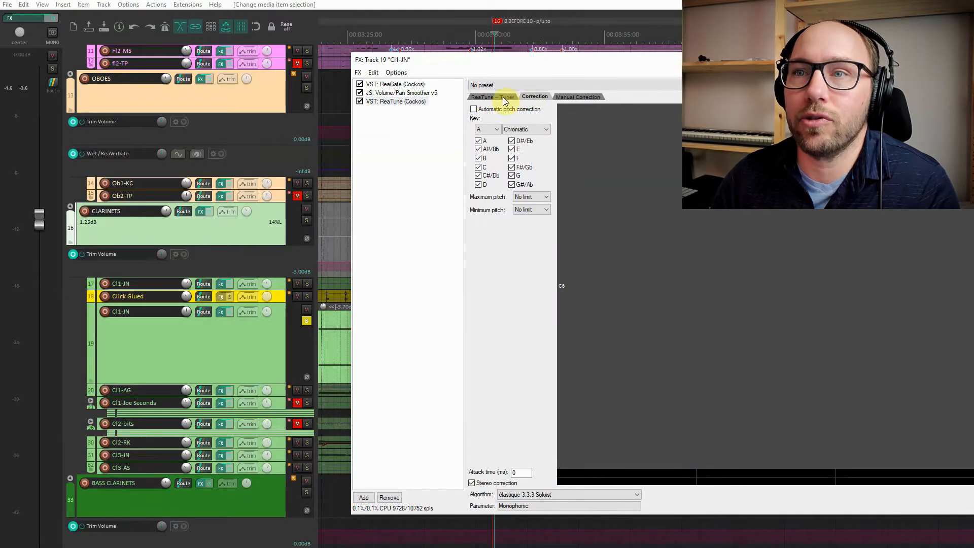
left_click(503, 97)
left_click(535, 97)
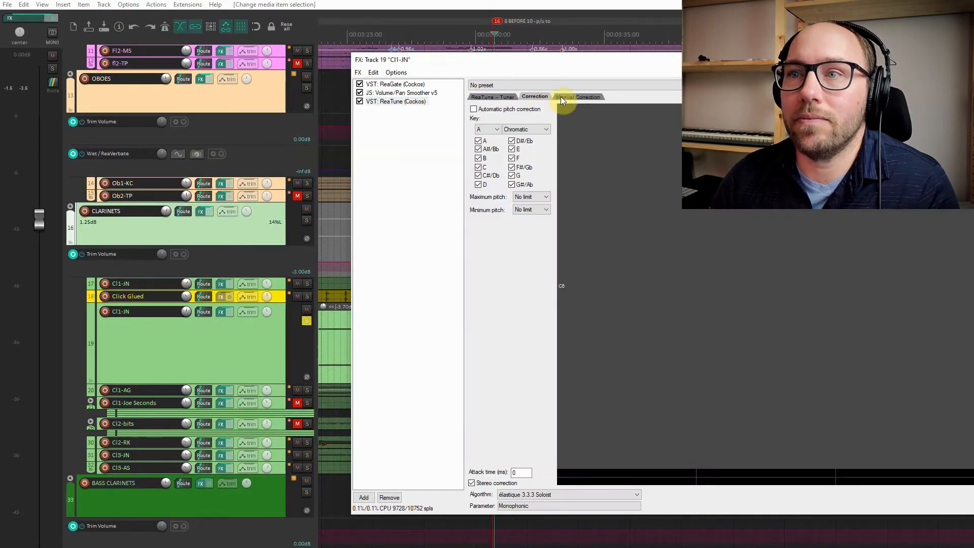
left_click(567, 96)
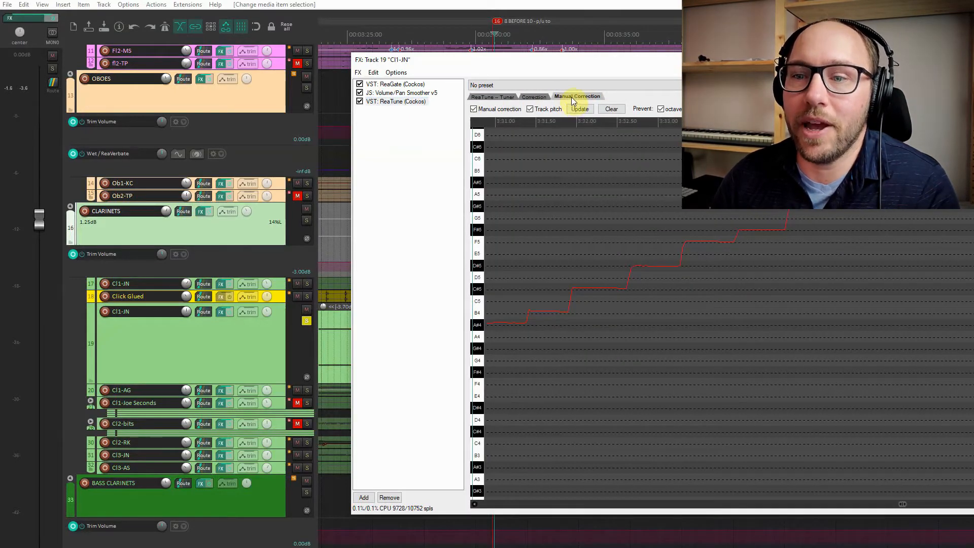
left_click(532, 97)
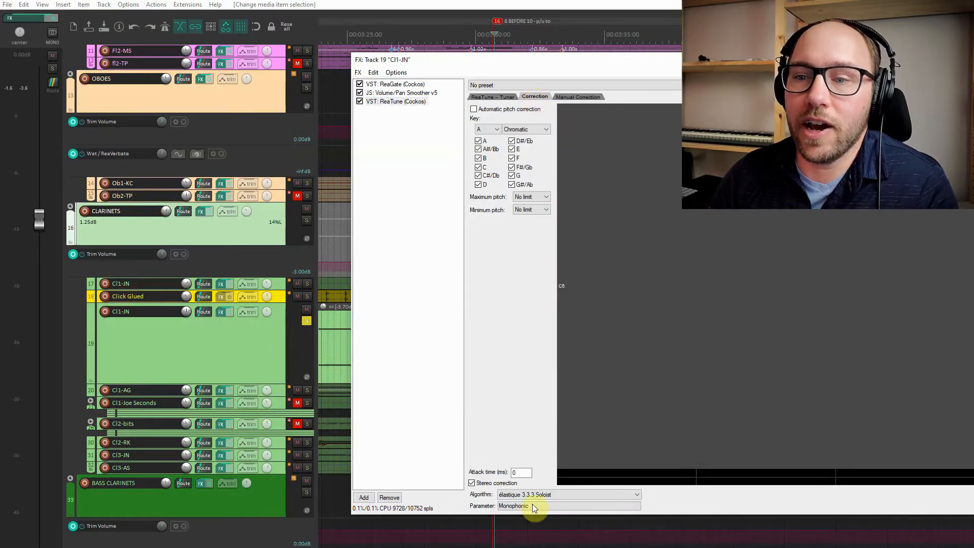
left_click(518, 472)
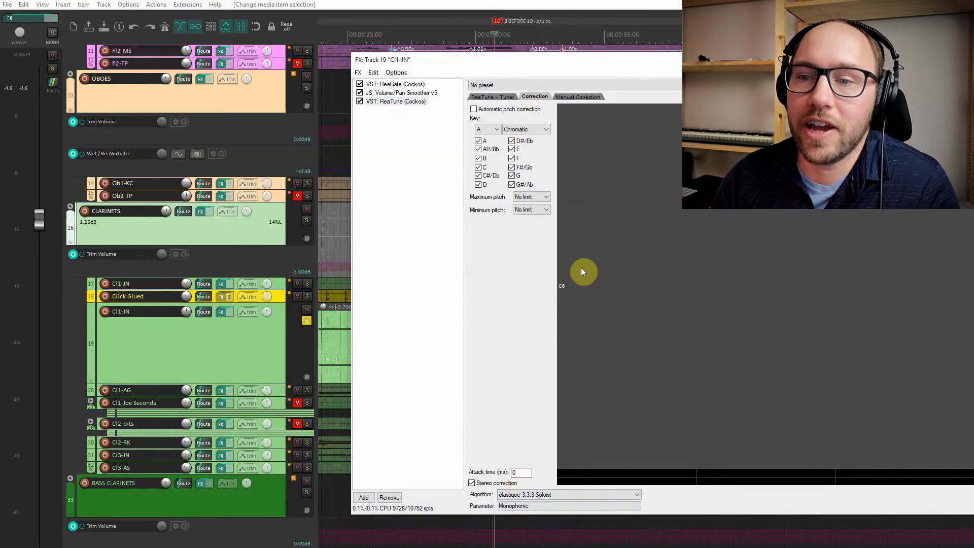
- Draw a manual correction segment at C#5 over the note around 3:32 in ReaTune and play the run through it
left_click(589, 97)
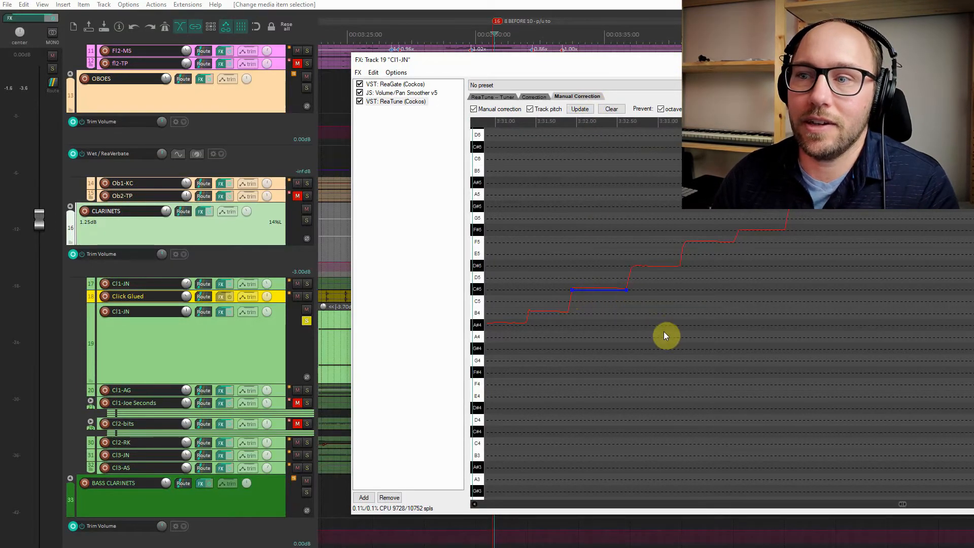
left_click(516, 292)
key("space")
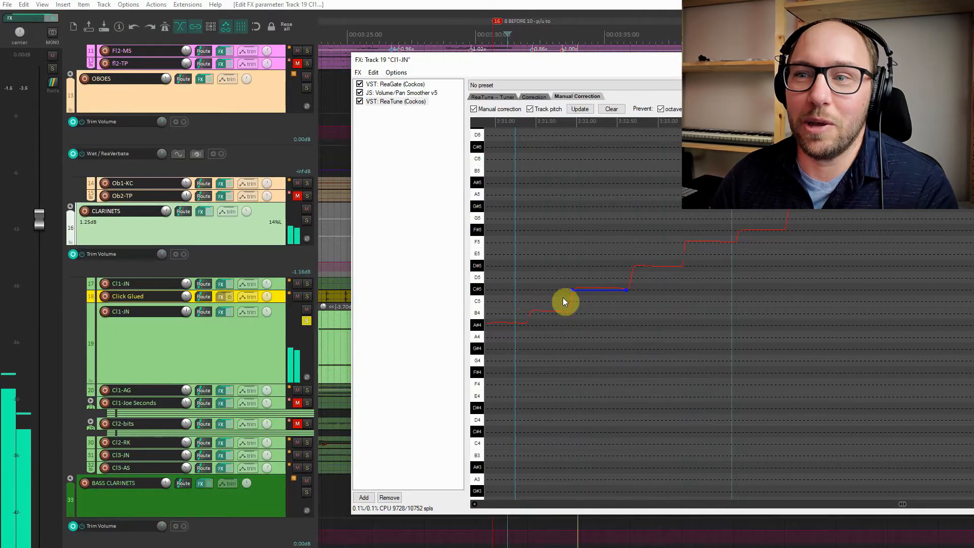
key("space")
- Replay the run from about 3:31 to compare the tracked pitch with the C#5 correction segment
scroll(590, 298, "up", 1)
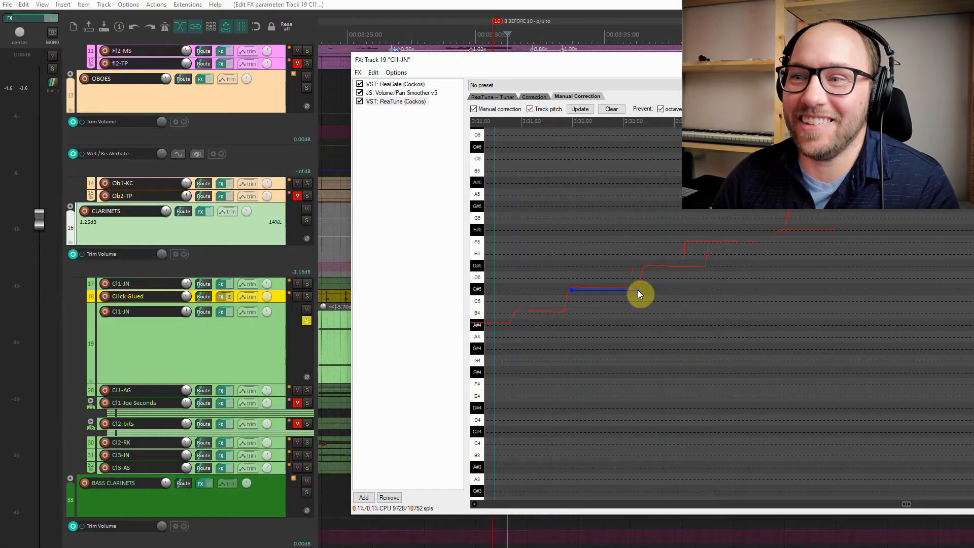
key("space")
scroll(700, 311, "down", 1)
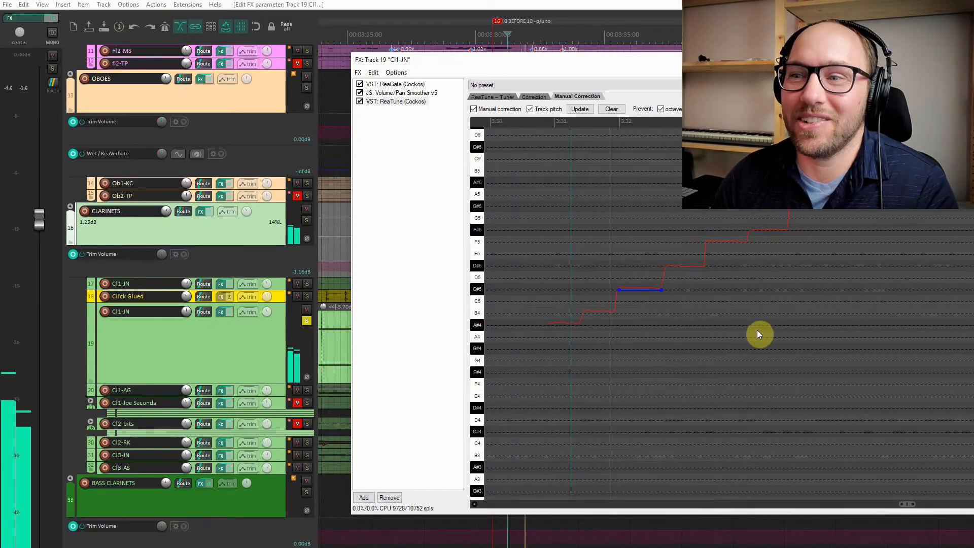
scroll(659, 307, "up", 1)
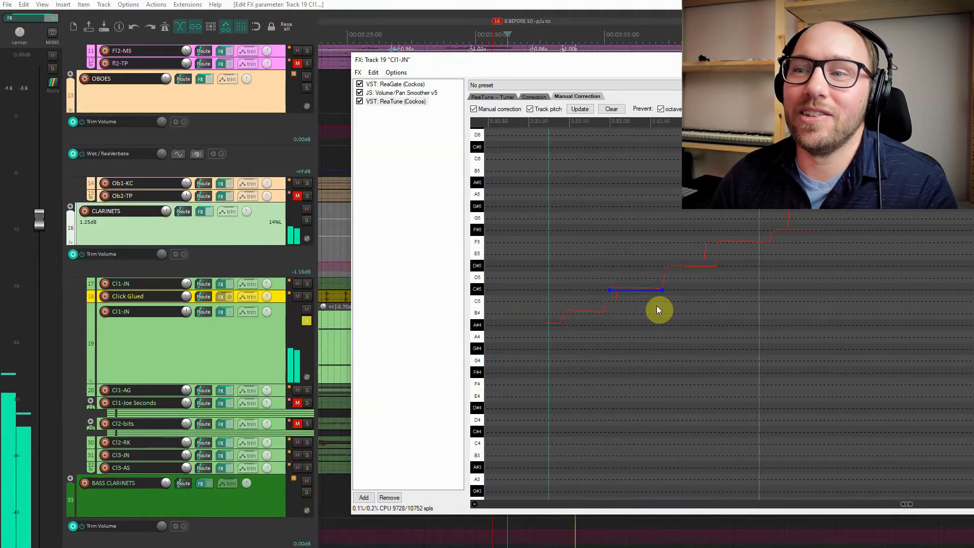
key("space")
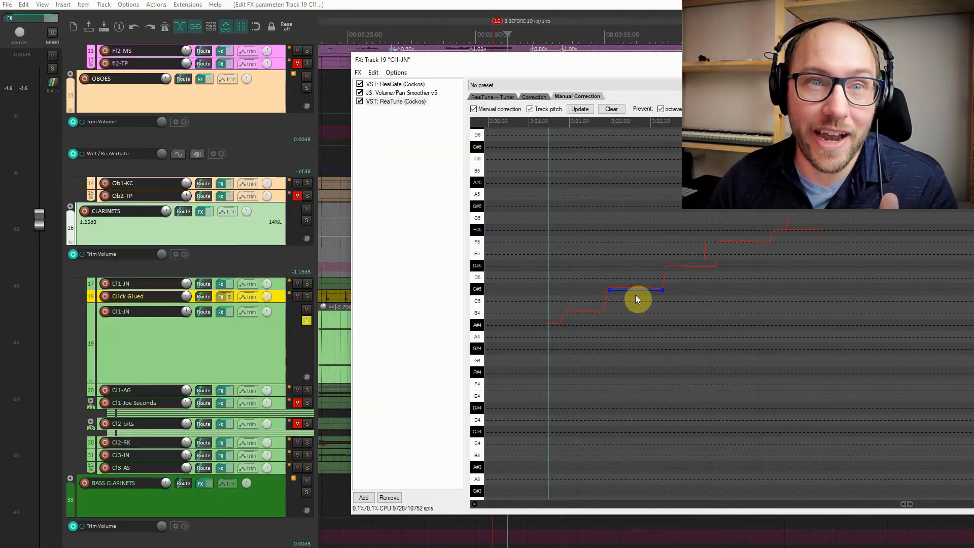
left_click(642, 291)
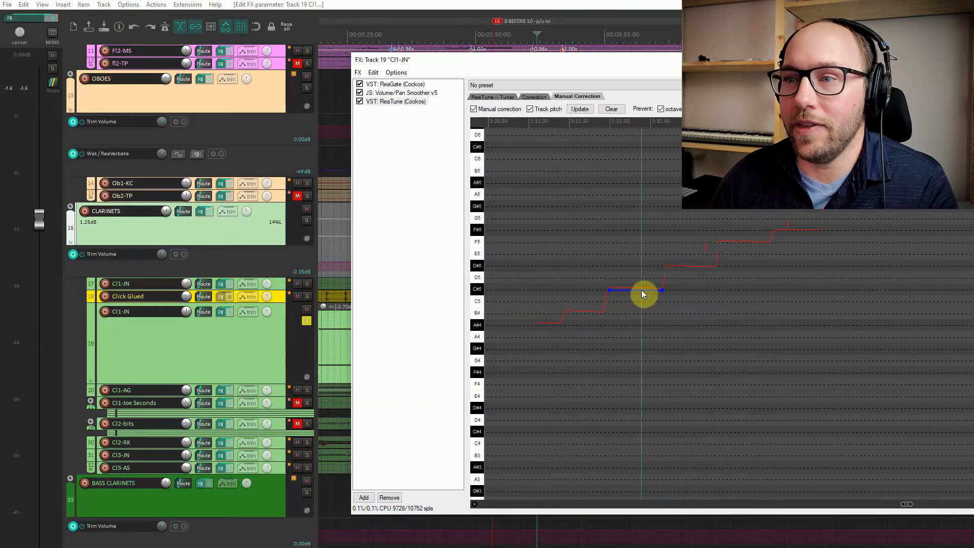
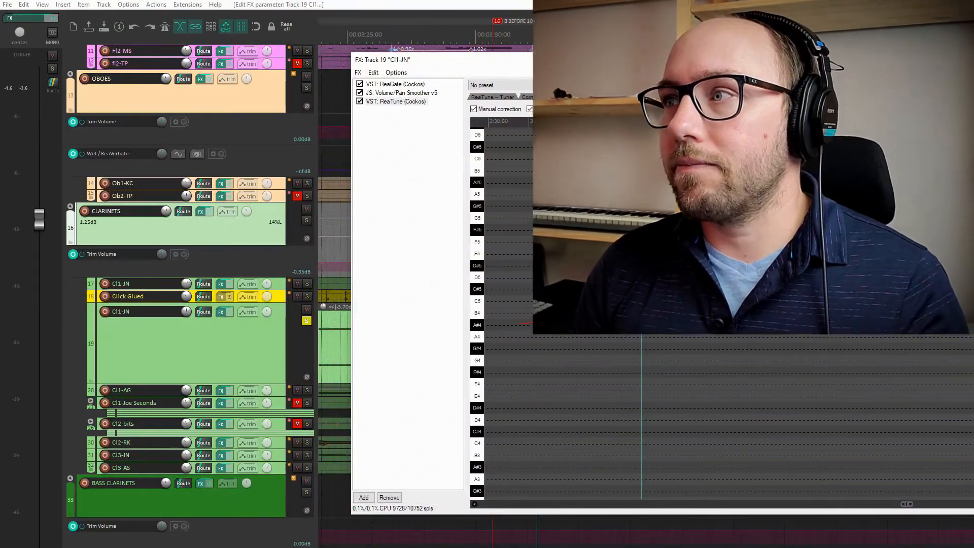
- Close the Cl1-JN effects window and examine the stretch markers on the clarinet run at about 4:24
key("Escape")
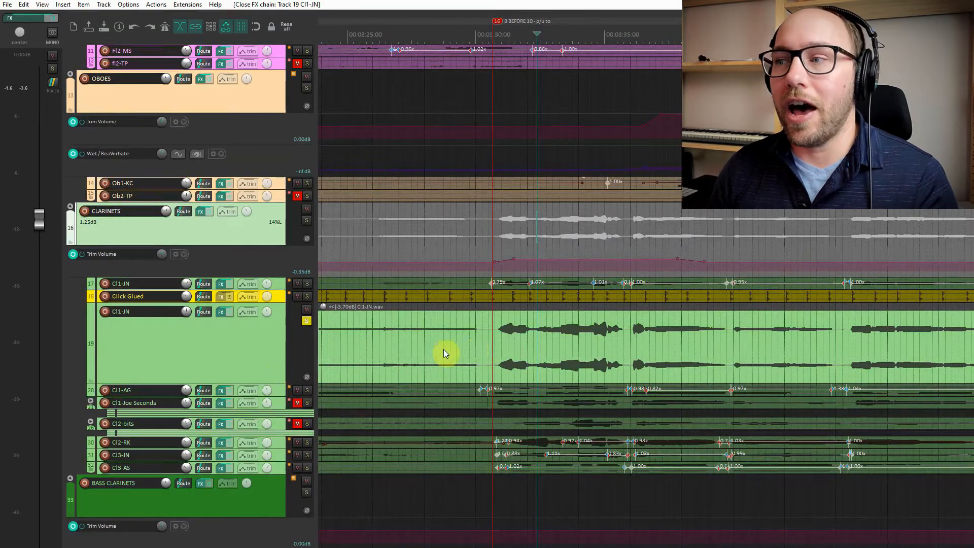
scroll(443, 354, "down", 5)
scroll(820, 336, "up", 8)
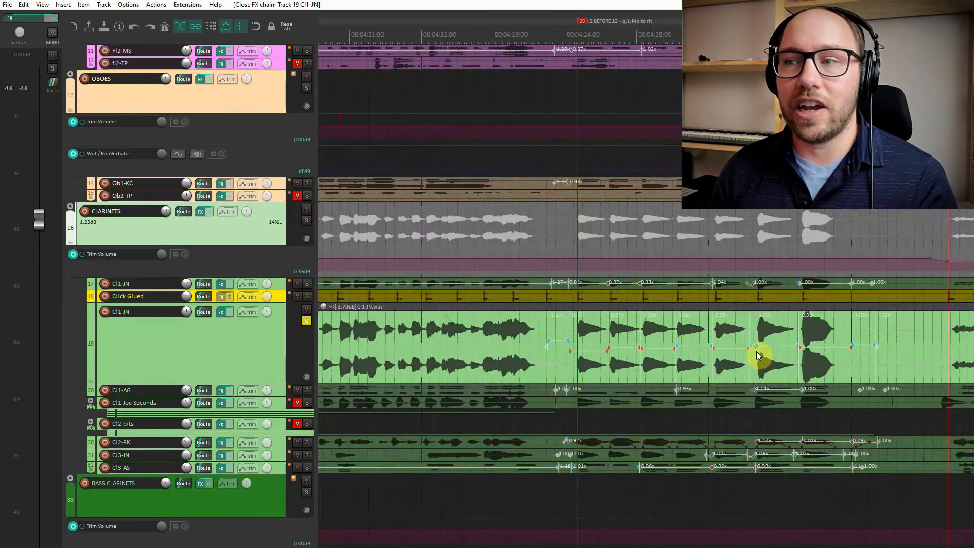
scroll(661, 346, "up", 1)
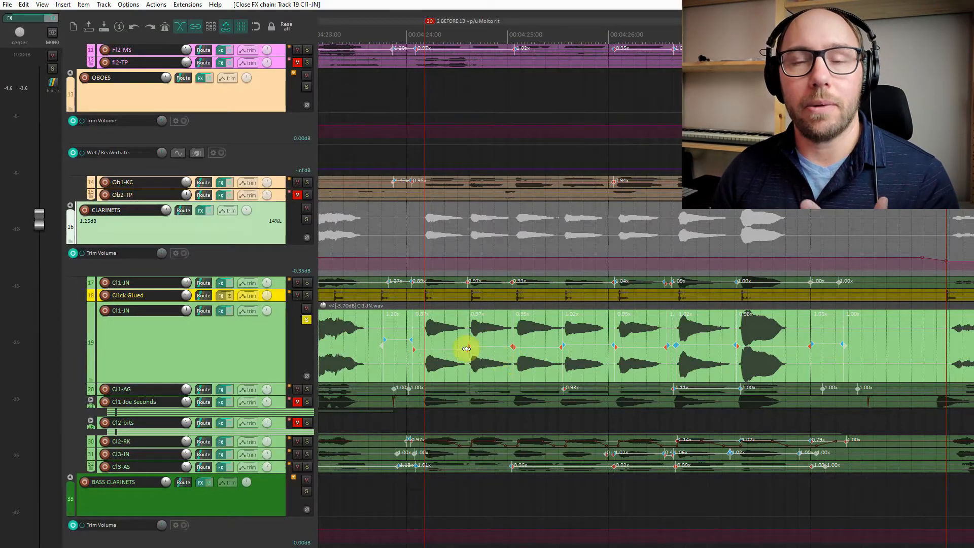
- Turn off solo on the expanded Cl1-JN track and place the edit cursor at marker 15, at about 3:13
left_click(306, 321)
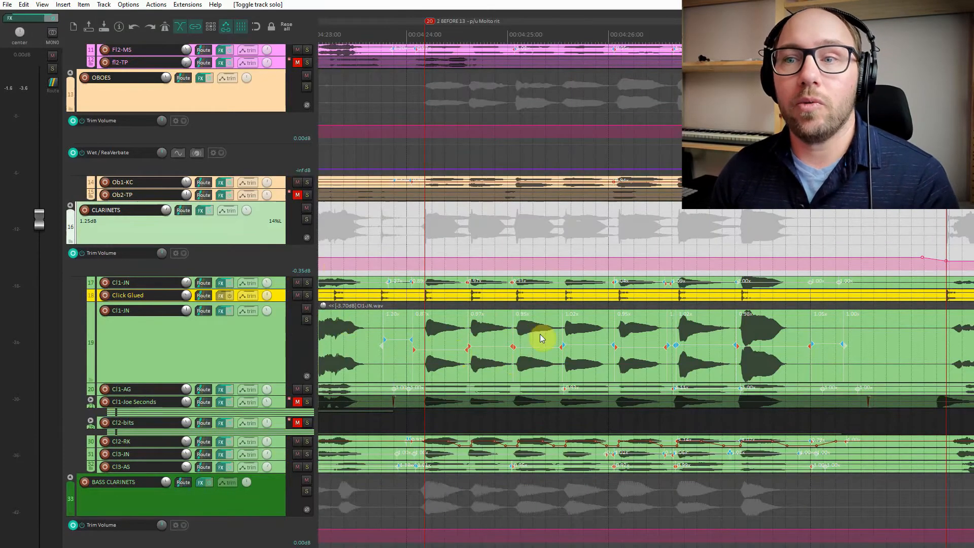
scroll(579, 342, "down", 5)
left_click_drag(541, 345, 738, 347)
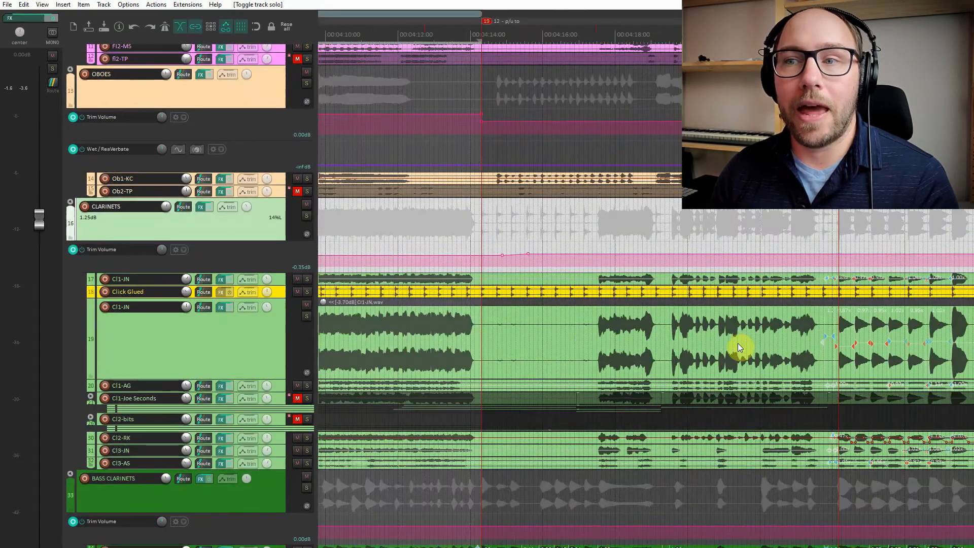
scroll(632, 329, "up", 2)
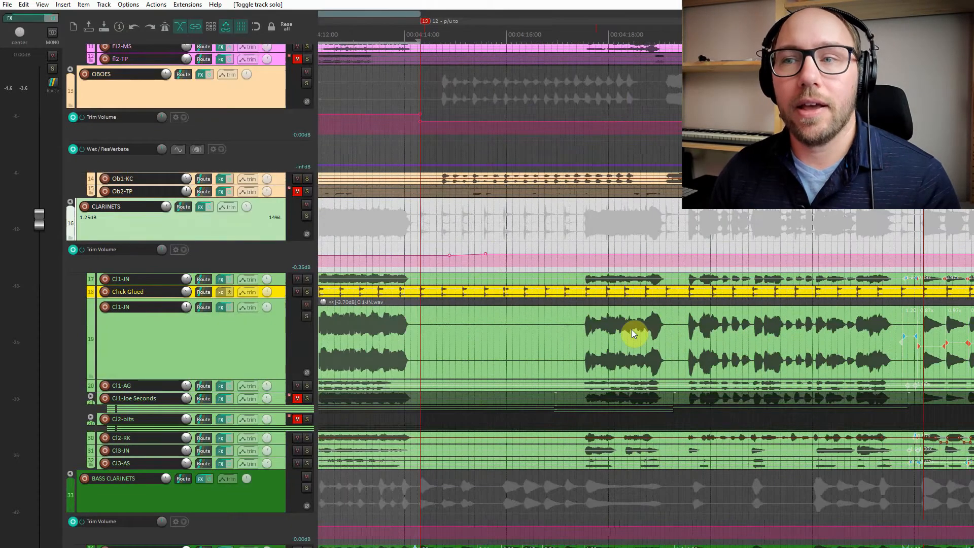
scroll(558, 335, "down", 6)
left_click_drag(484, 326, 806, 317)
scroll(760, 323, "down", 6)
scroll(449, 315, "up", 4)
left_click_drag(444, 316, 598, 317)
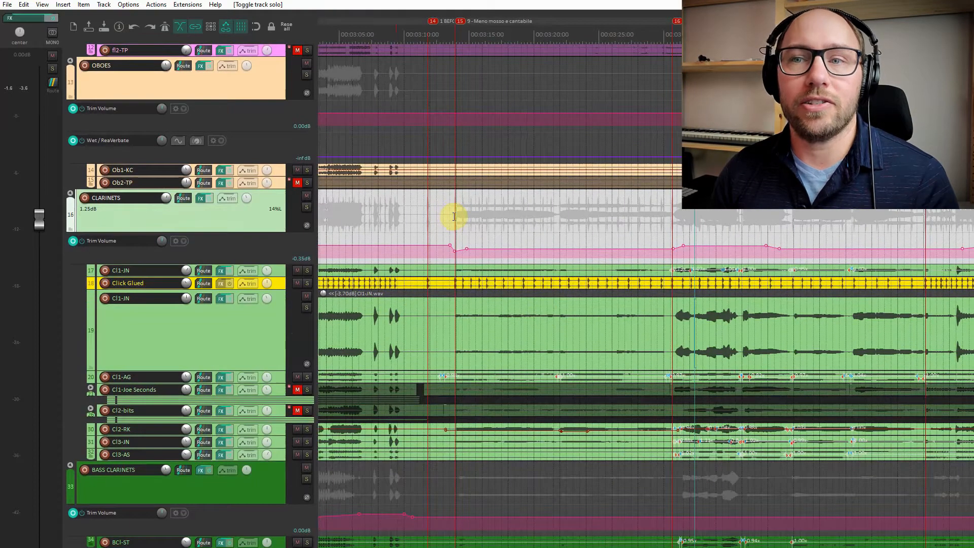
left_click(454, 216)
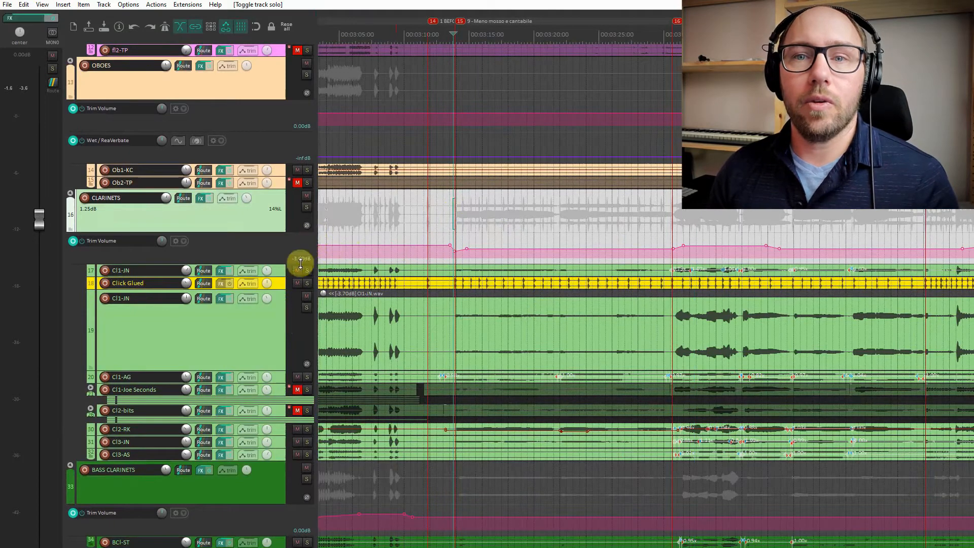
- Mute the Click Glued track, solo the CLARINETS folder and play the section from marker 15
left_click(297, 282)
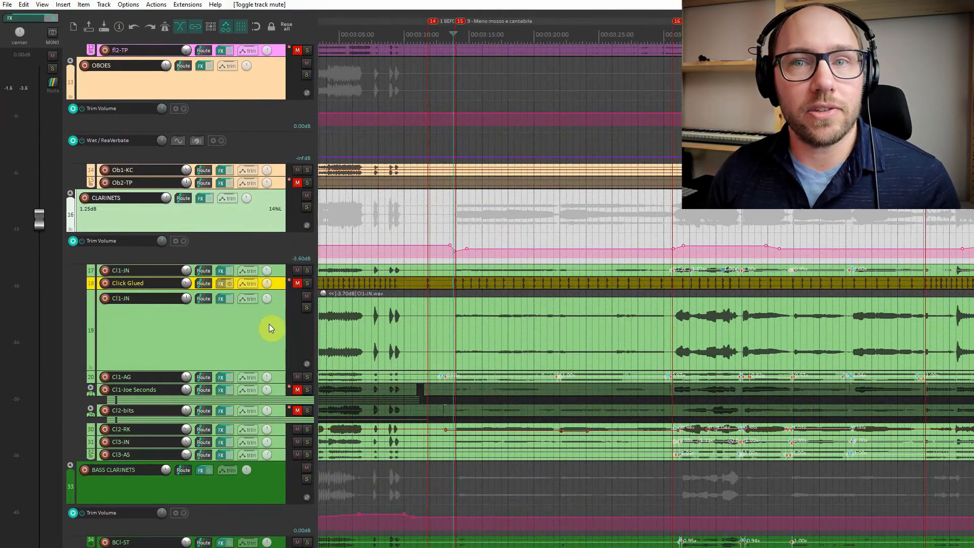
left_click(306, 208)
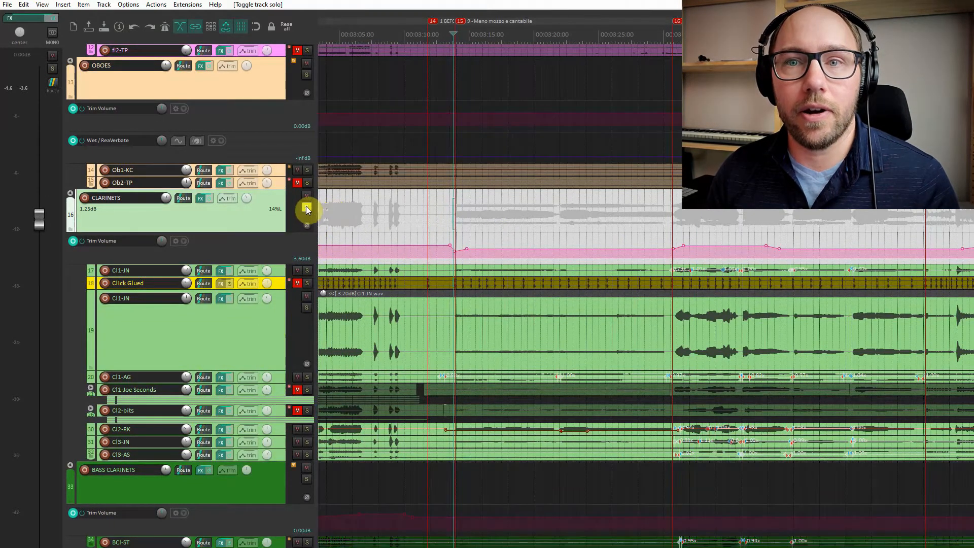
key("space")
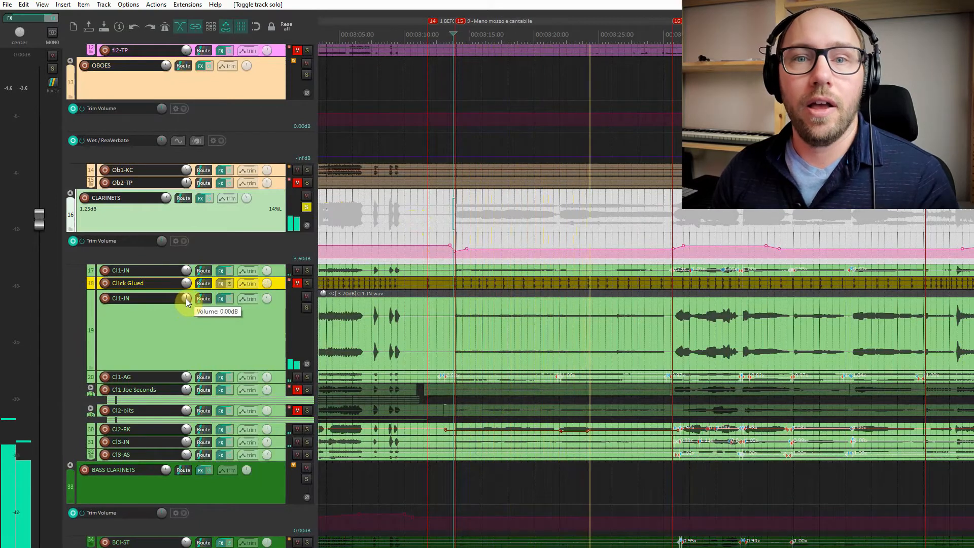
- Play the soloed clarinet section from just before marker 16, at about 3:30, and stop playback
left_click(668, 211)
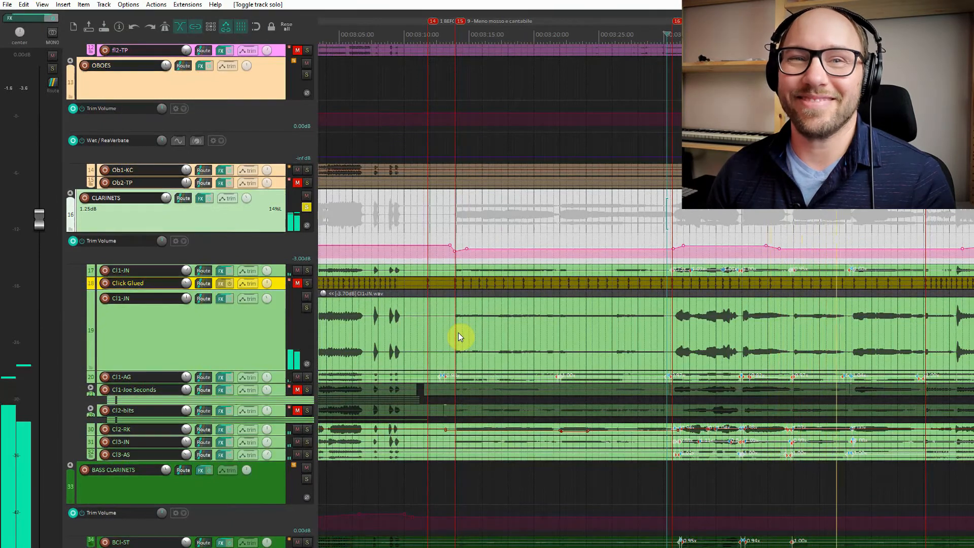
key("space")
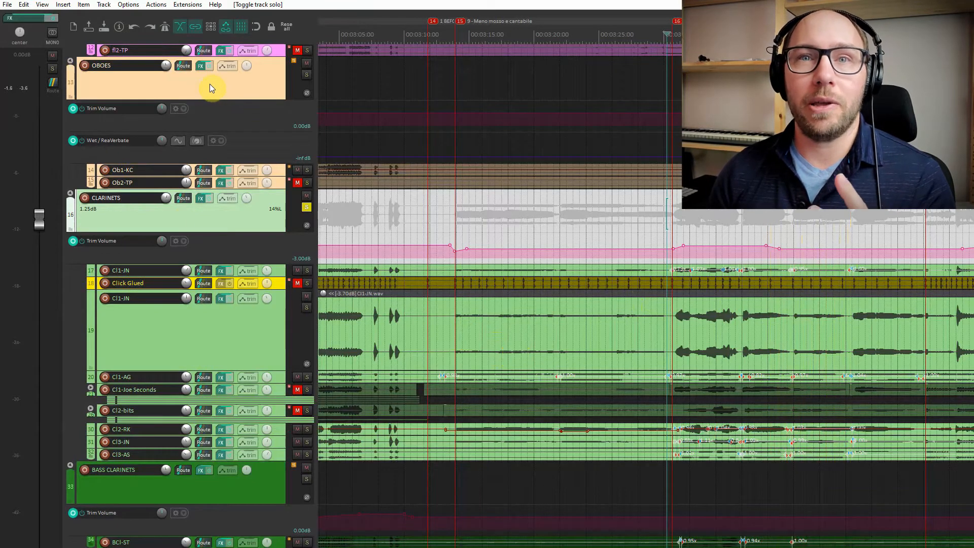
- Turn off solo on the CLARINETS folder and cycle its compact view until all its tracks show at small height
left_click(300, 208)
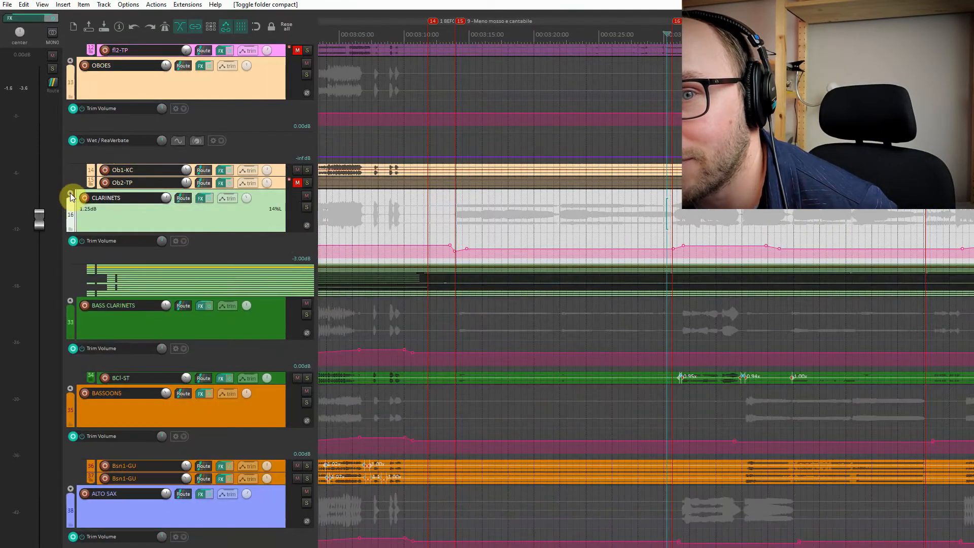
left_click(71, 195)
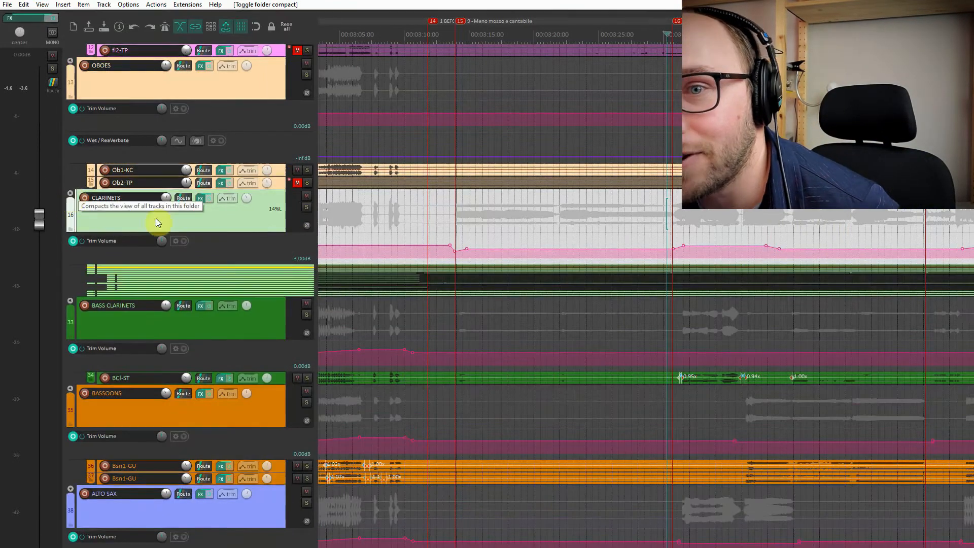
left_click(70, 196)
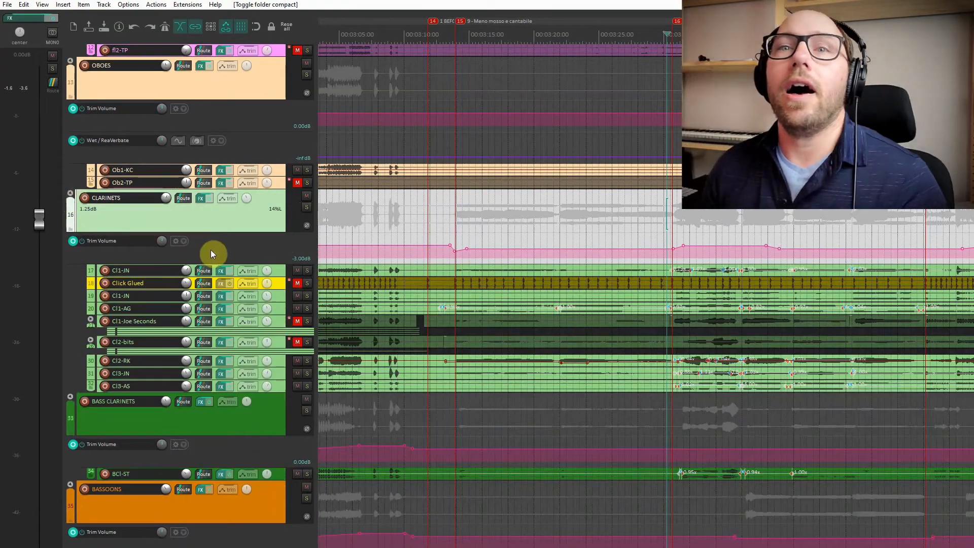
- Place the edit cursor at marker 7, play the full band mix from there and stop playback
scroll(211, 250, "up", 5)
scroll(211, 249, "up", 3)
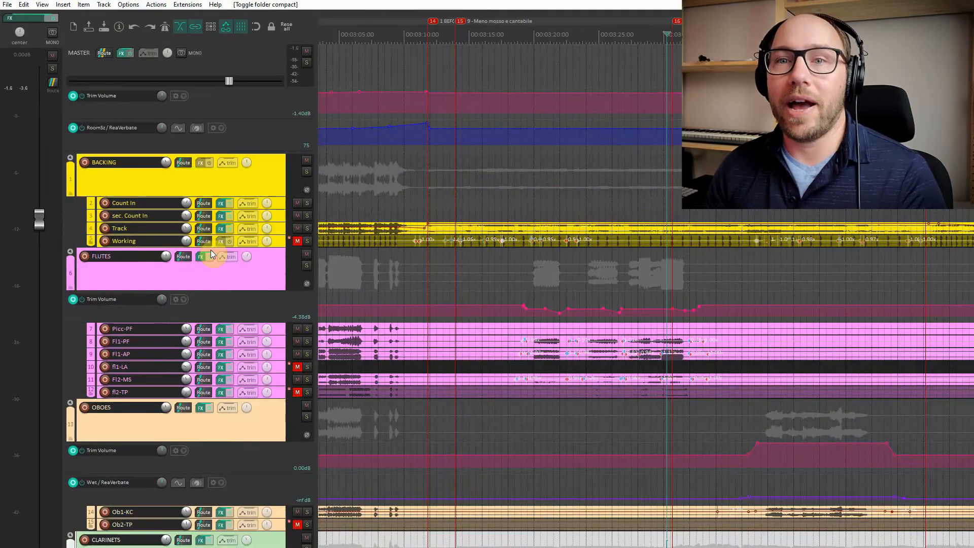
scroll(211, 250, "down", 1)
scroll(751, 273, "down", 4)
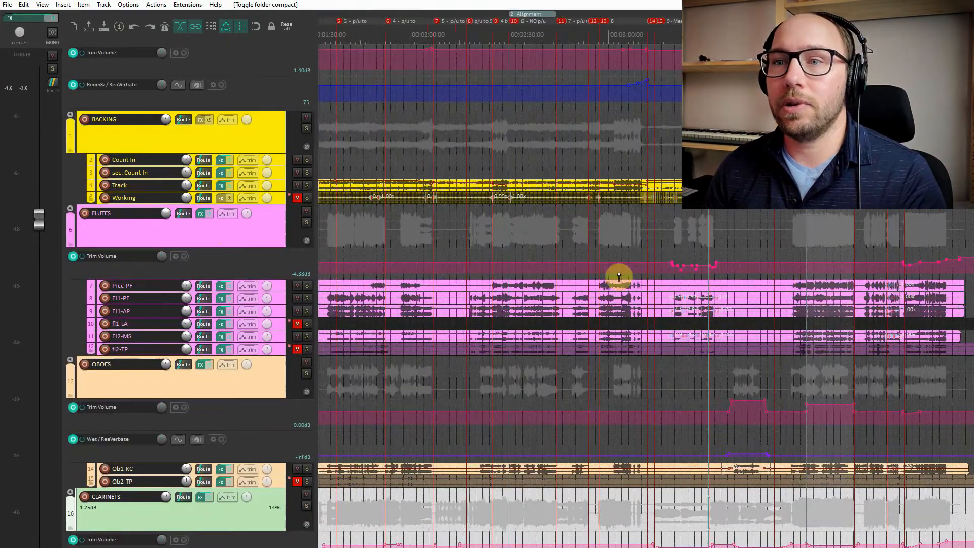
scroll(472, 218, "up", 1)
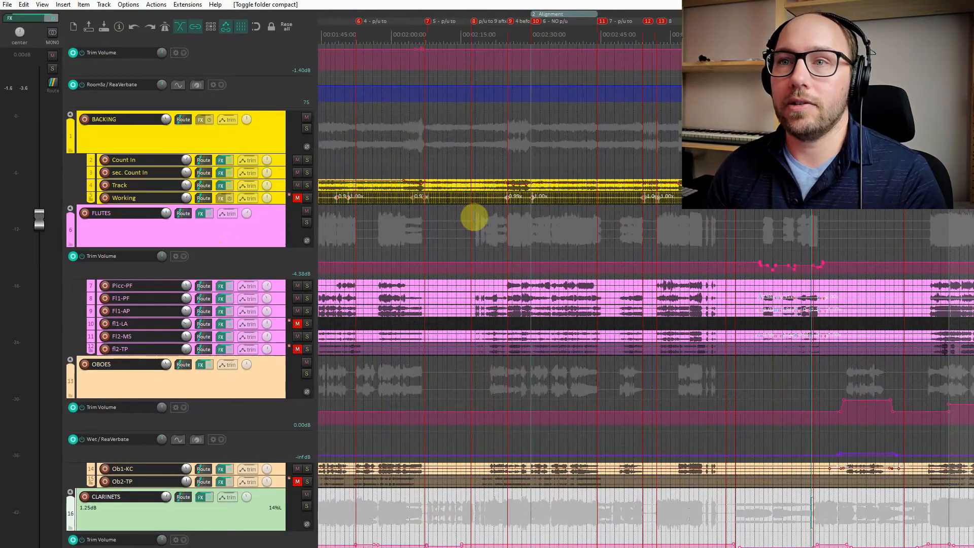
left_click(429, 21)
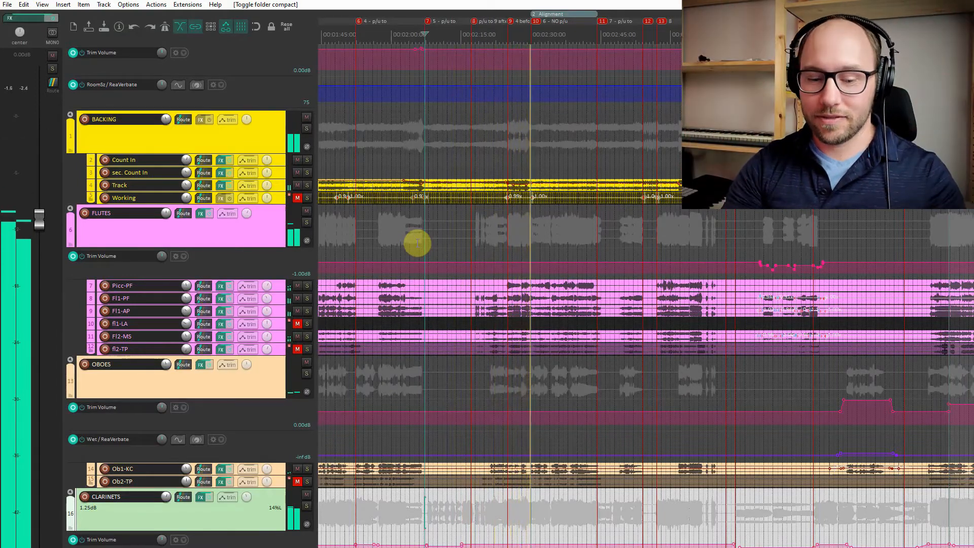
key("space")
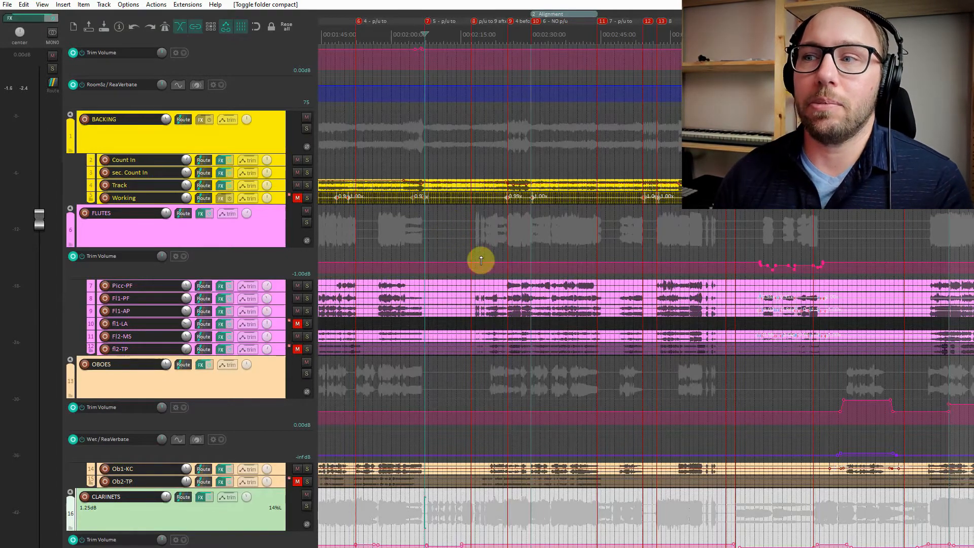
- Examine the CLARINETS folder's Trim Volume envelope from the Start marker to the passage after marker 16
scroll(415, 262, "down", 2)
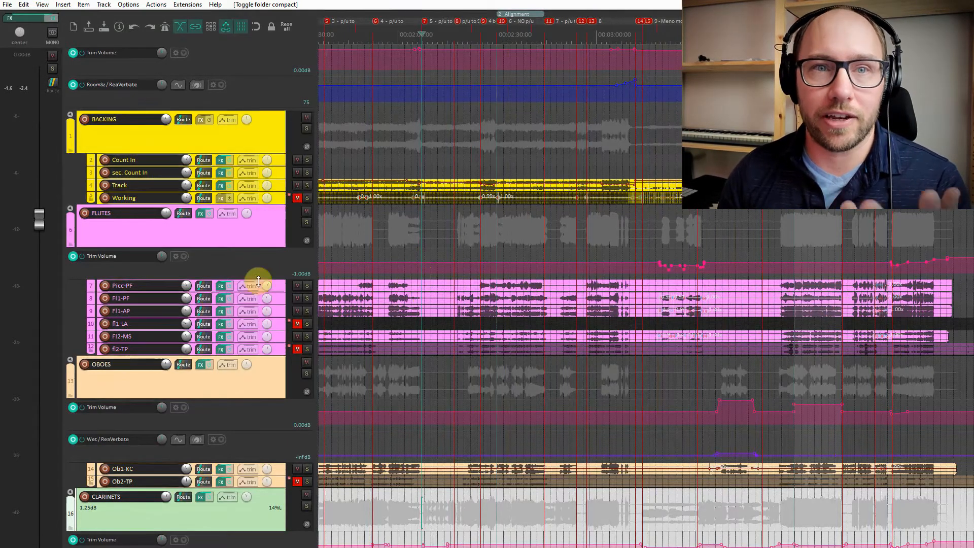
scroll(239, 300, "down", 1)
scroll(240, 297, "down", 1)
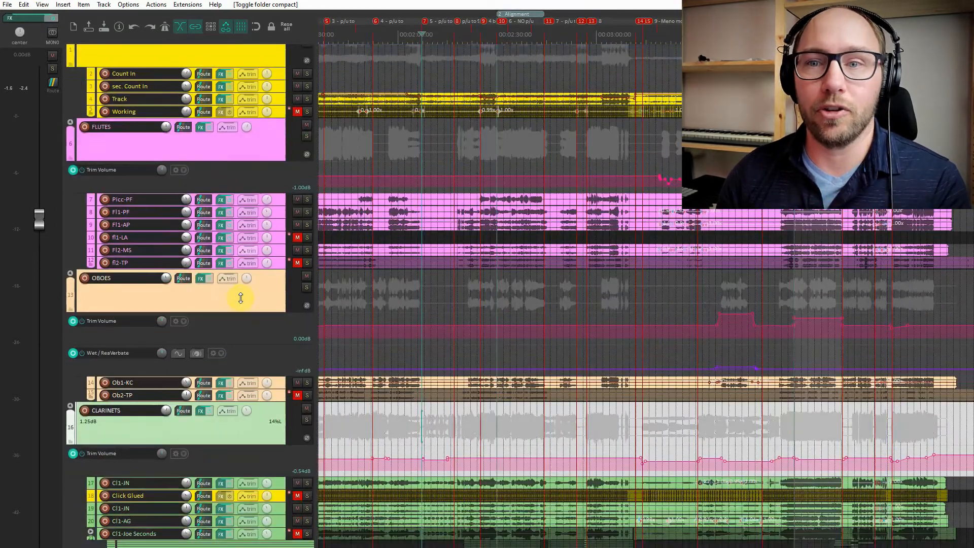
scroll(239, 299, "down", 1)
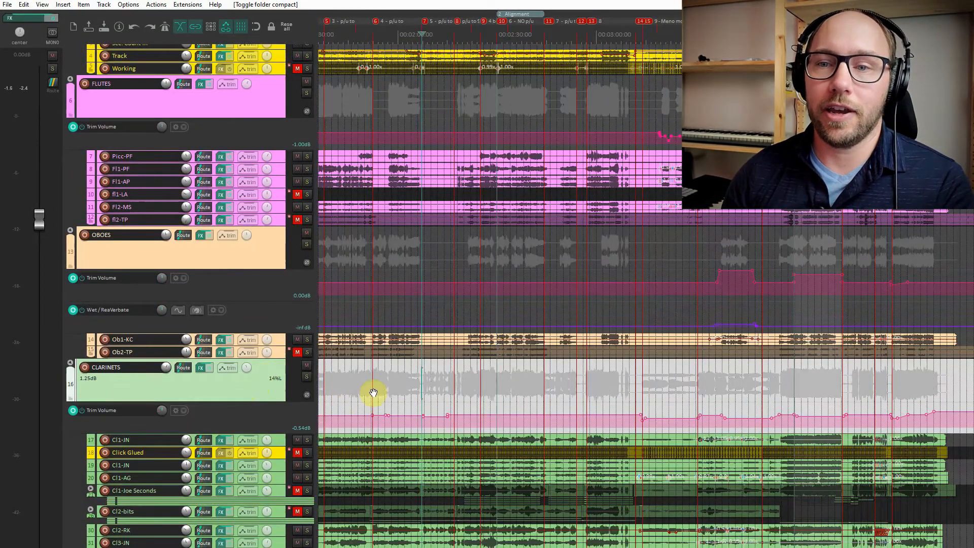
left_click_drag(374, 394, 587, 304)
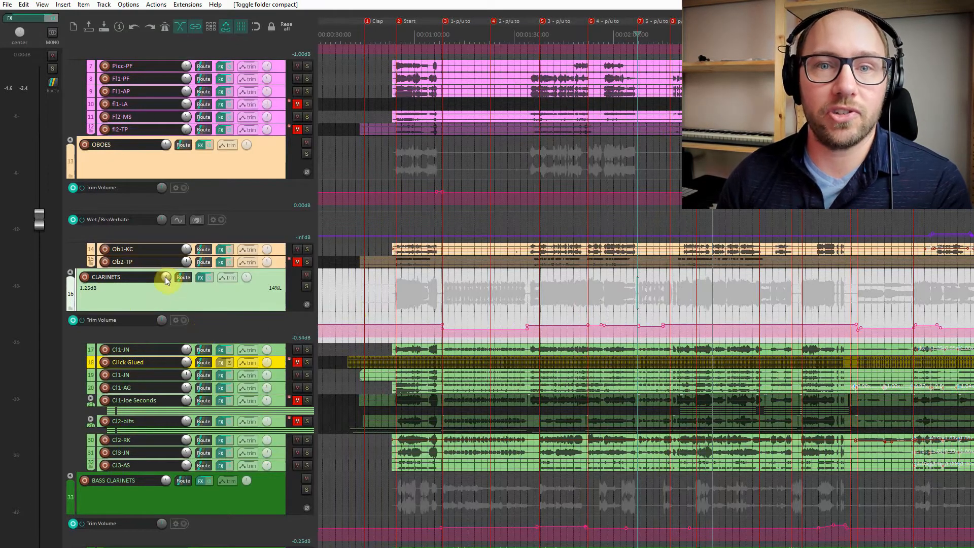
mouse_move(165, 277)
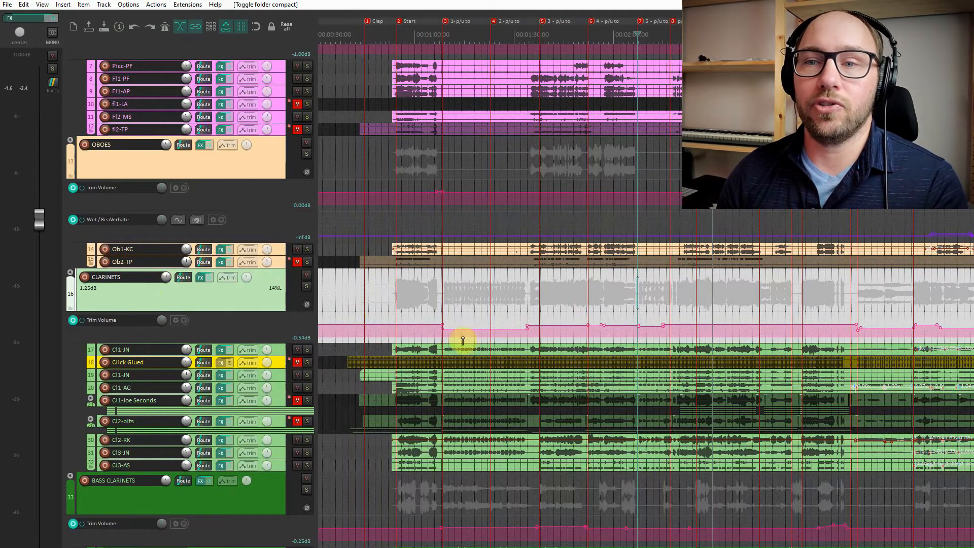
scroll(387, 322, "up", 4)
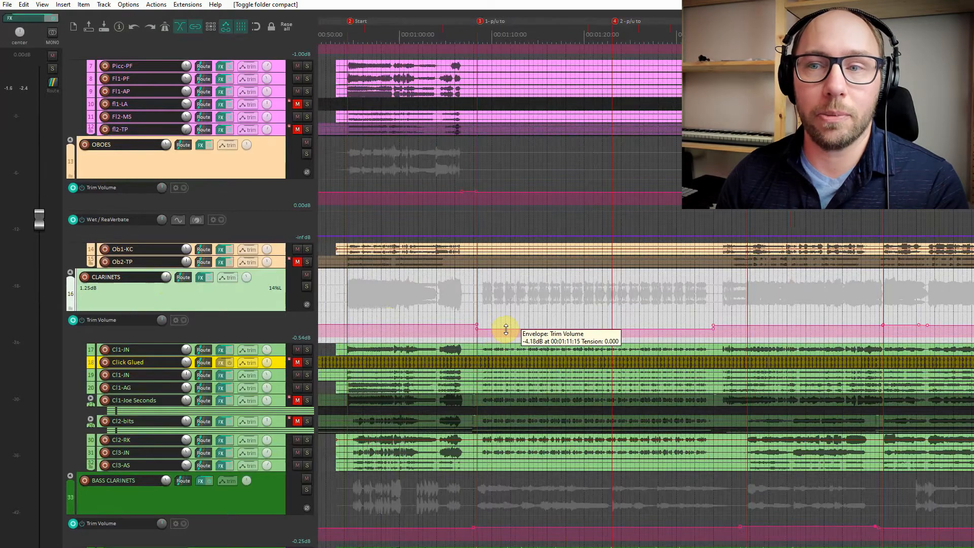
left_click_drag(701, 310, 615, 296)
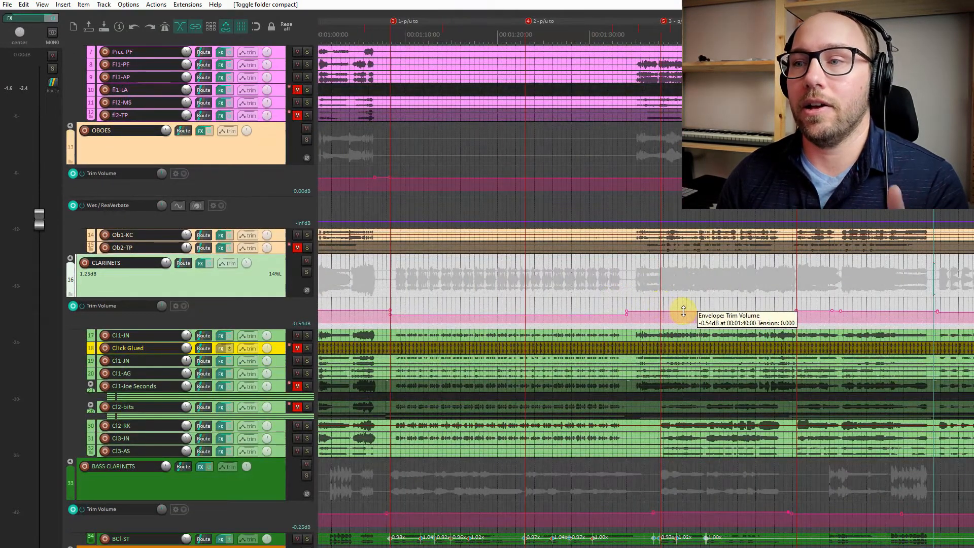
left_click_drag(744, 294, 651, 279)
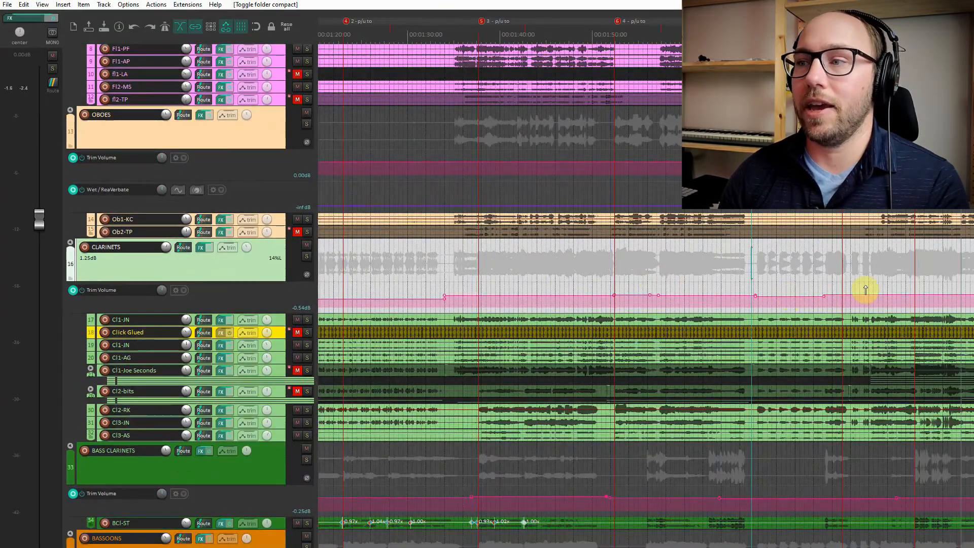
left_click_drag(863, 288, 499, 286)
scroll(459, 282, "down", 3)
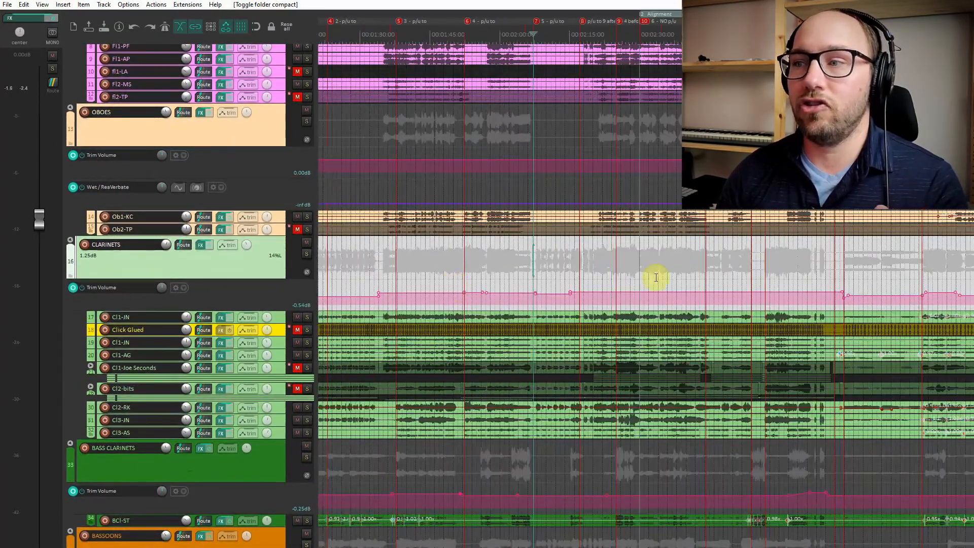
scroll(913, 286, "up", 3)
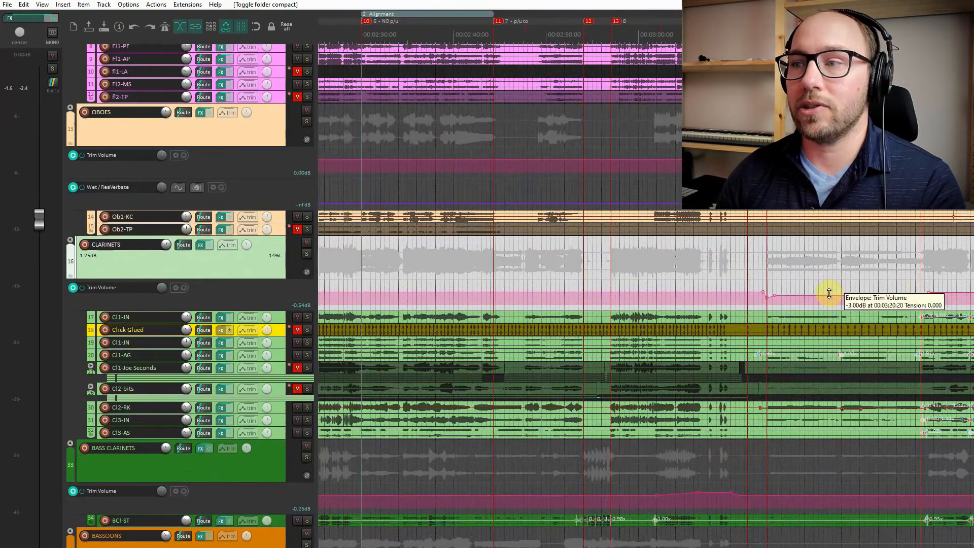
left_click_drag(862, 272, 668, 270)
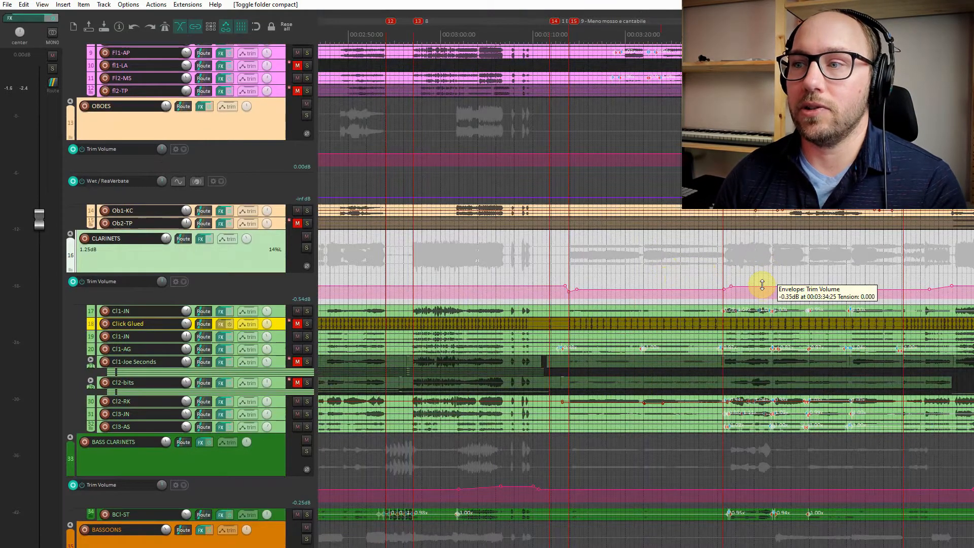
- Play the full band mix from just before marker 16, at about 3:29
left_click(711, 258)
key("space")
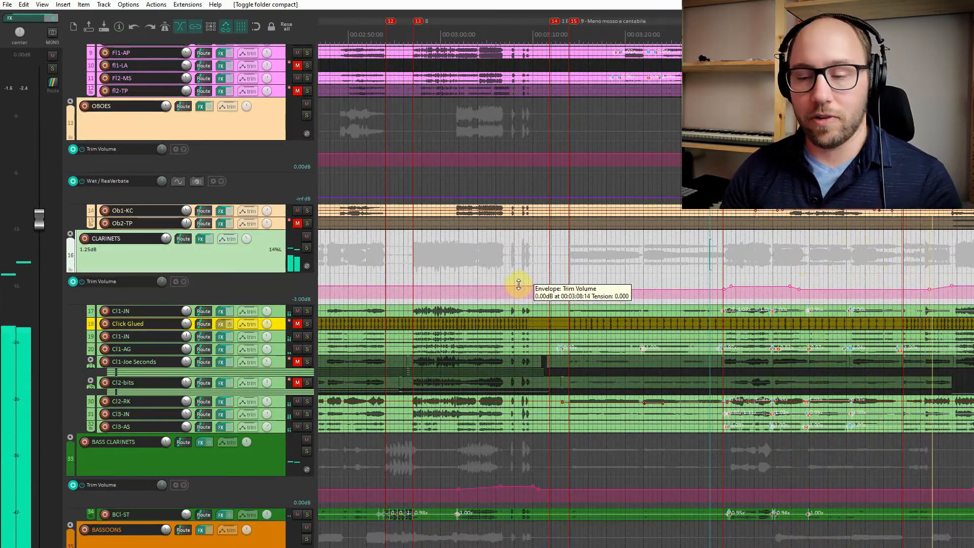
- Examine the Trim Volume envelopes of the saxophone, horn, trombone, euphonium and tuba folders around 3:50
scroll(518, 386, "down", 2)
left_click_drag(527, 462, 529, 185)
left_click_drag(579, 433, 595, 224)
scroll(828, 320, "up", 2)
scroll(829, 320, "up", 3)
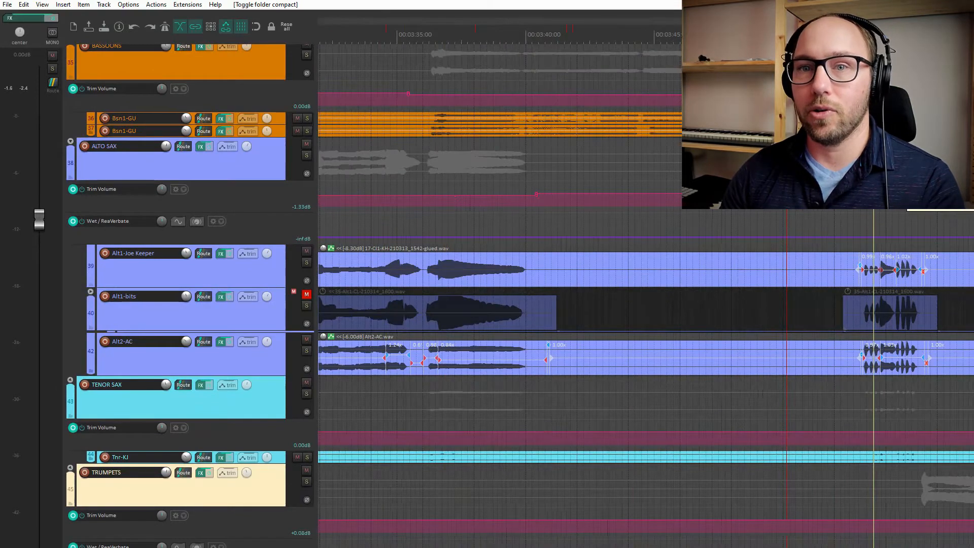
left_click_drag(833, 352, 721, 117)
left_click_drag(681, 393, 644, 123)
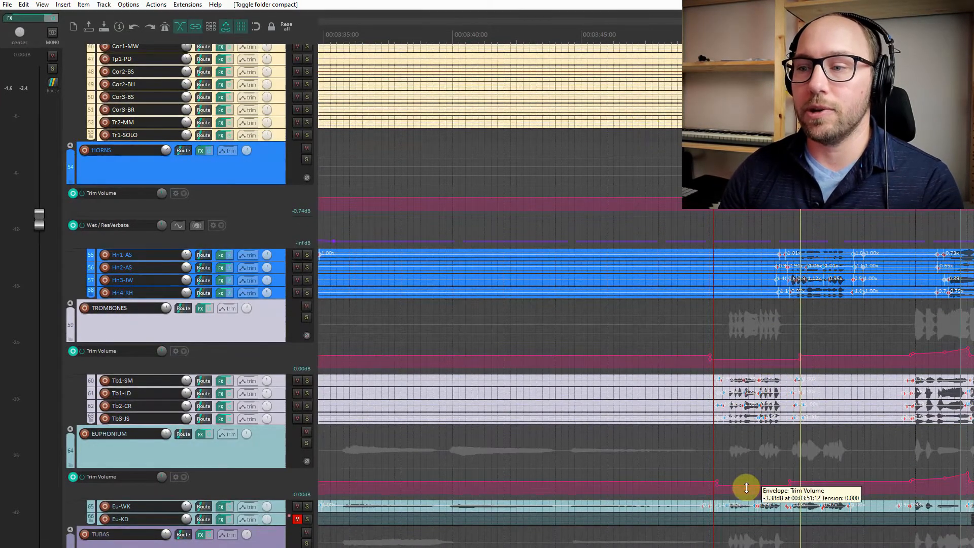
left_click_drag(646, 444, 680, 150)
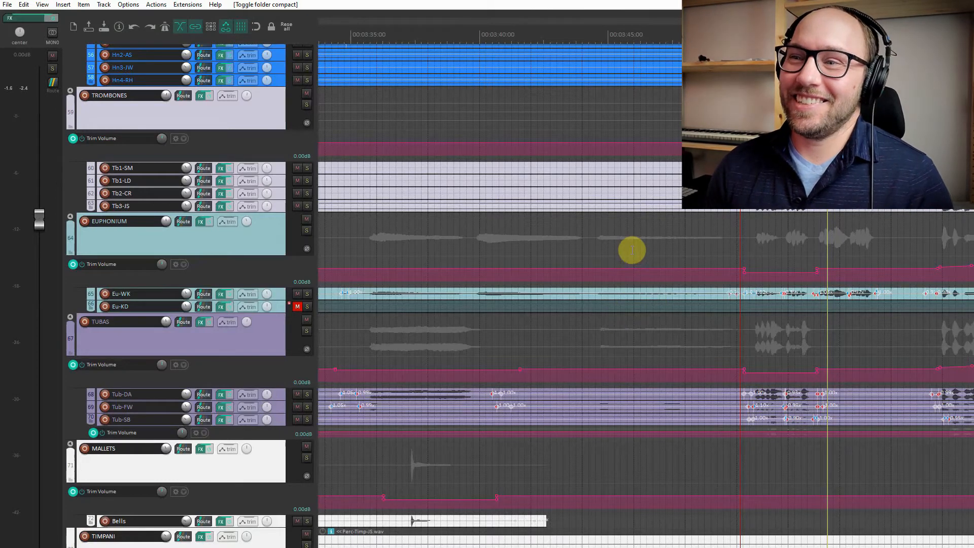
scroll(633, 250, "down", 2)
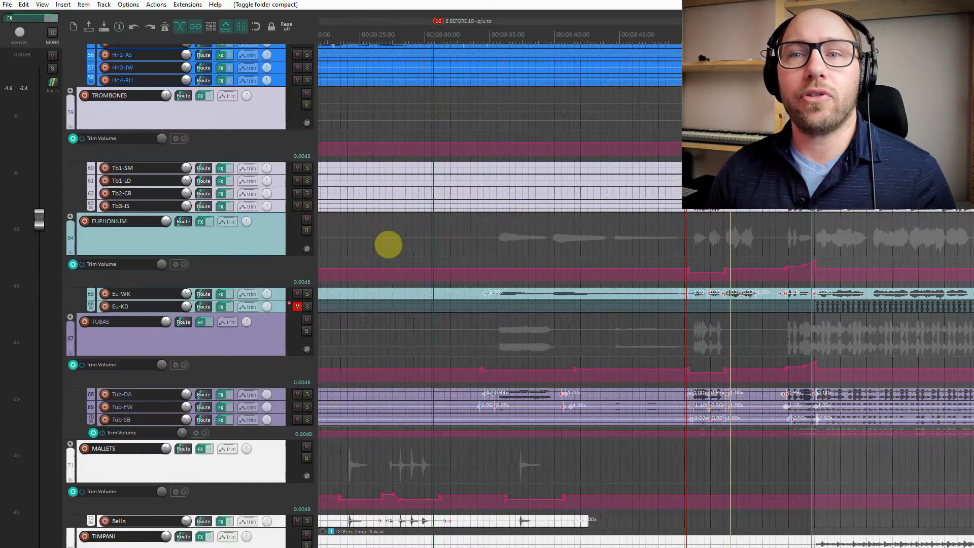
left_click_drag(388, 245, 522, 250)
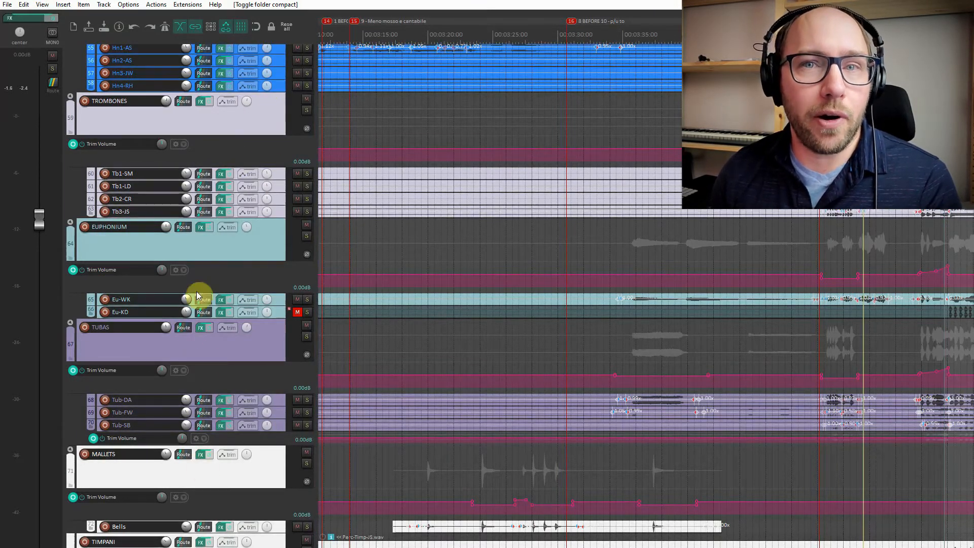
- Open the master track's effects chain and show the ReaVerbate settings
scroll(210, 190, "up", 5)
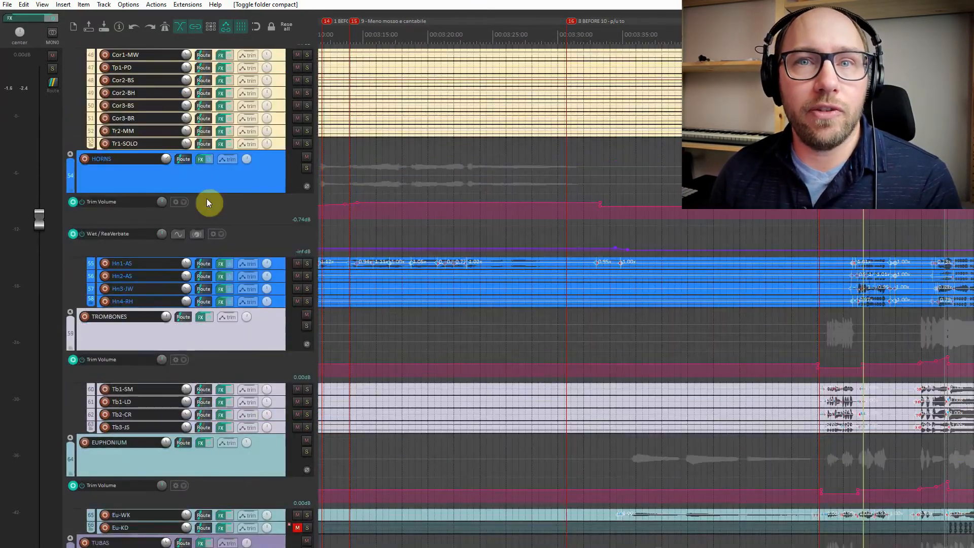
scroll(208, 199, "up", 15)
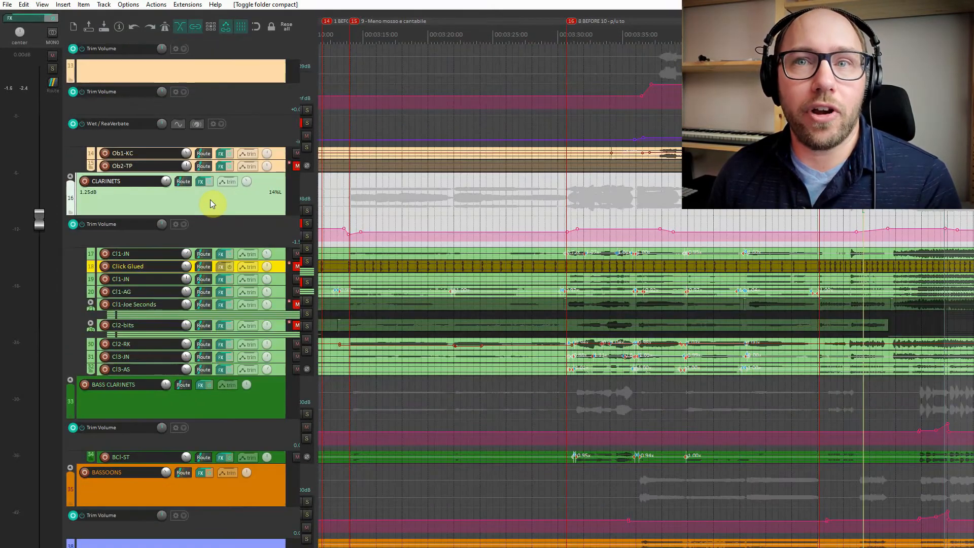
scroll(210, 199, "up", 8)
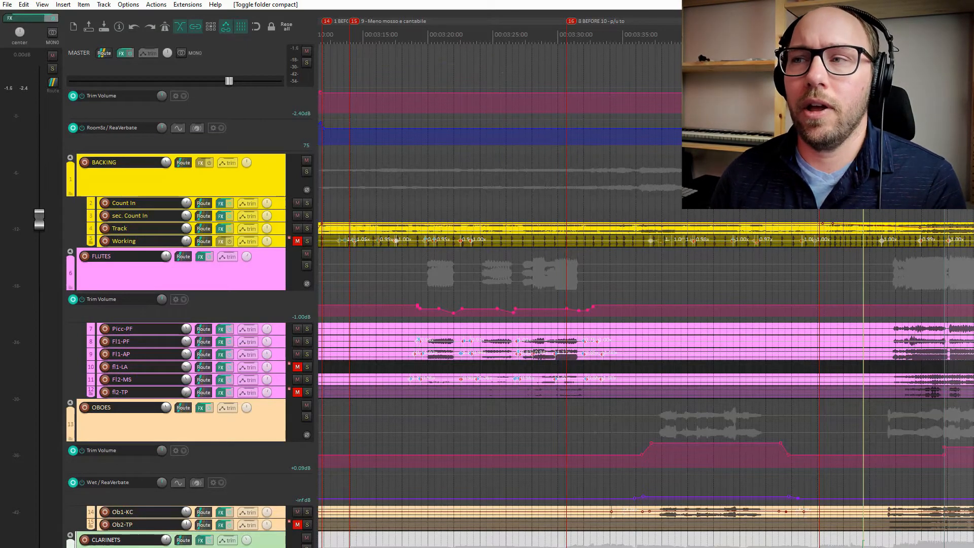
scroll(754, 137, "down", 2)
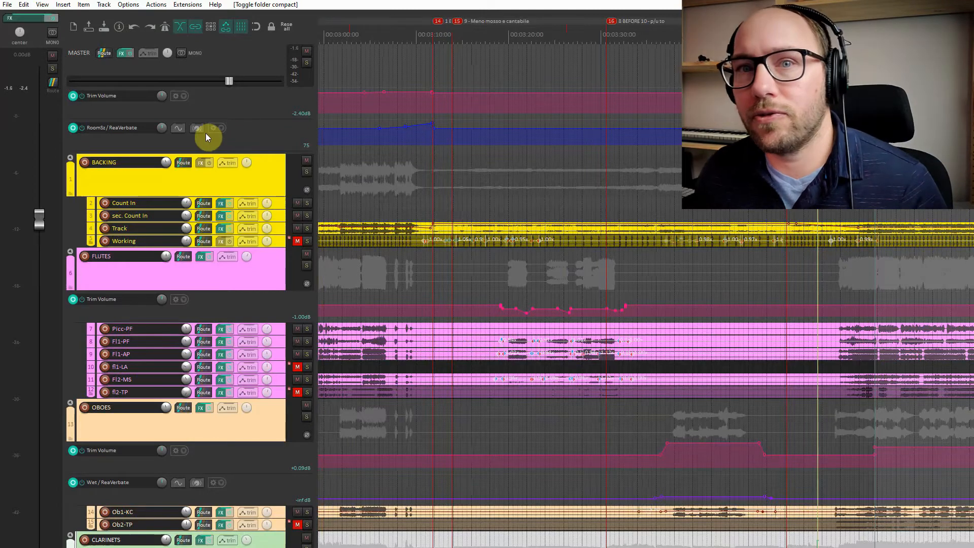
left_click(120, 55)
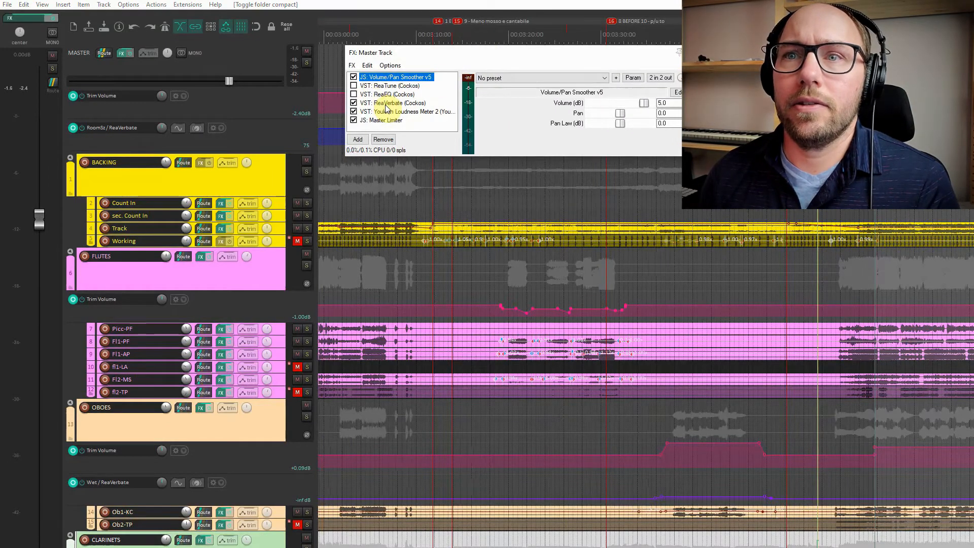
left_click(387, 104)
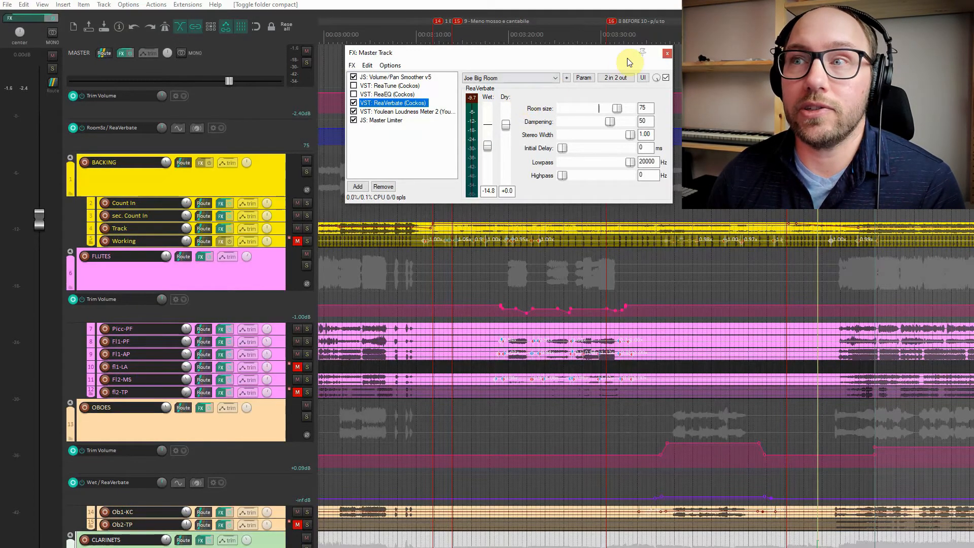
- Close the master effects chain and examine the master's RoomSz / ReaVerbate envelope leading up to marker 14
left_click(668, 53)
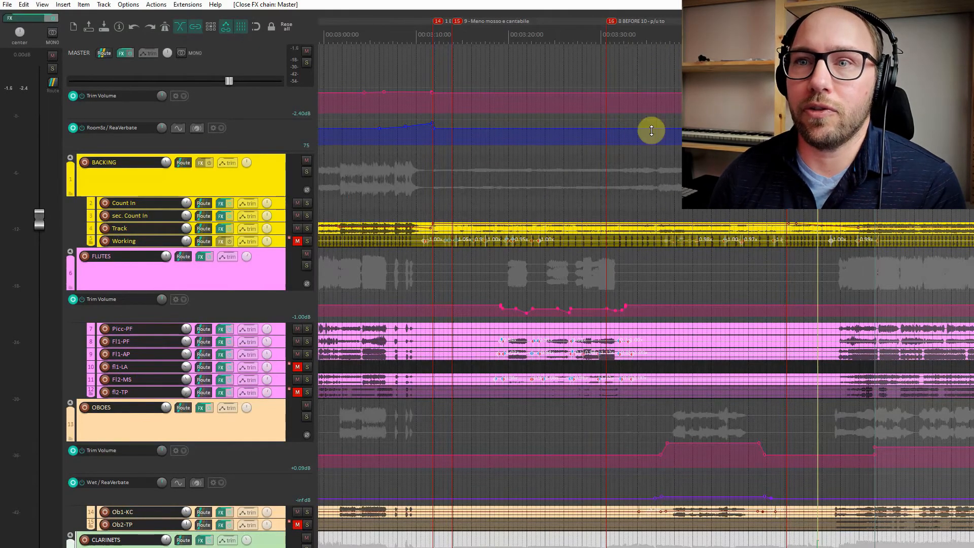
scroll(374, 131, "up", 2)
left_click_drag(374, 136, 516, 146)
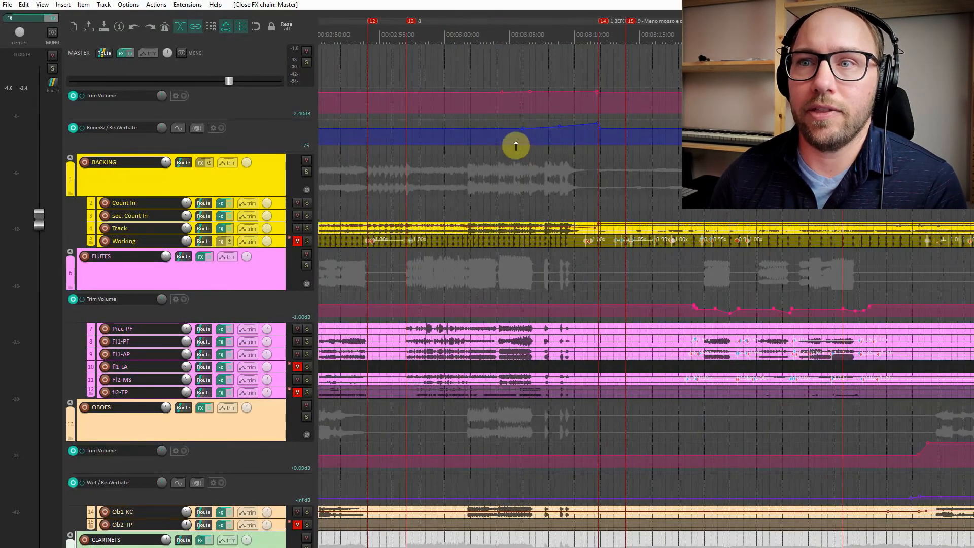
scroll(516, 137, "up", 2)
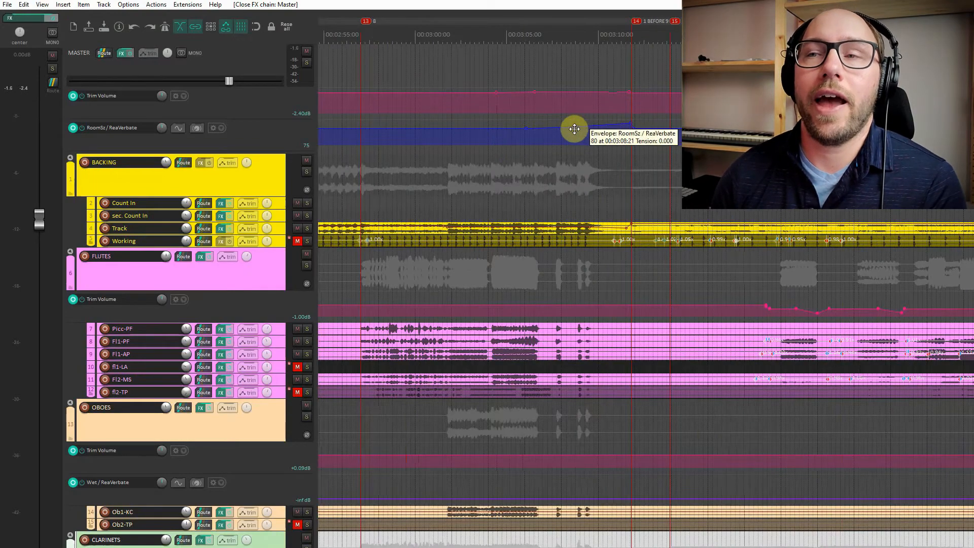
scroll(622, 175, "down", 3)
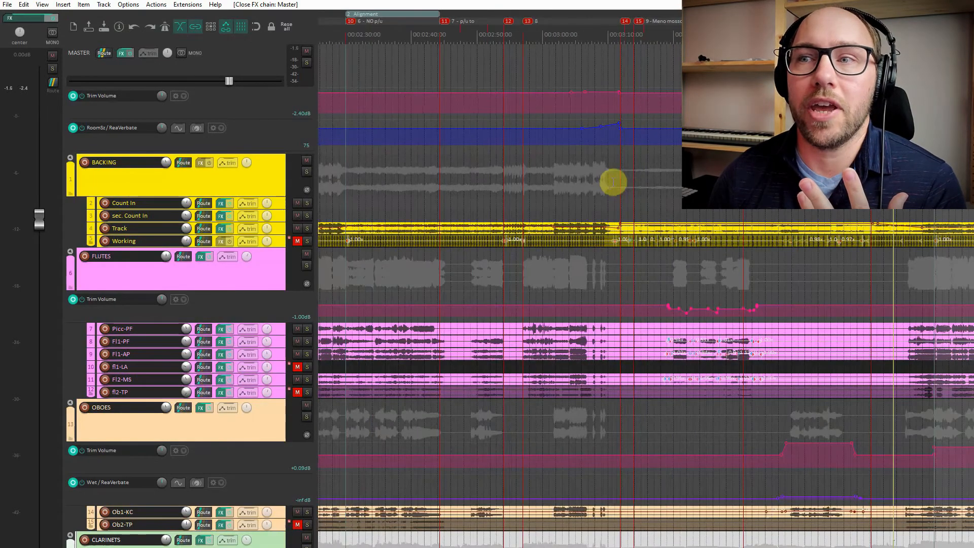
- Play the full band mix from about 4:22, just ahead of marker 20, to hear the master room size automation
left_click_drag(777, 168, 463, 165)
scroll(812, 132, "up", 4)
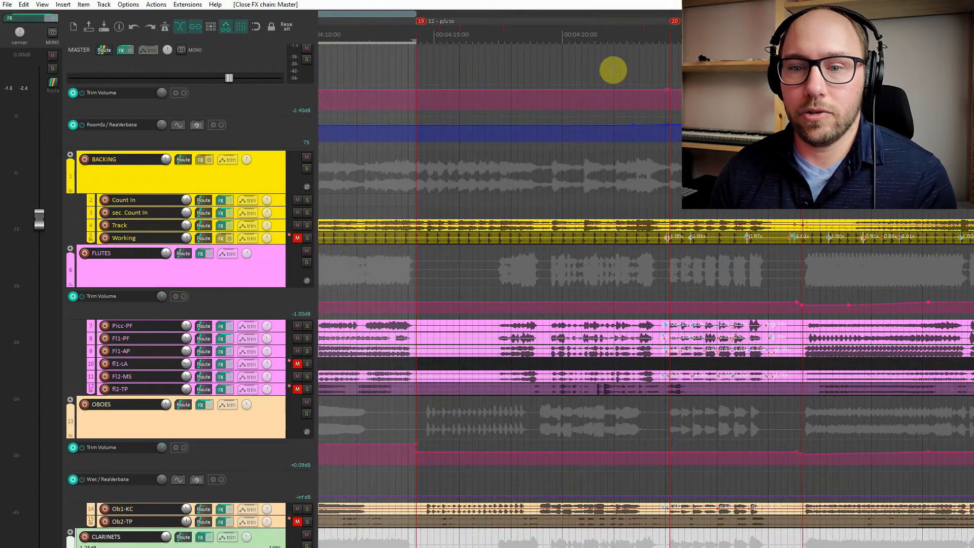
key("space")
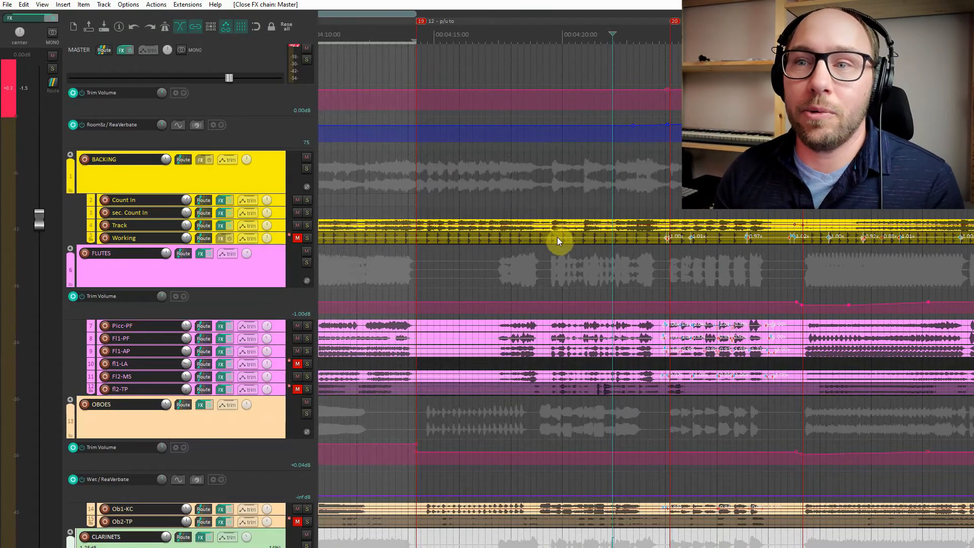
- Play the oboe passage from about 3:36, where the OBOES Trim Volume and Wet / ReaVerbate envelopes rise
scroll(187, 436, "down", 2)
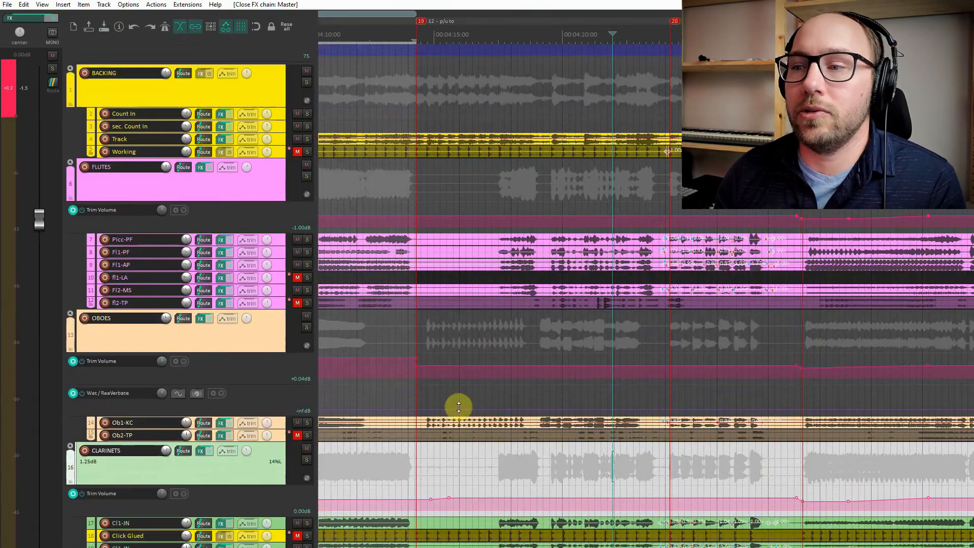
left_click_drag(486, 377, 813, 364)
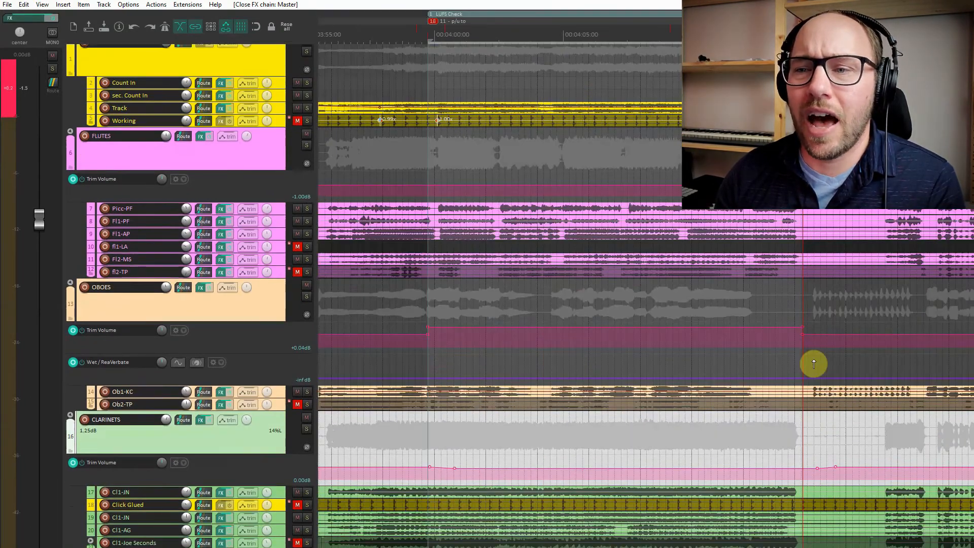
scroll(813, 364, "down", 3)
scroll(506, 368, "up", 4)
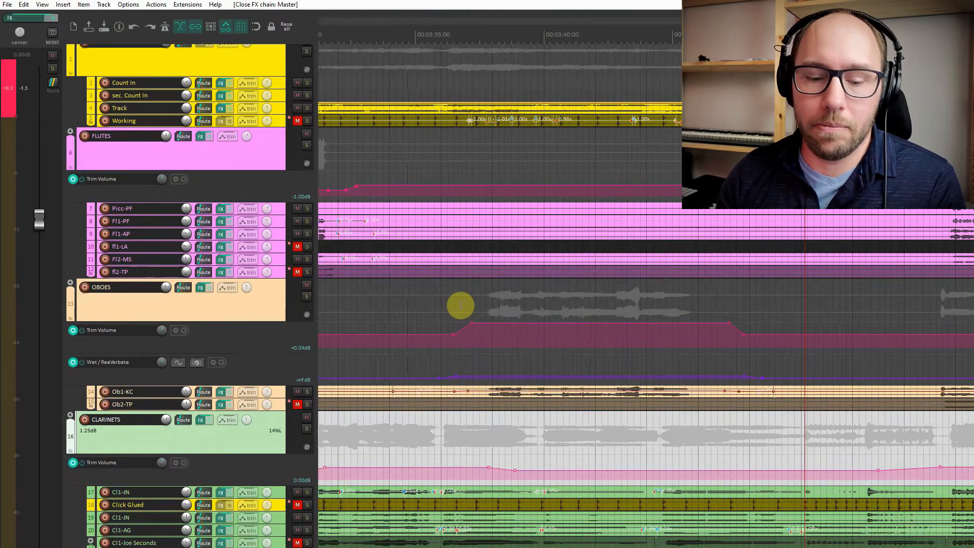
left_click(460, 305)
key("space")
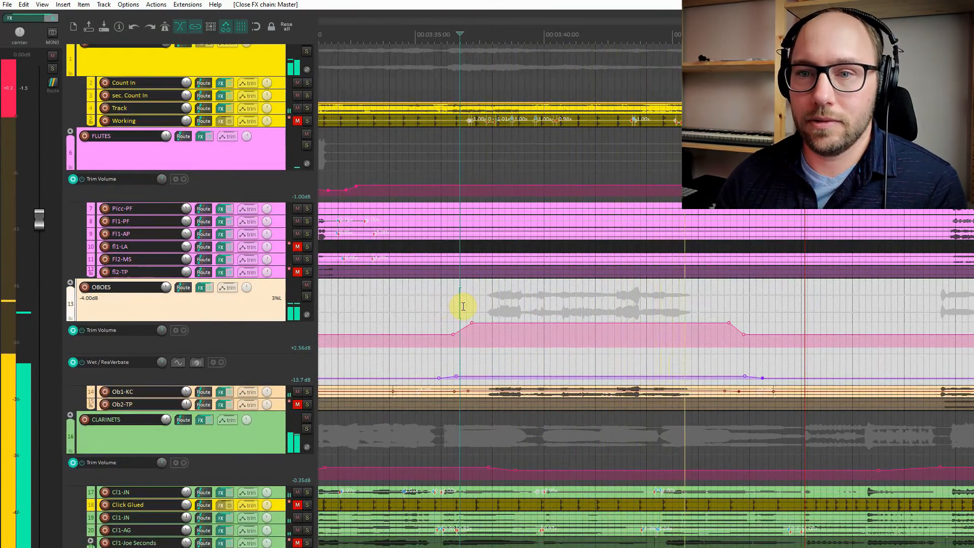
- Play the horn passage from just before marker 14, at about 3:11, where the HORNS volume and reverb are automated
scroll(468, 310, "down", 3)
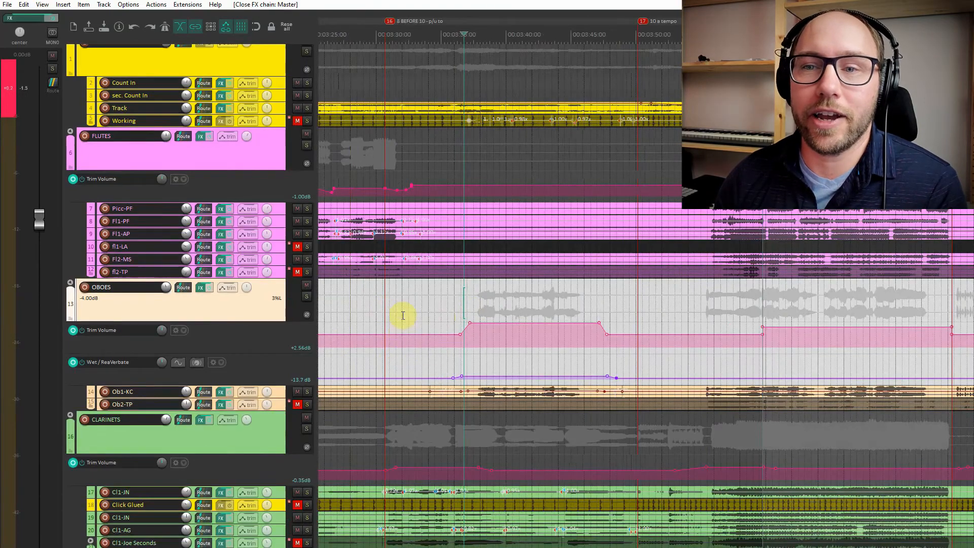
left_click_drag(403, 316, 742, 319)
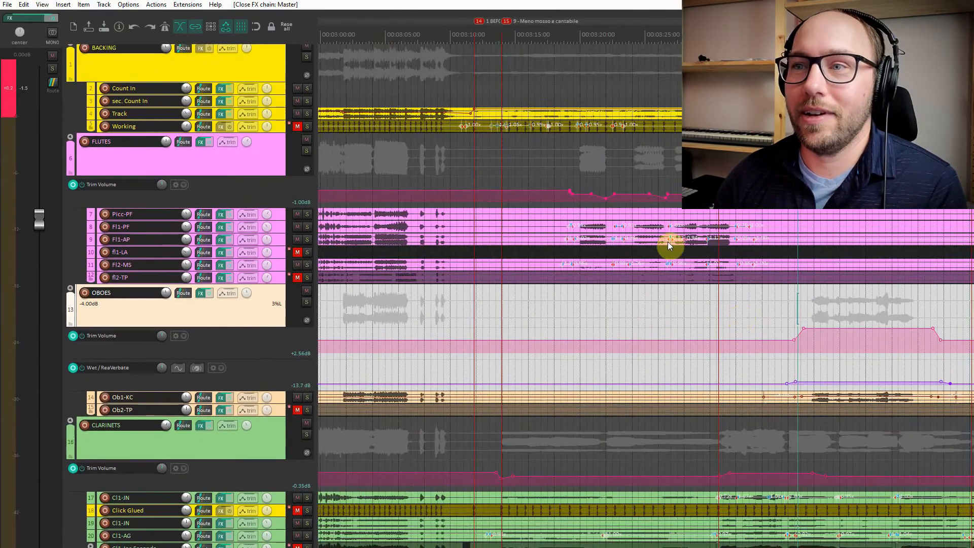
scroll(213, 325, "down", 10)
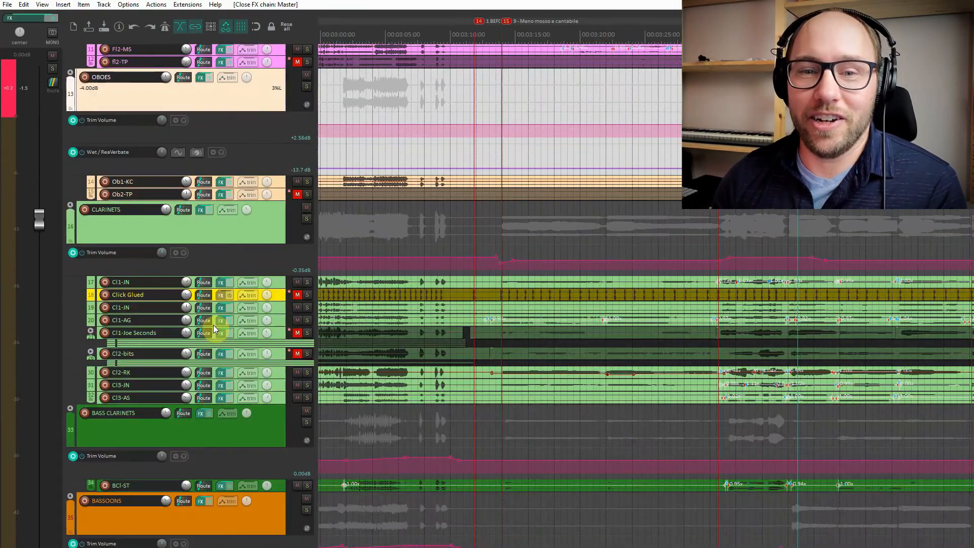
scroll(213, 325, "down", 12)
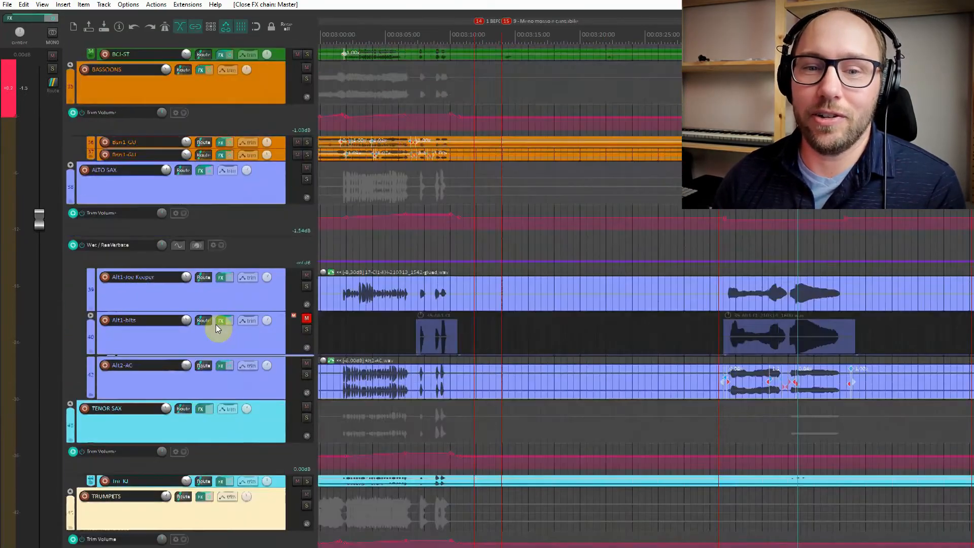
scroll(217, 325, "down", 1)
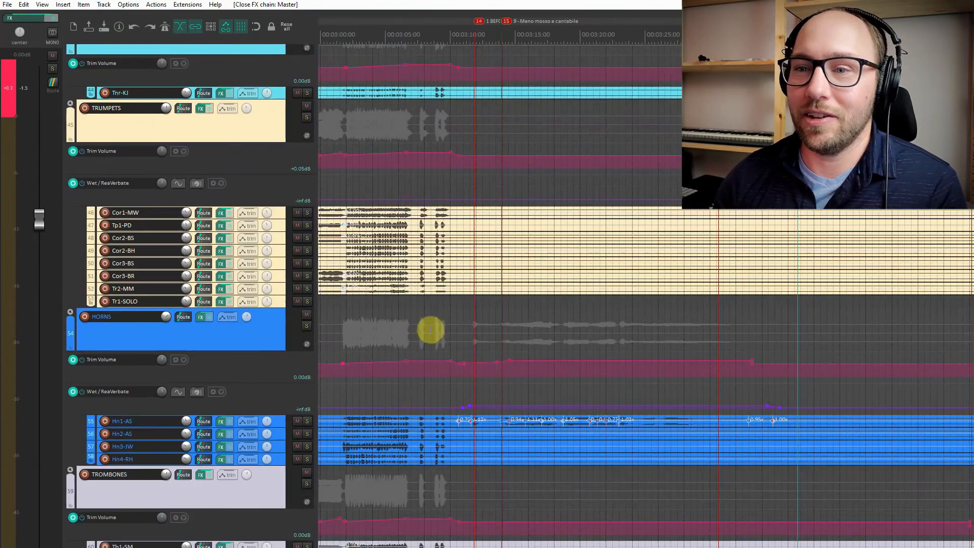
left_click(521, 341)
key("space")
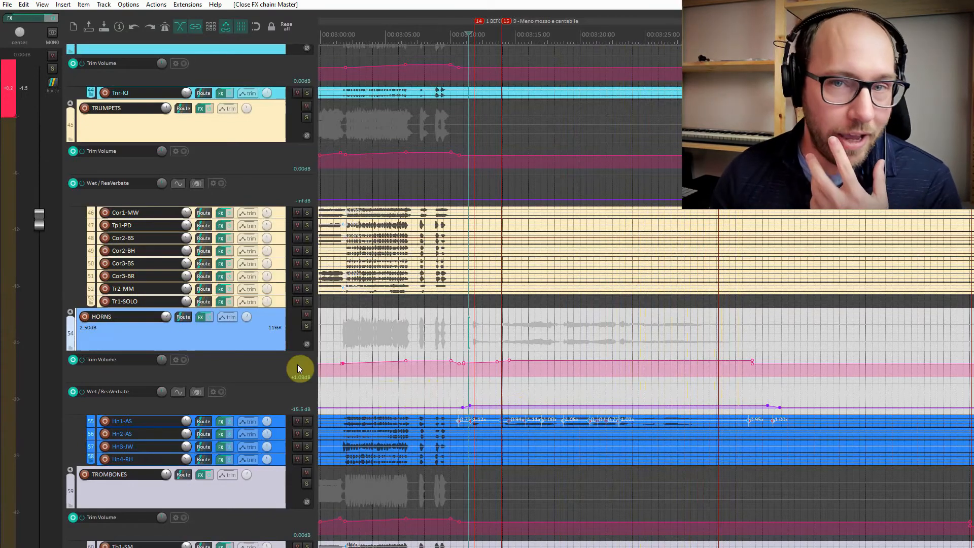
- Review the ReaVerbate settings in the FLUTES folder's effects chain, then close the chain
scroll(236, 356, "up", 20)
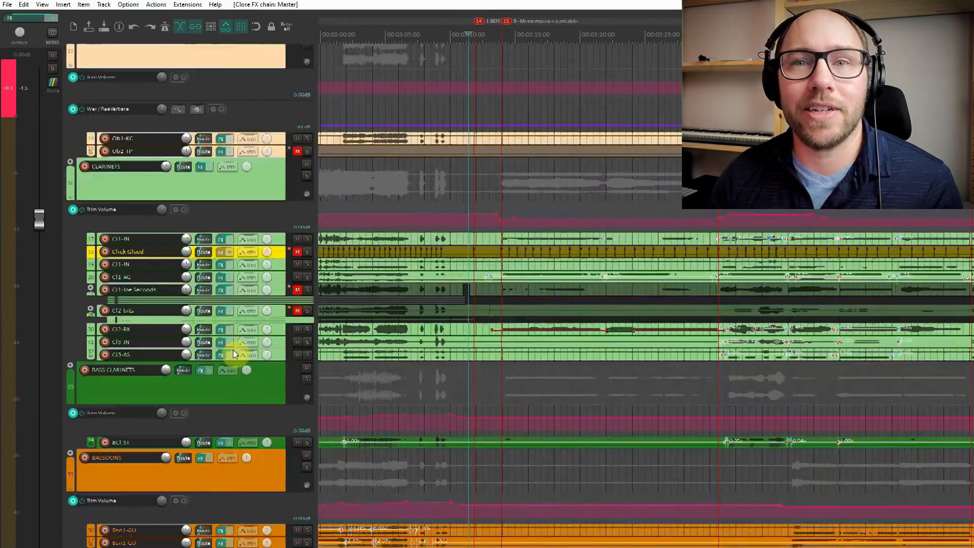
scroll(233, 349, "up", 2)
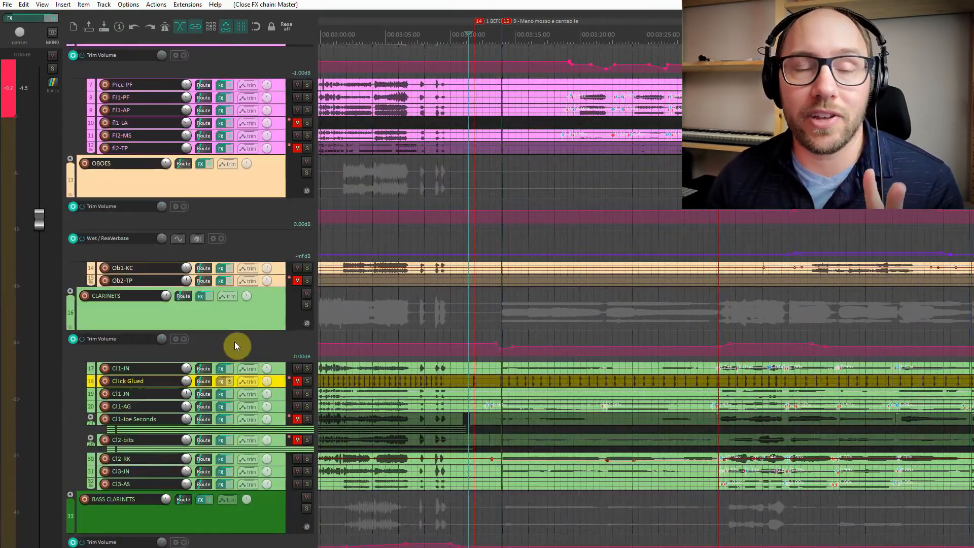
scroll(238, 342, "up", 8)
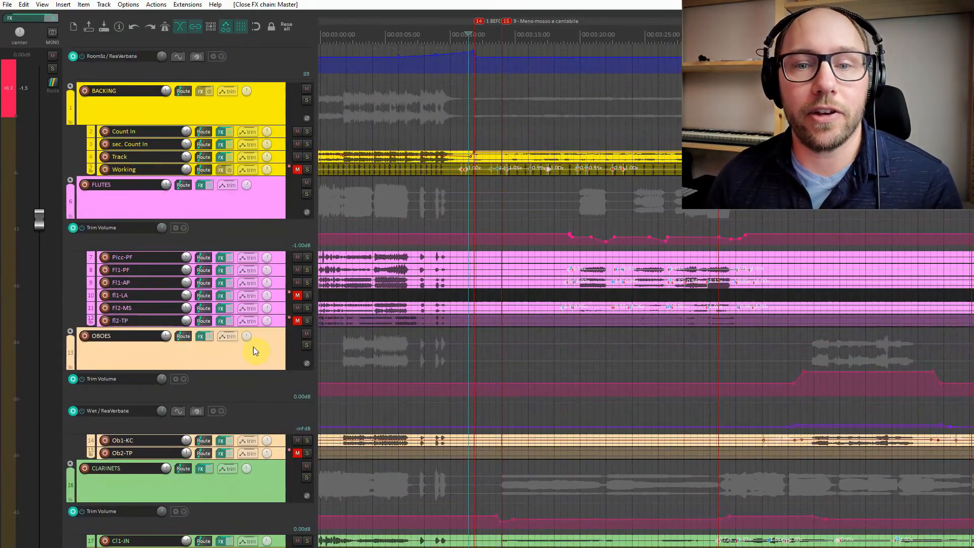
scroll(248, 350, "down", 1)
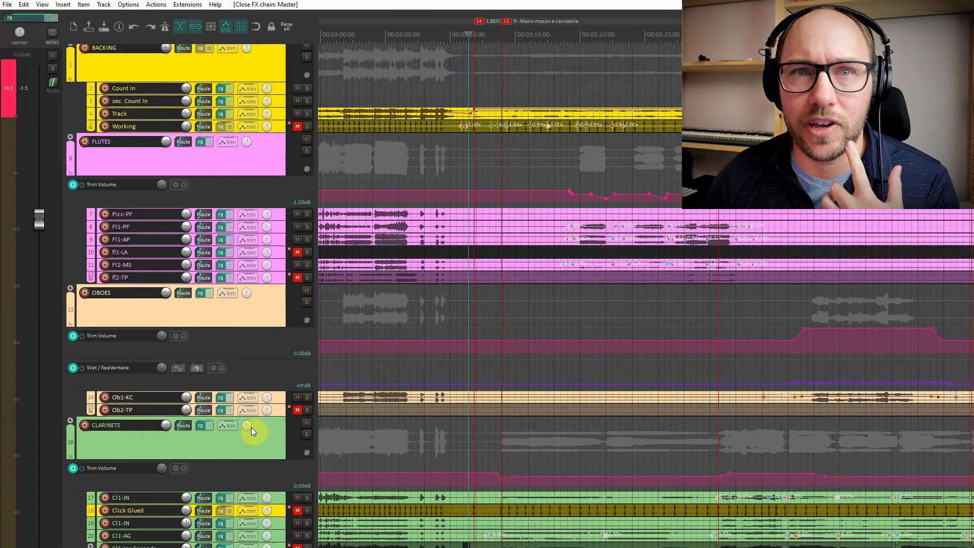
mouse_move(252, 422)
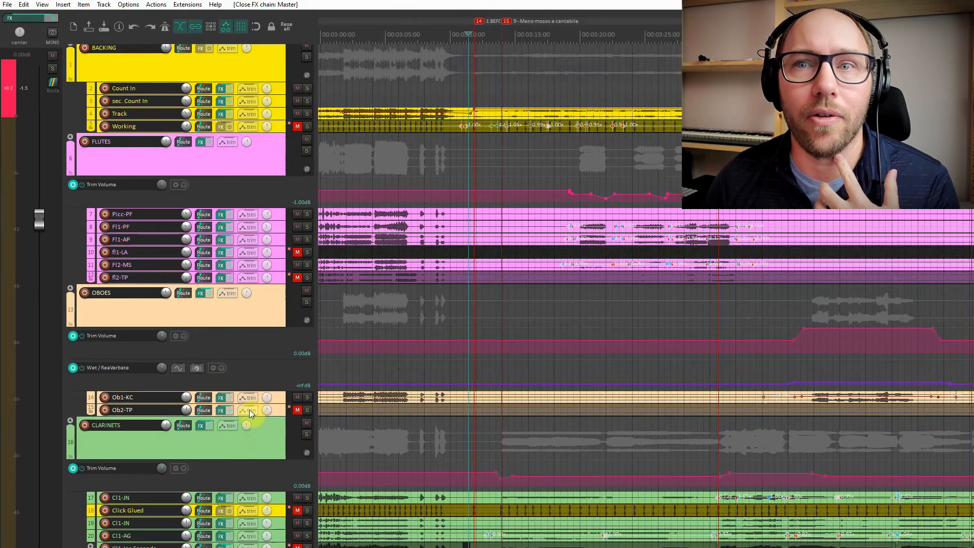
left_click(201, 142)
left_click_drag(352, 168, 474, 98)
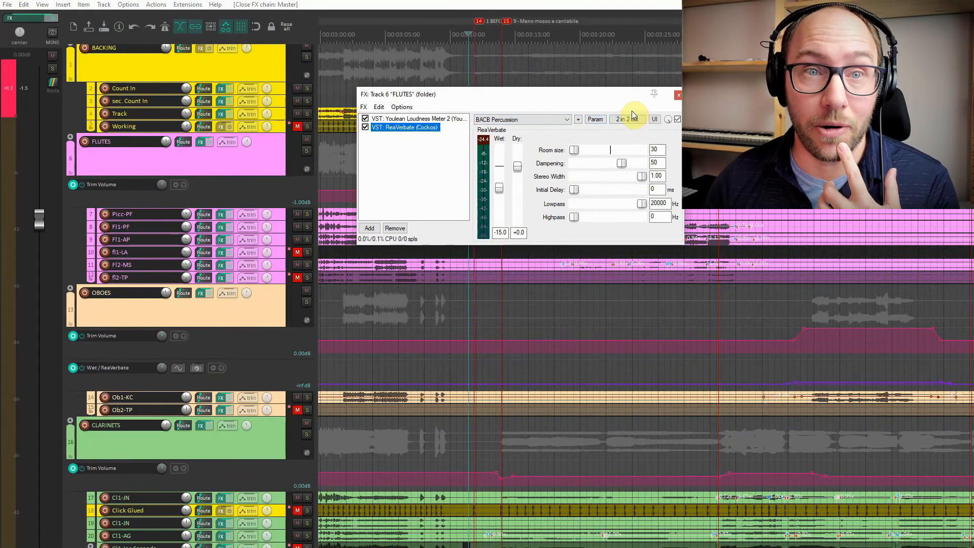
left_click(679, 96)
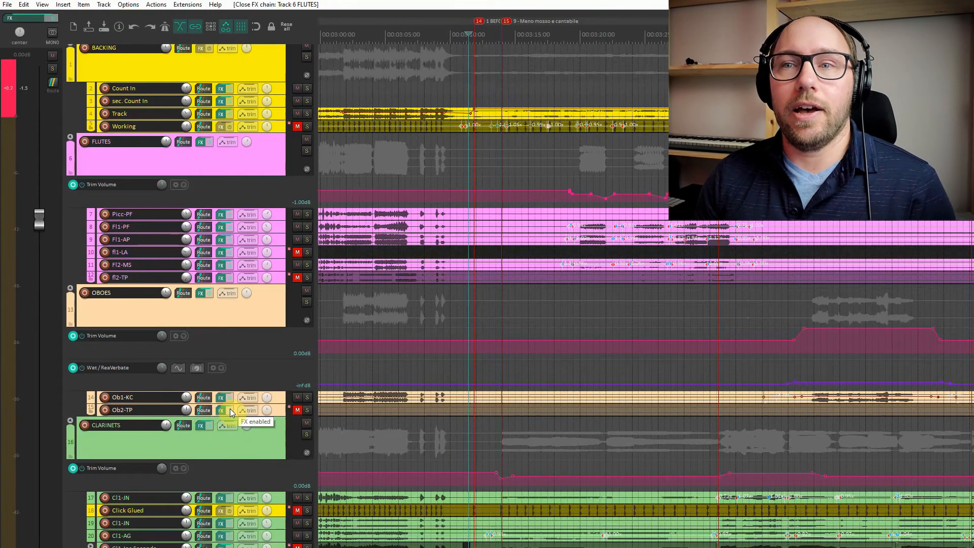
scroll(230, 409, "up", 4)
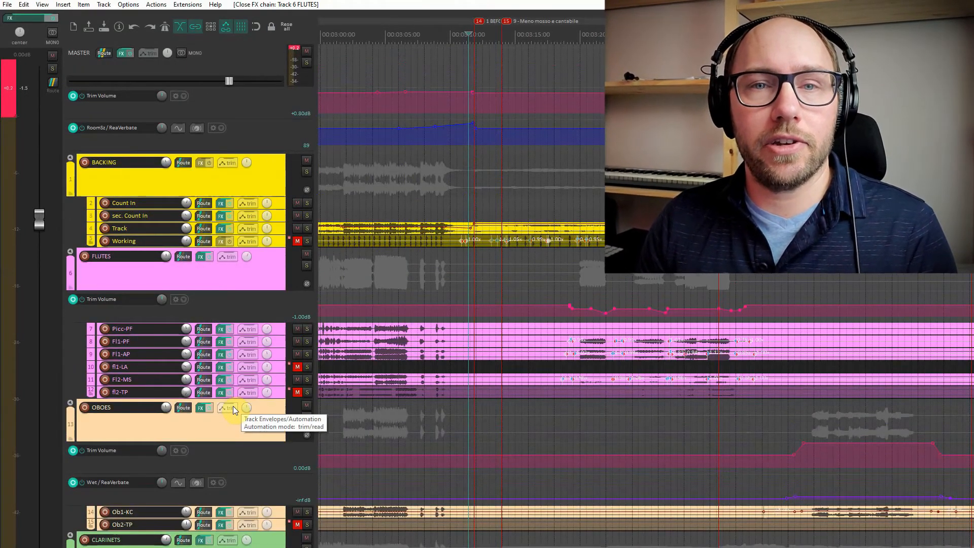
scroll(236, 406, "down", 2)
scroll(424, 387, "down", 4)
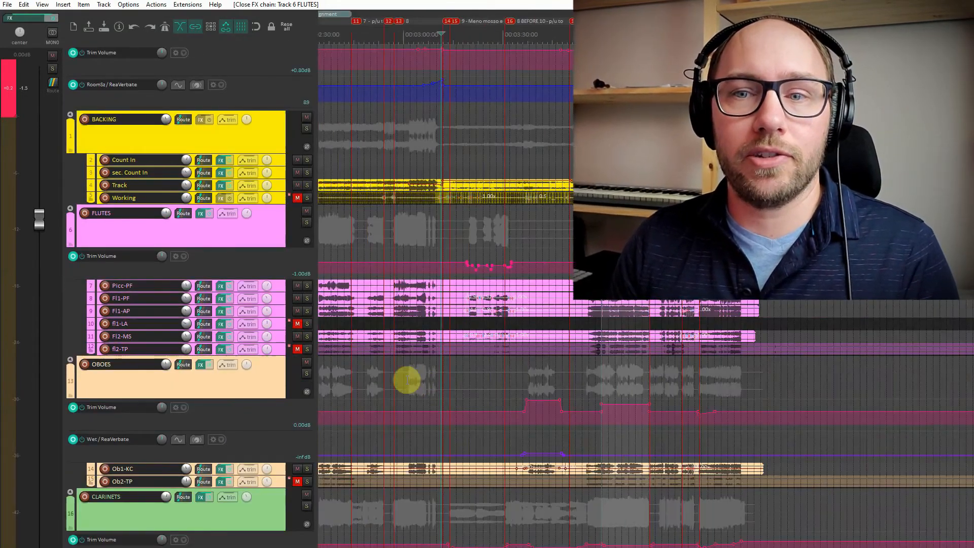
scroll(407, 381, "left", 5)
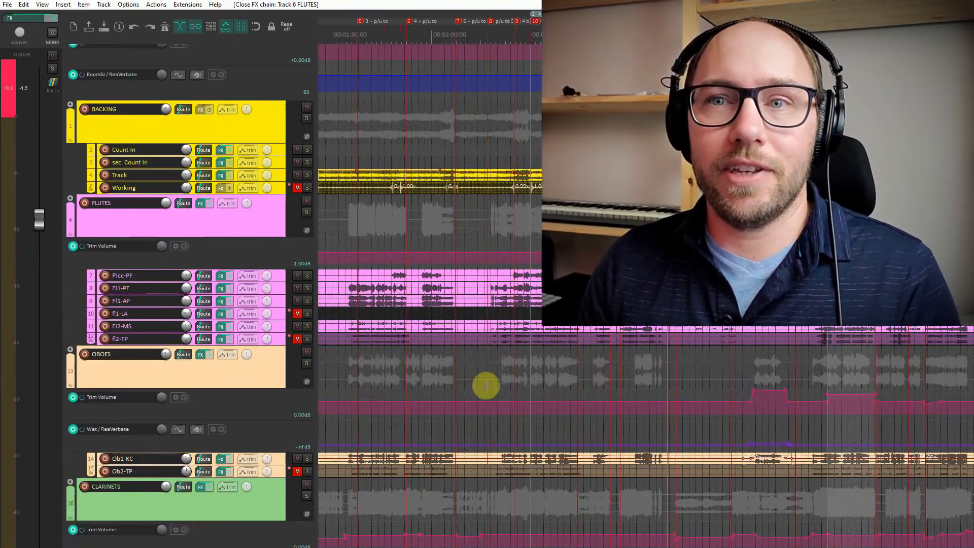
left_click_drag(398, 371, 528, 411)
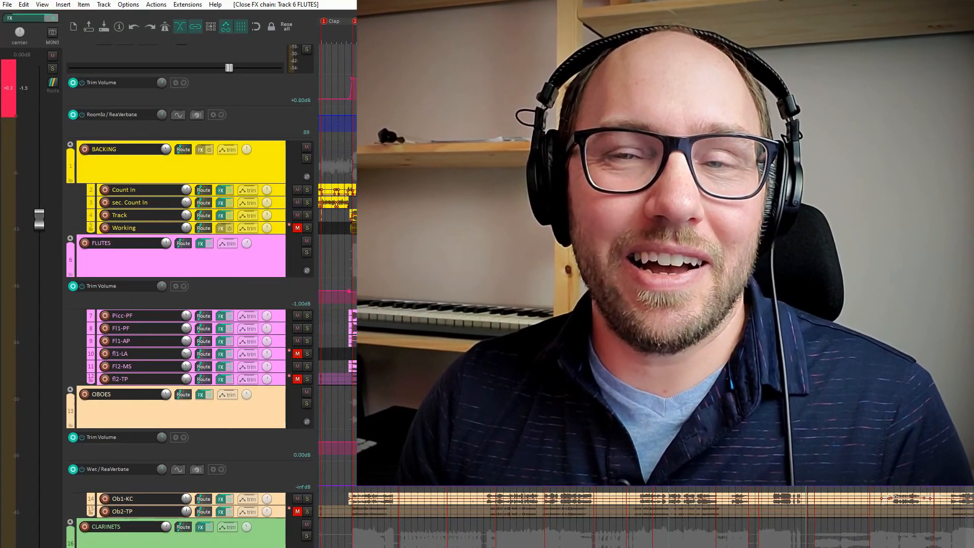
scroll(647, 284, "left", 2)
scroll(647, 284, "up", 1)
scroll(647, 284, "right", 2)
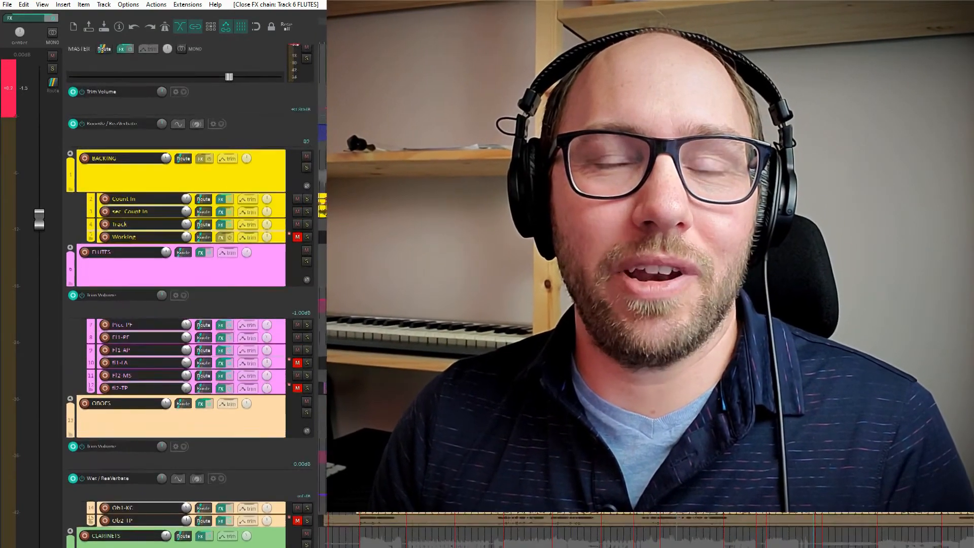